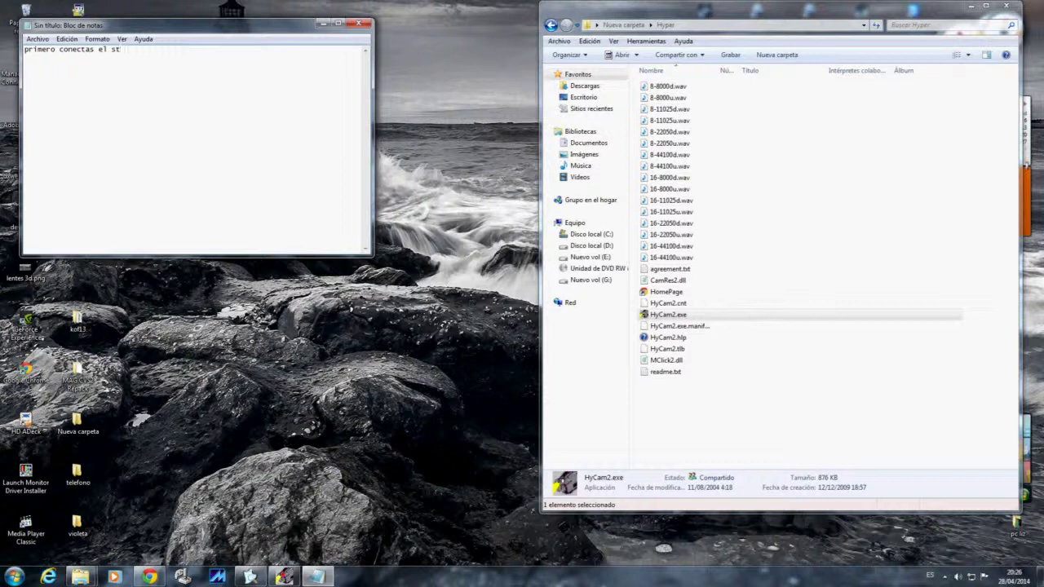
Complete the note's opening lines so they read "primero conectas el stick" and "despues abres dispositivos de juego".
type("ick de")
type("spues abr")
type("es disp")
type("ositi")
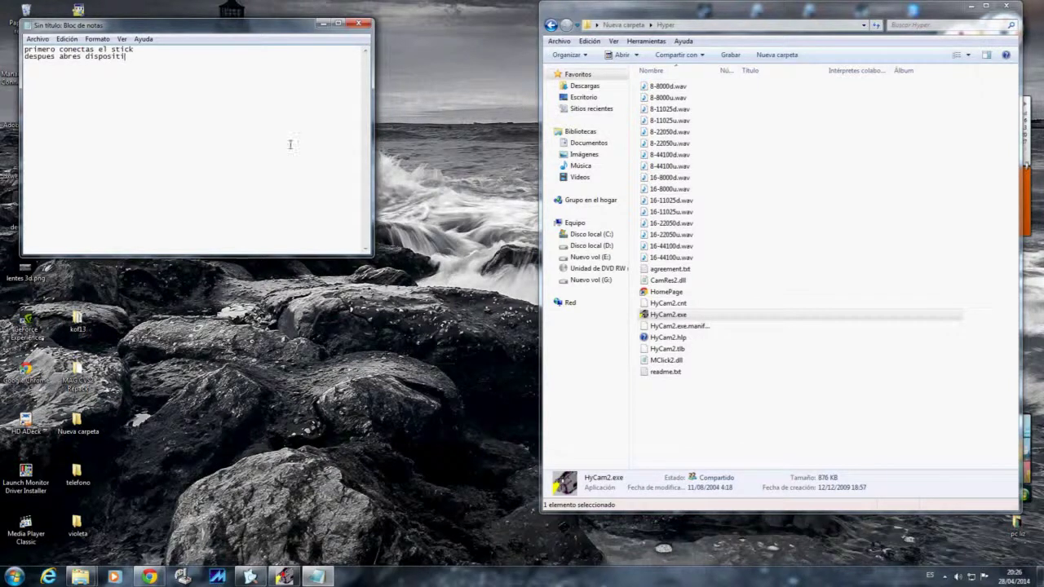
type("vos de j")
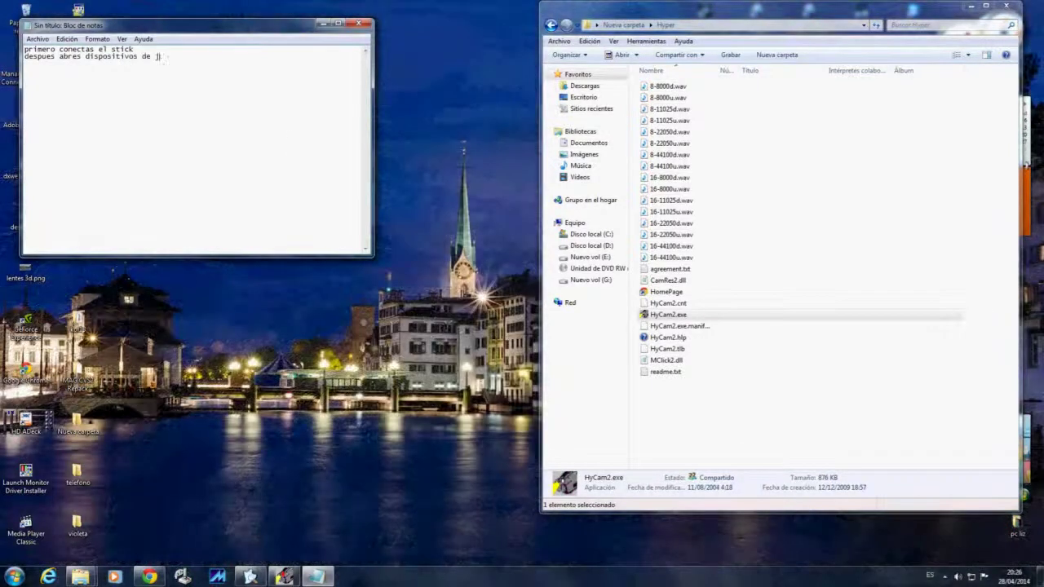
type("uego")
Open the game device settings of the Street Fighter IV FightPad from Dispositivos e impresoras and show the controller's properties for testing.
left_click(14, 576)
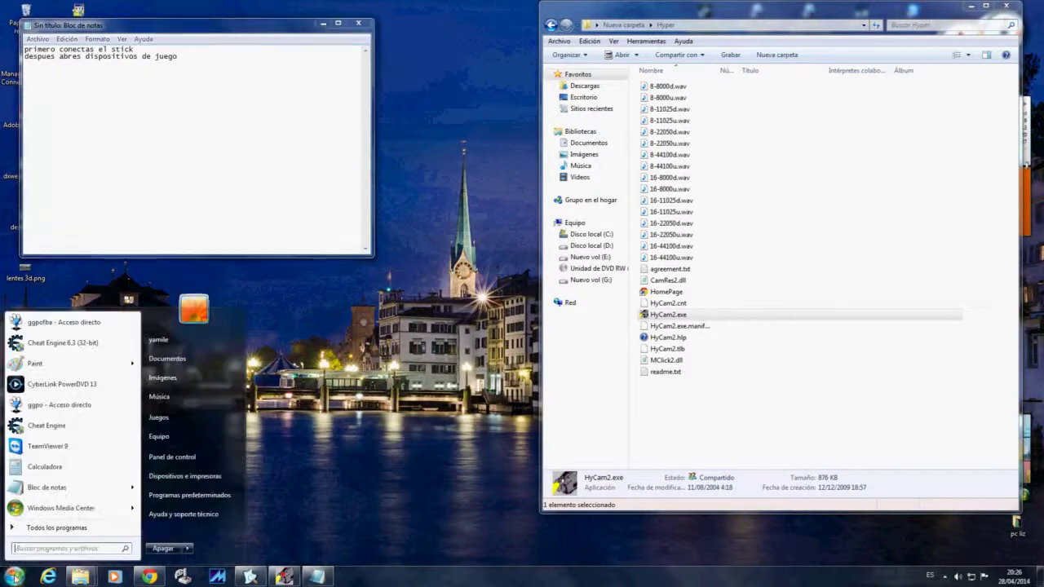
left_click(185, 476)
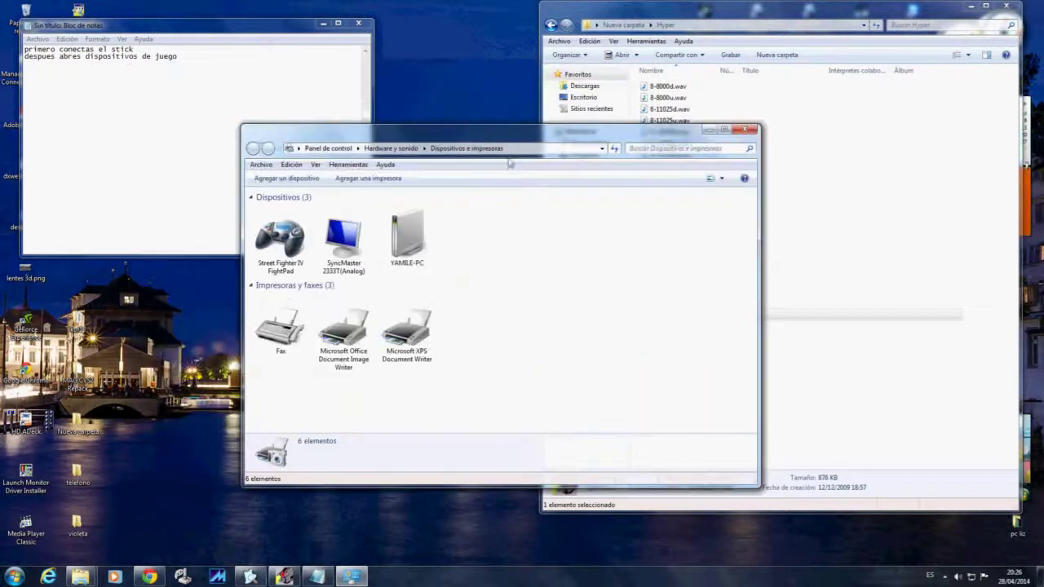
left_click(276, 267)
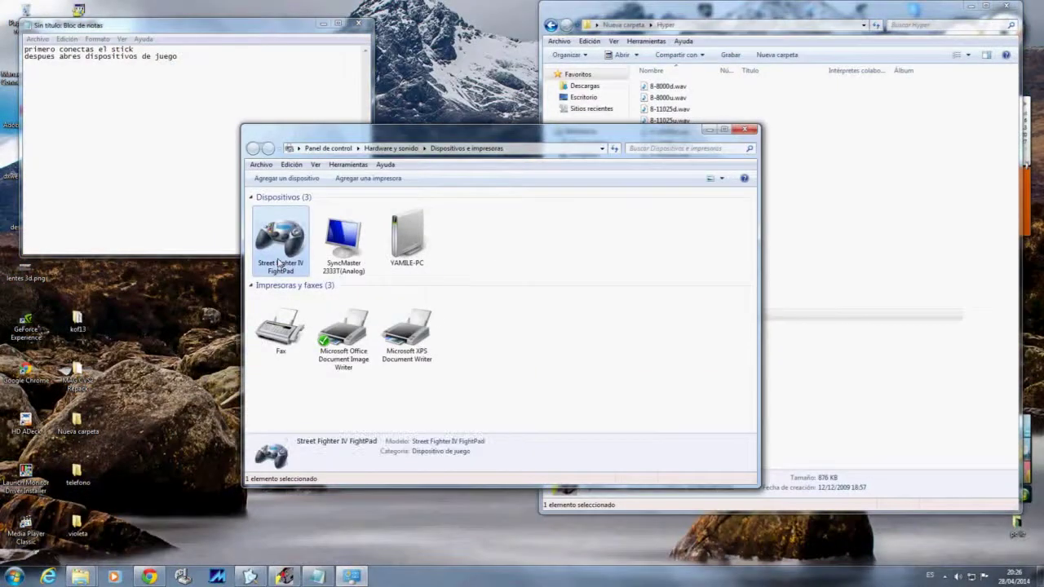
right_click(285, 267)
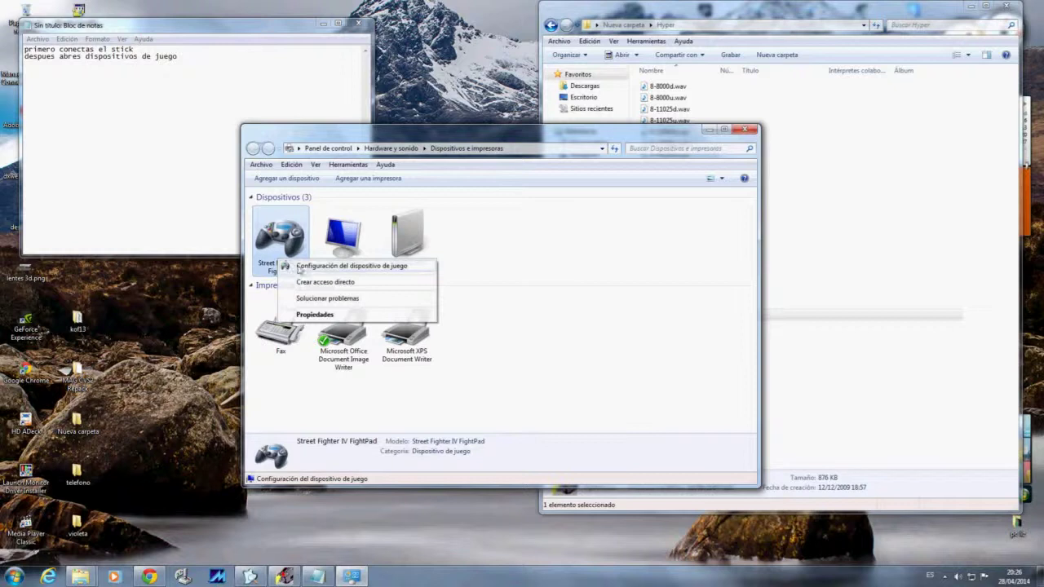
left_click(300, 268)
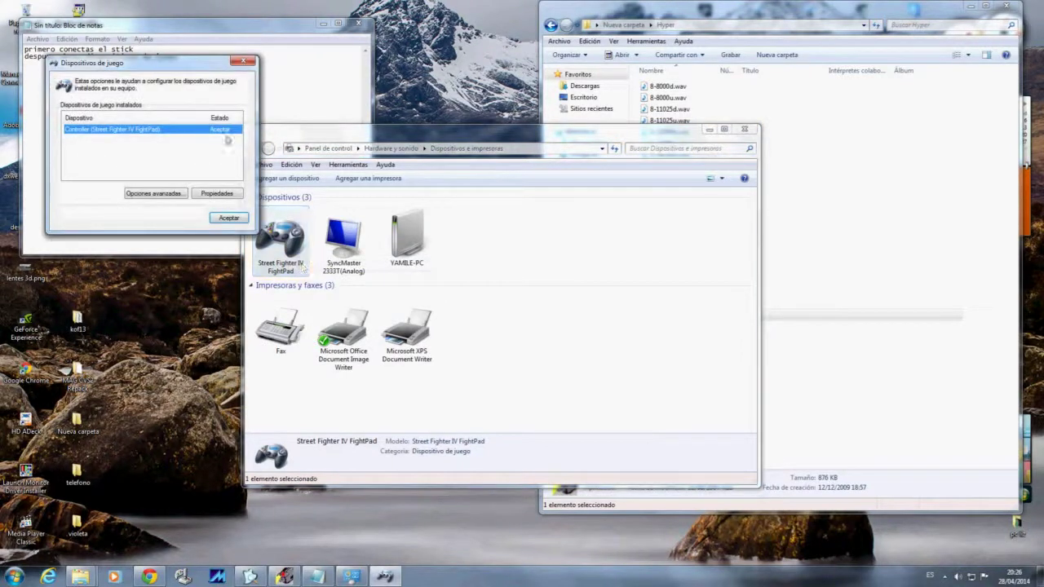
left_click_drag(216, 65, 818, 179)
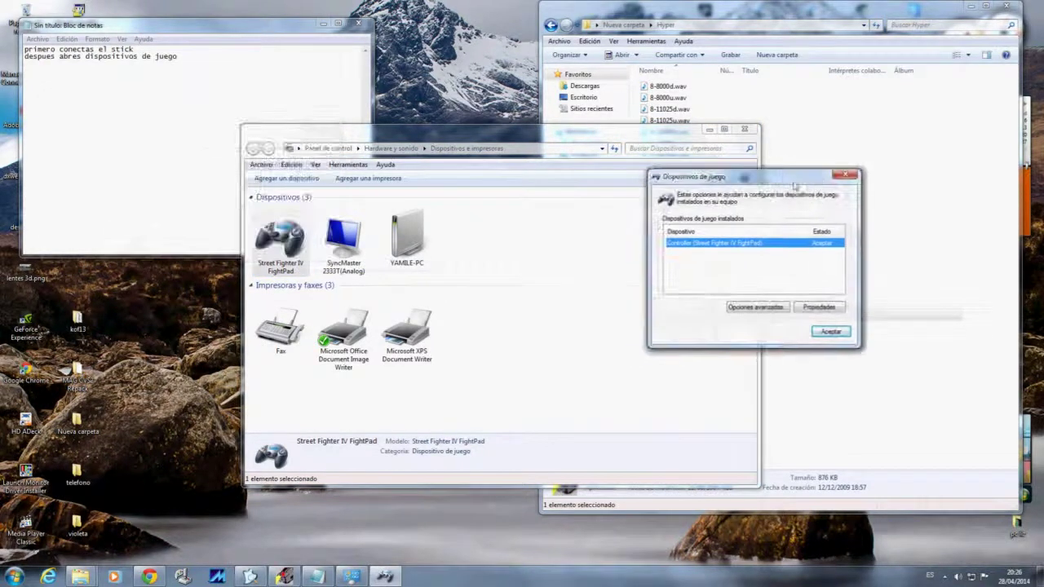
left_click(817, 310)
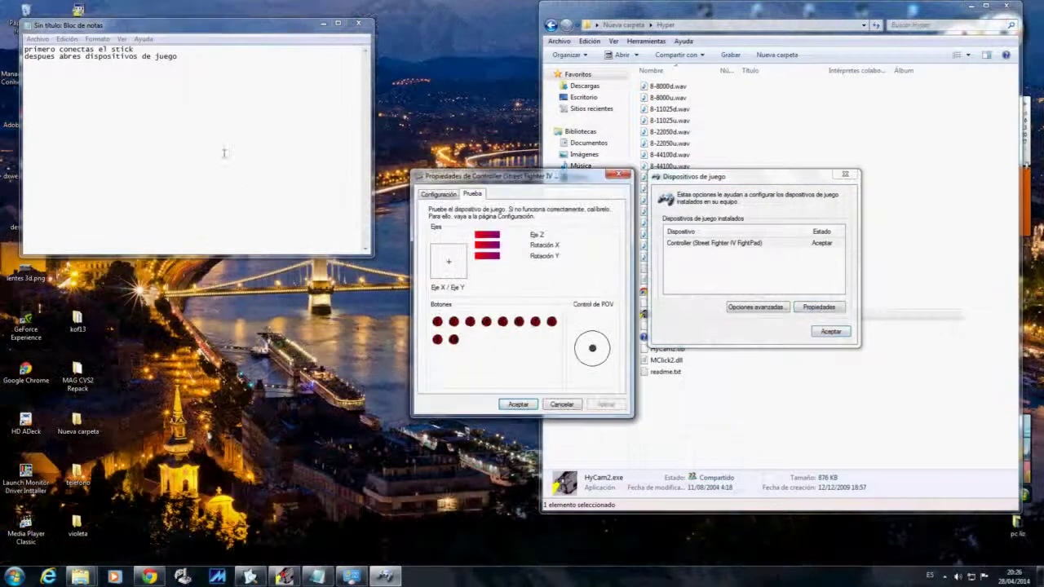
Add the line "despues identificas los botones" to the note and return to the controller's test window to try its buttons.
left_click(220, 141)
key("Return")
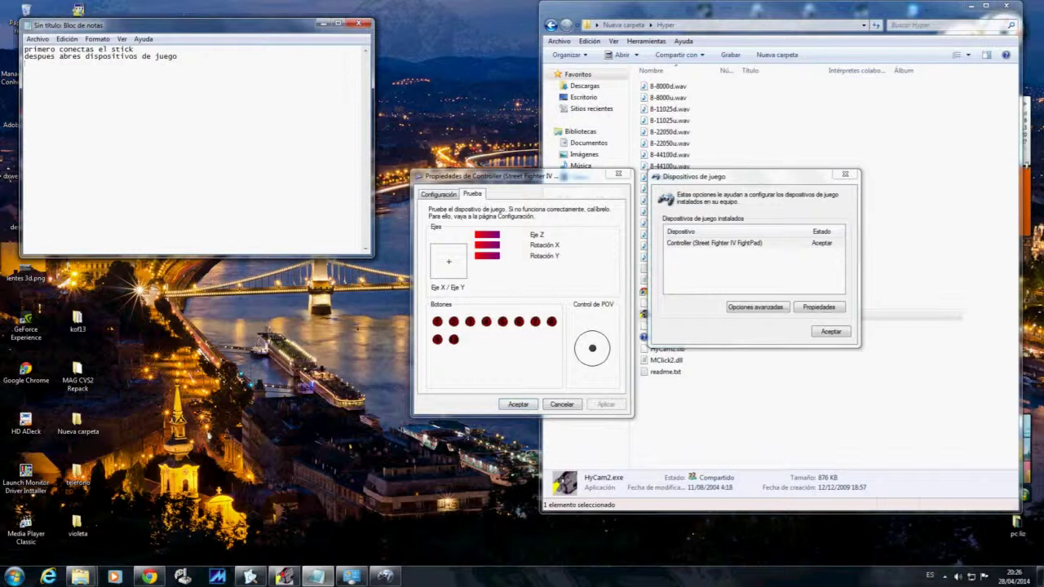
type("despues identificas los botones")
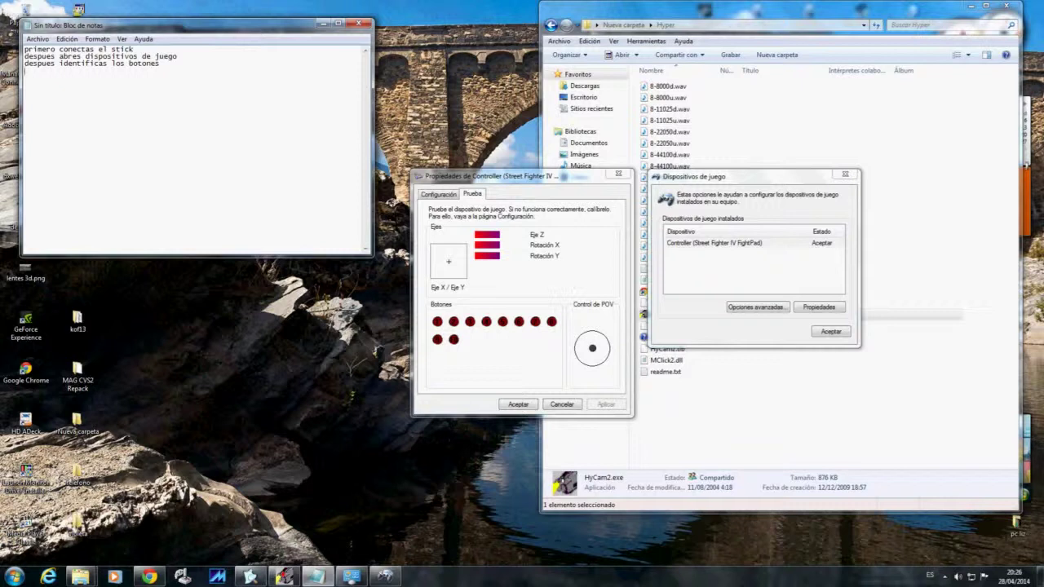
left_click(506, 280)
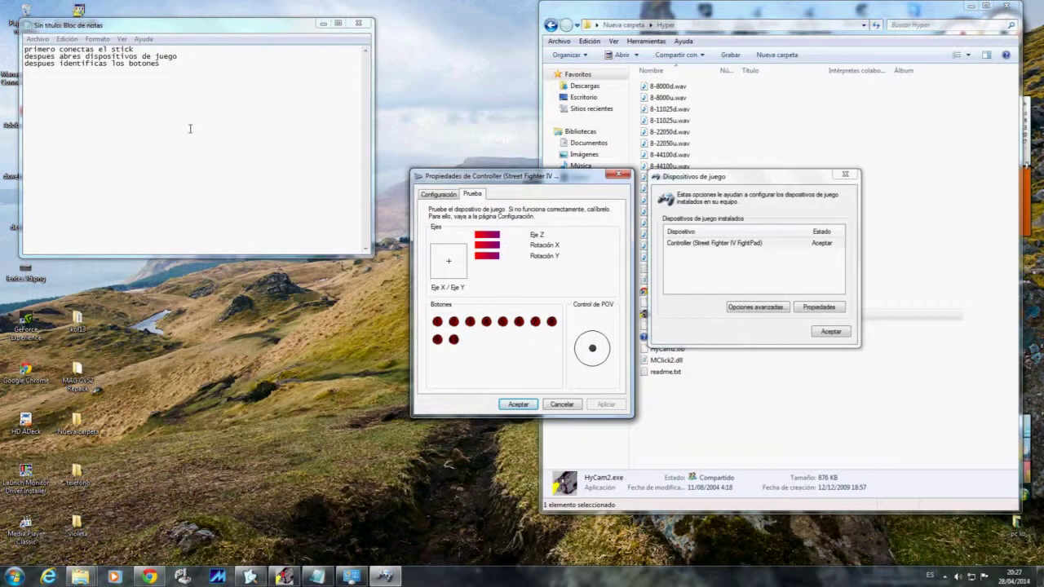
Add the line "ahora que ya tienes identificado los pondre como del 1 al 6" to the note.
left_click(190, 128)
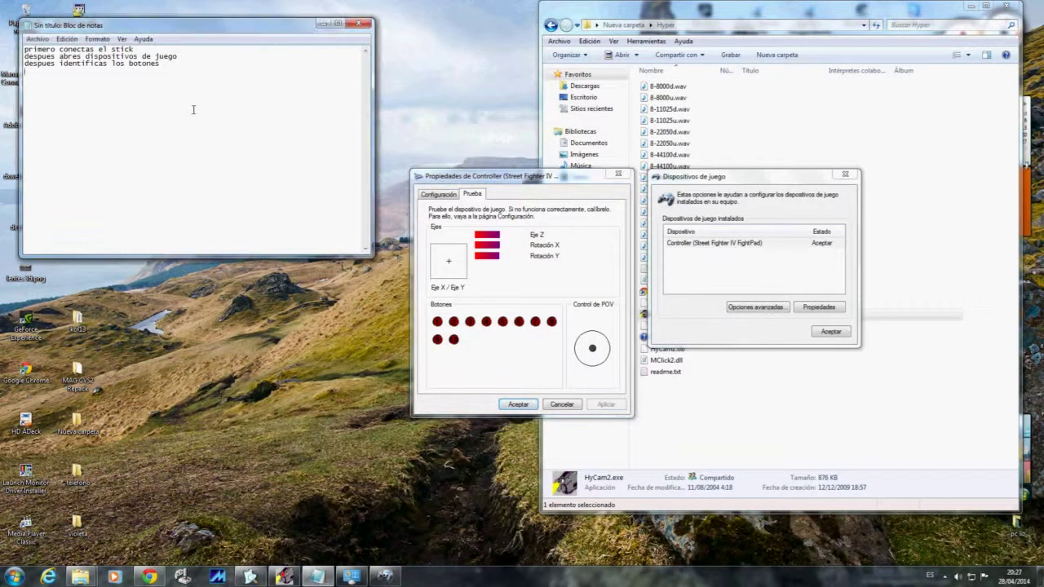
type("ahora que ya tienes identific")
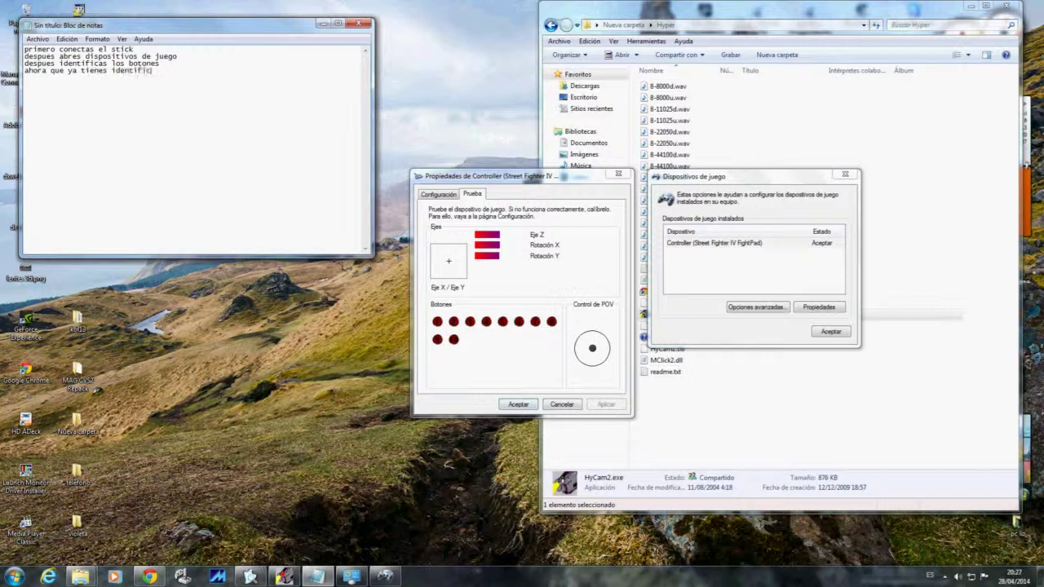
type("ado los pondre como del 1 al ")
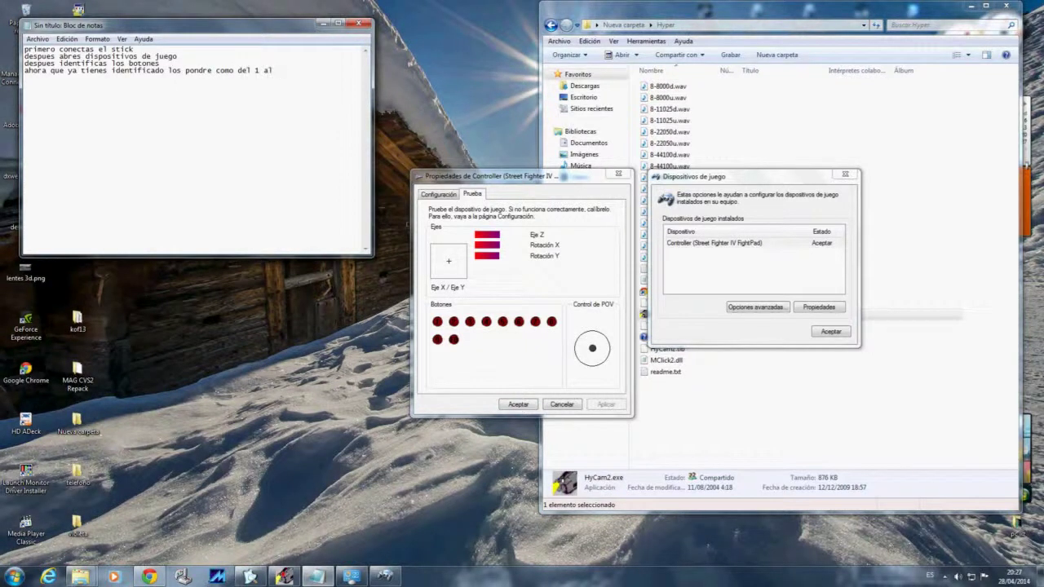
type("8")
key("Return")
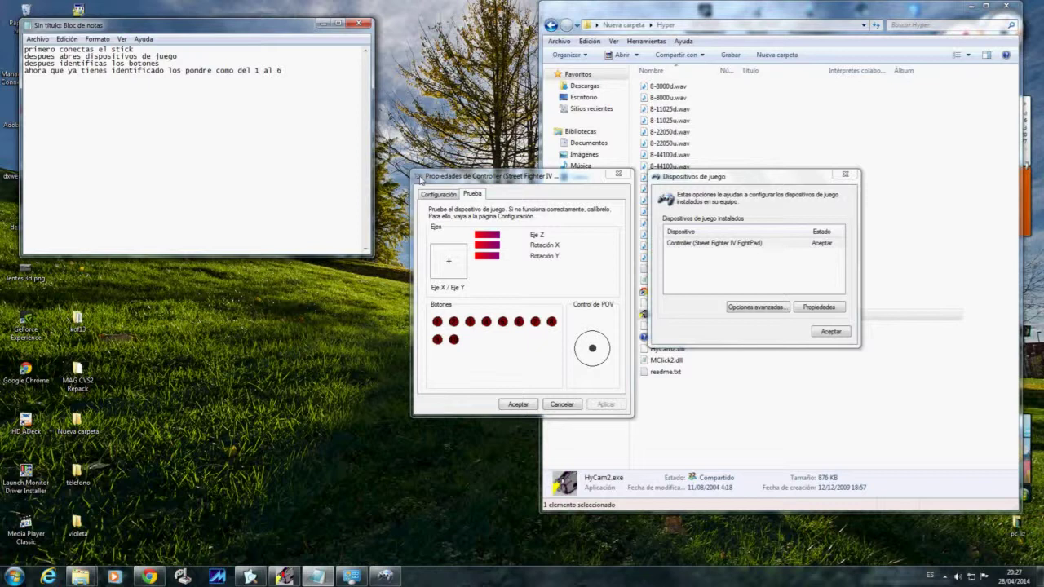
Test the controller's buttons and list the first assignments in the note as A=3, B=4 and C=5.
left_click(556, 304)
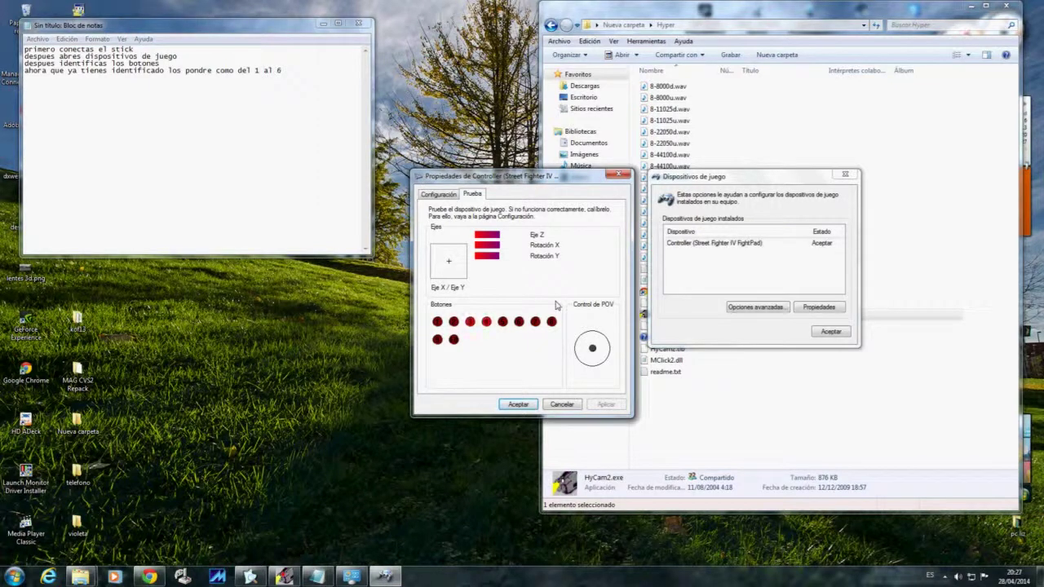
left_click(289, 111)
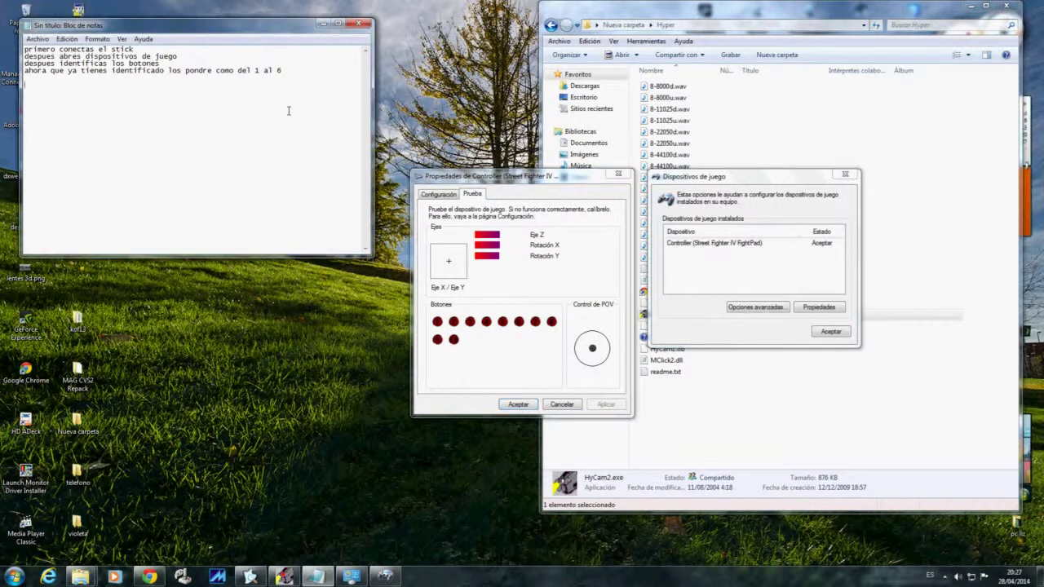
type("a")
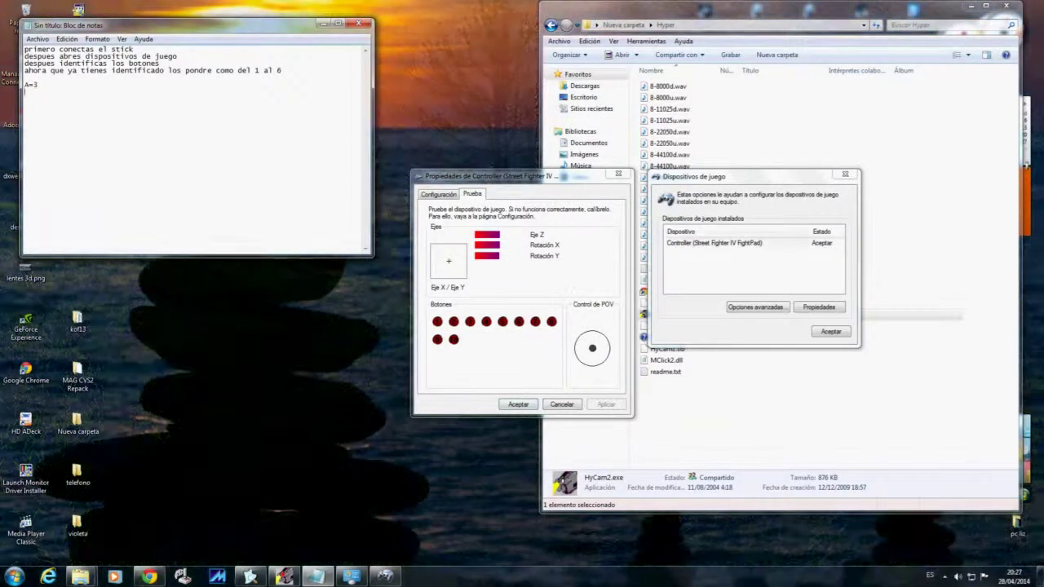
type("B=4")
key("Return")
type("C=5")
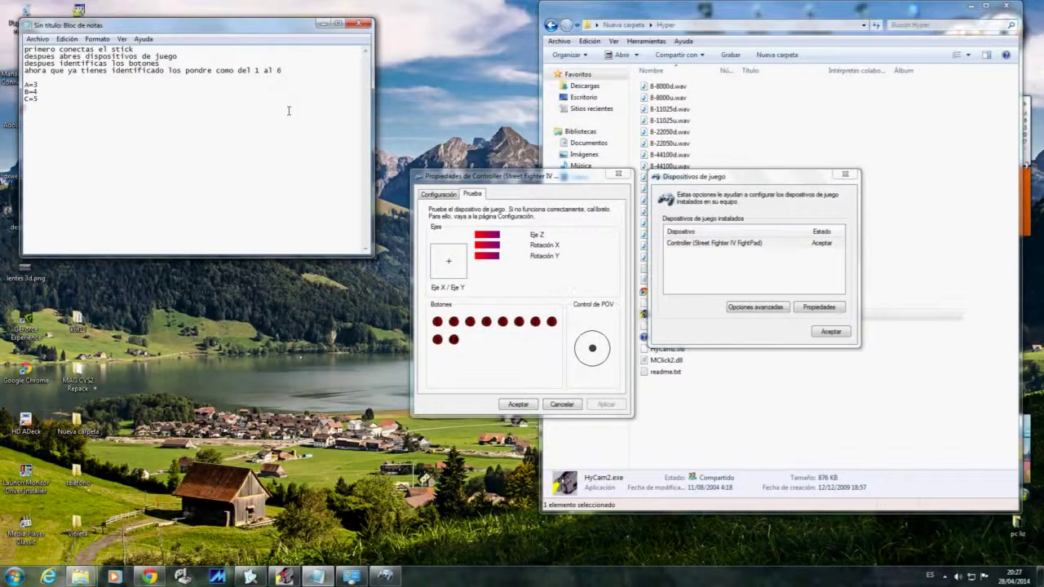
Test the remaining action buttons and add D=1, E=2 and F=6 to the note's list.
left_click(494, 316)
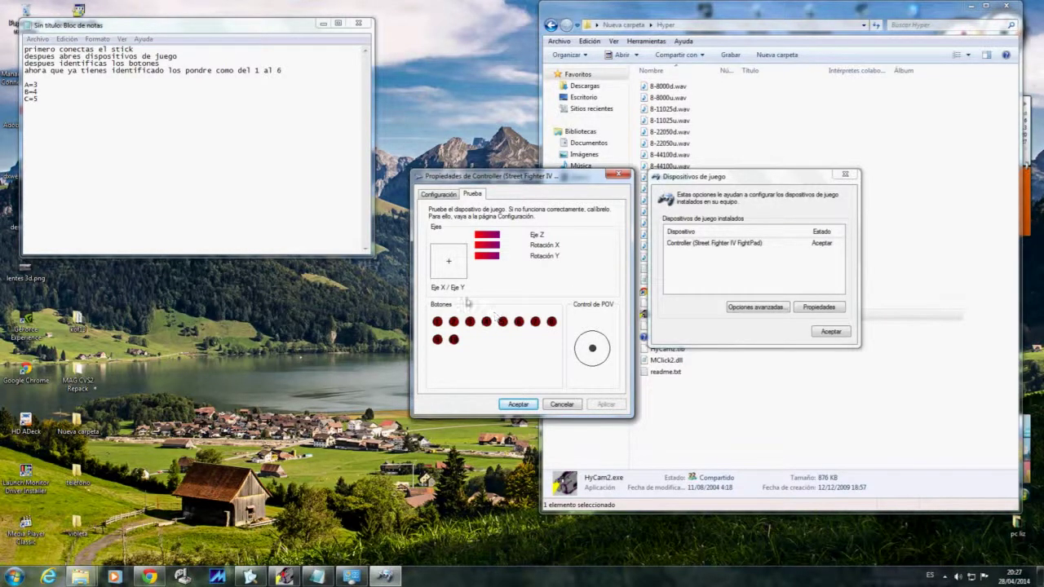
left_click(131, 115)
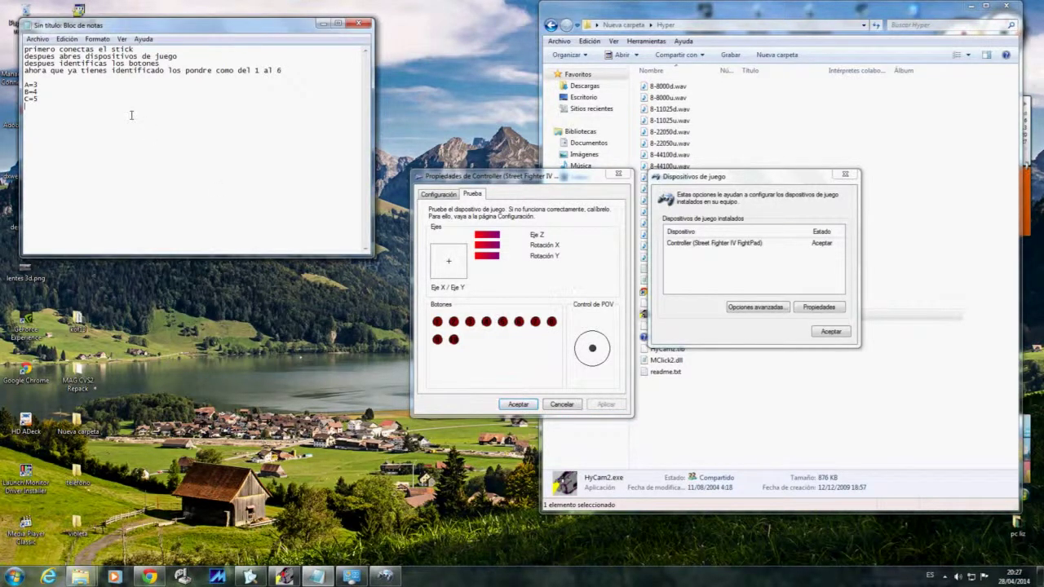
type("D=")
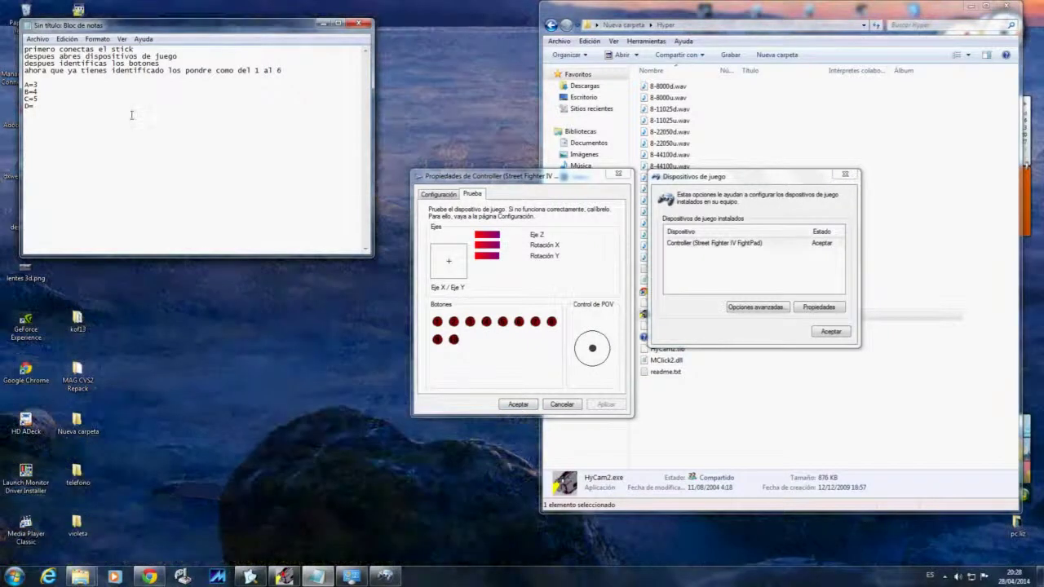
type("6 ")
type("E")
type("=")
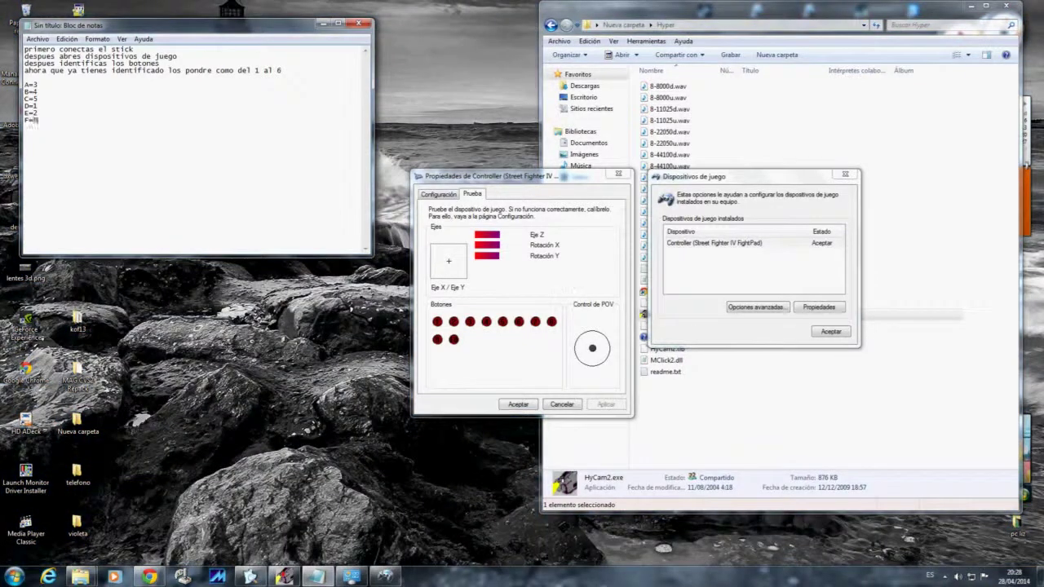
type("6 ")
Check the controller's start button in the test window and record it in the note as "start = 8".
type("start ")
type("=")
left_click(510, 332)
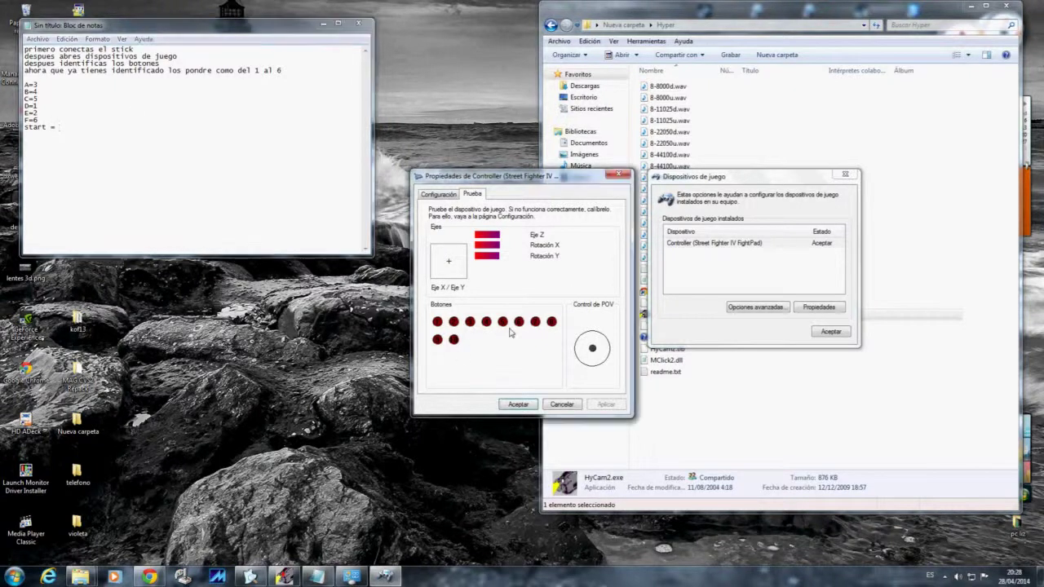
left_click(226, 139)
type("8")
key("Return")
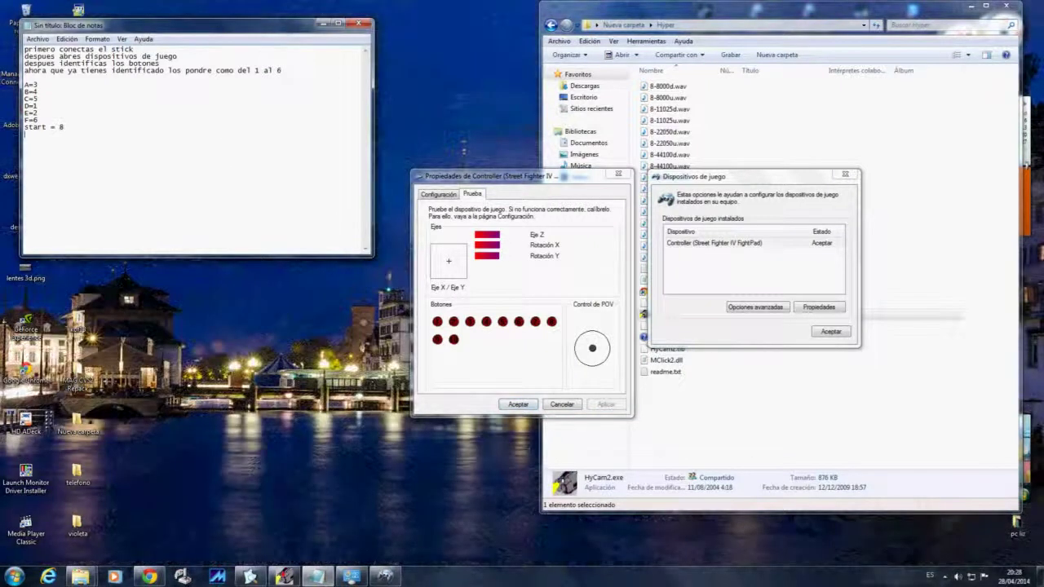
Check the controller's select button in the test window and record it in the note as "select = 7".
type("select =")
left_click(485, 324)
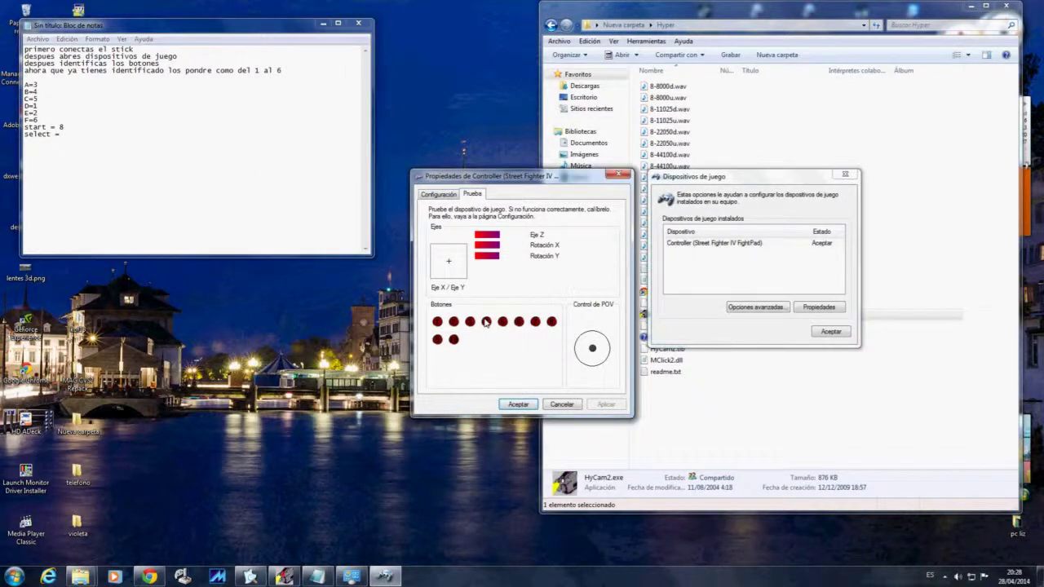
left_click(148, 145)
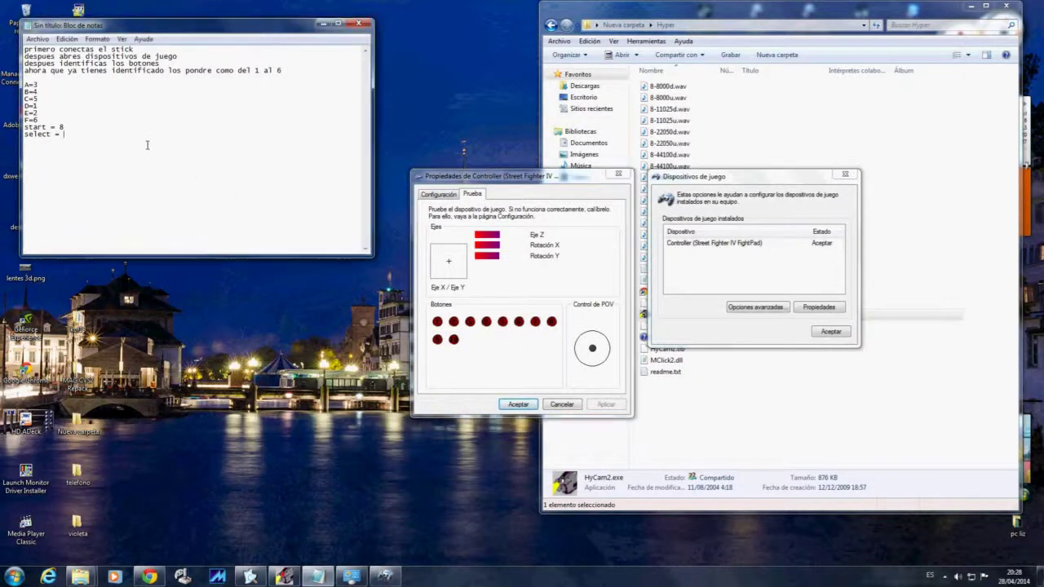
type("7")
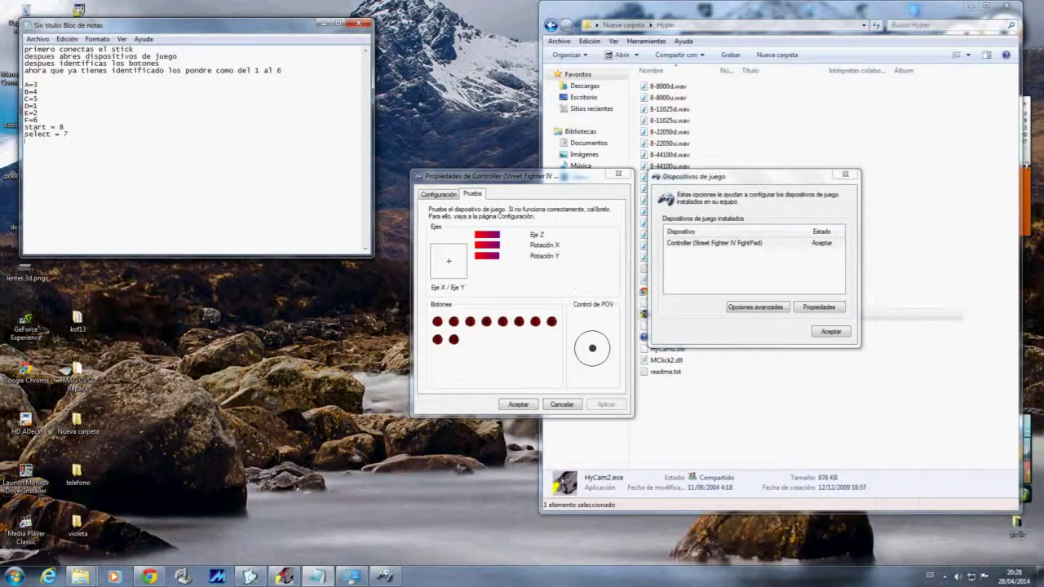
Add the line "y las direcciones com tengo conectado el analogo me las detecta como POV" and test the directions in the controller properties.
key("Return")
type("y las difçrecciones")
key("BackSpace")
type("com t")
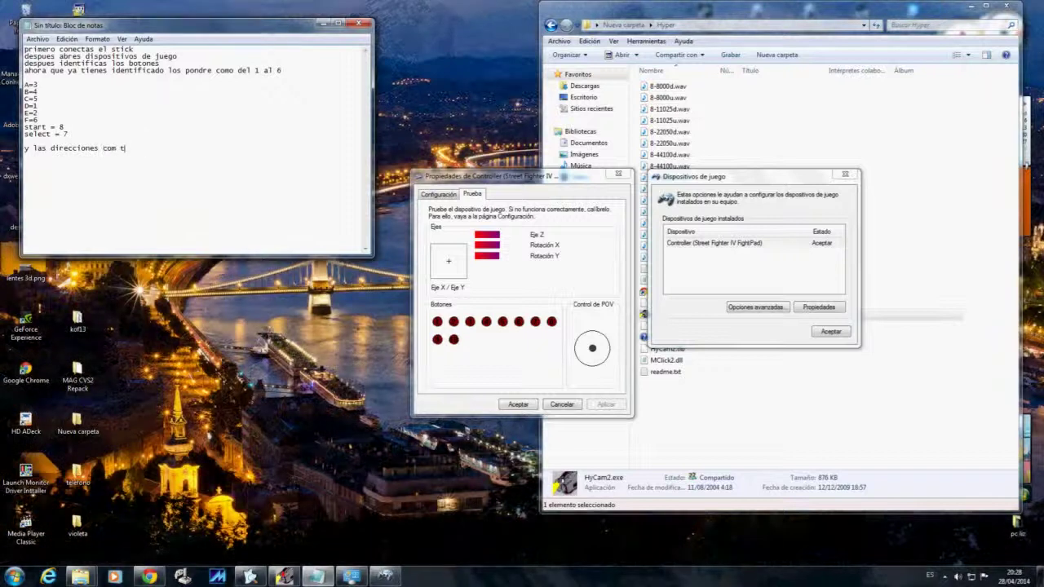
type("engo conectado el analogo m")
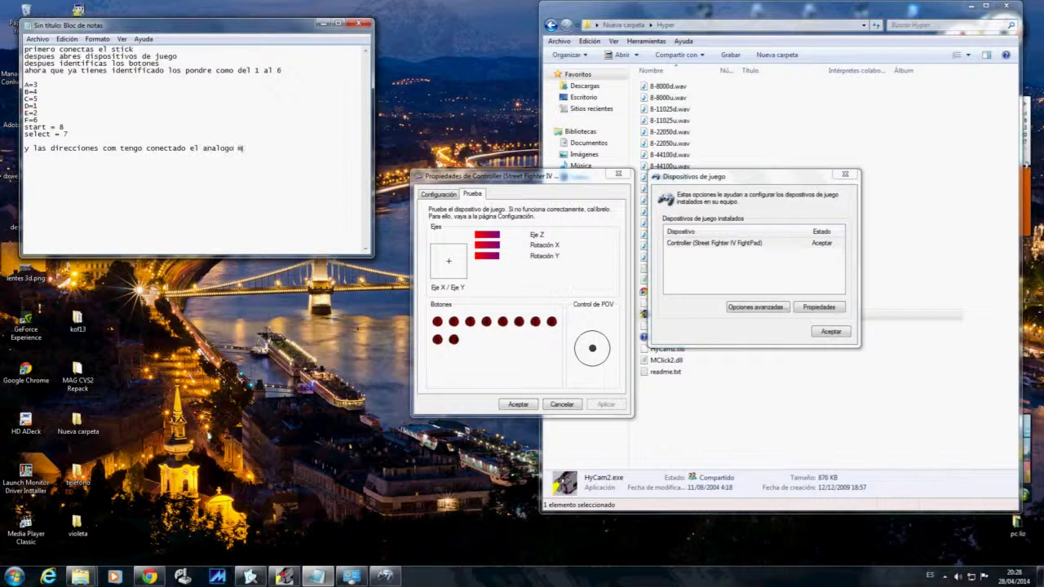
type("e las detecta como ")
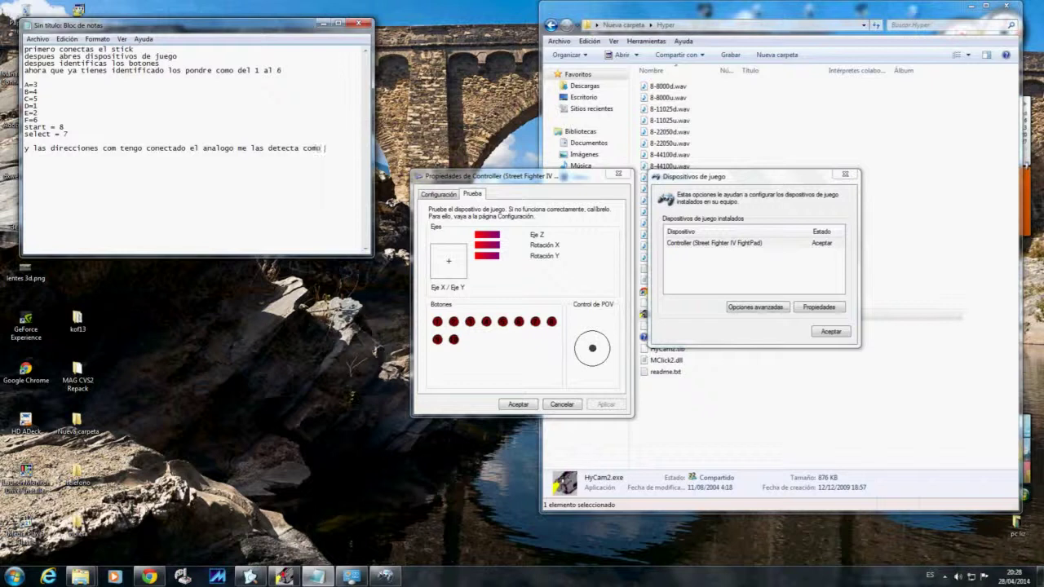
type("POV")
left_click(559, 320)
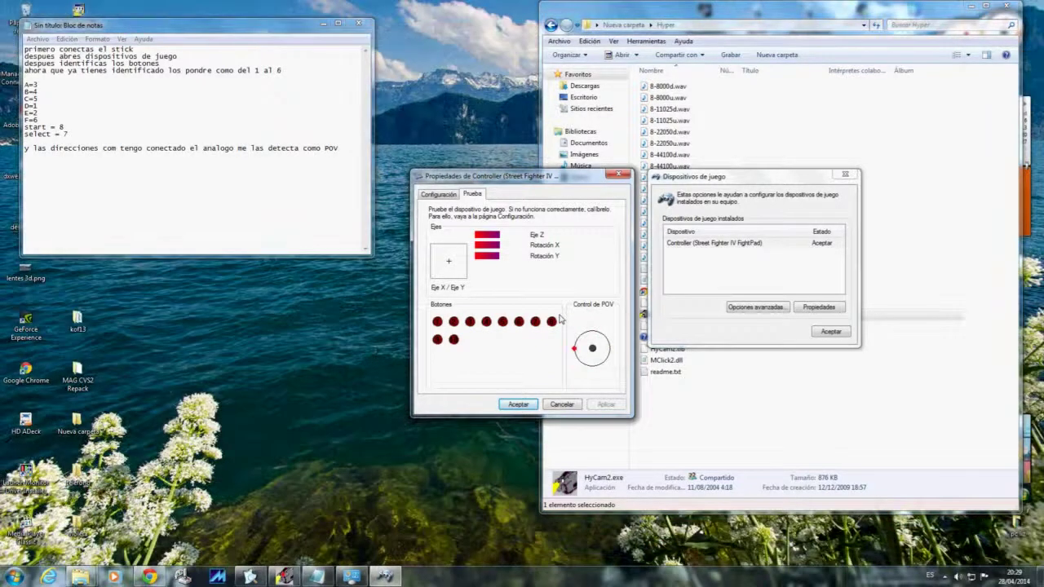
Add the lines "ok" and "ahora abrimos el joytokey" below the note's POV sentence.
left_click(313, 162)
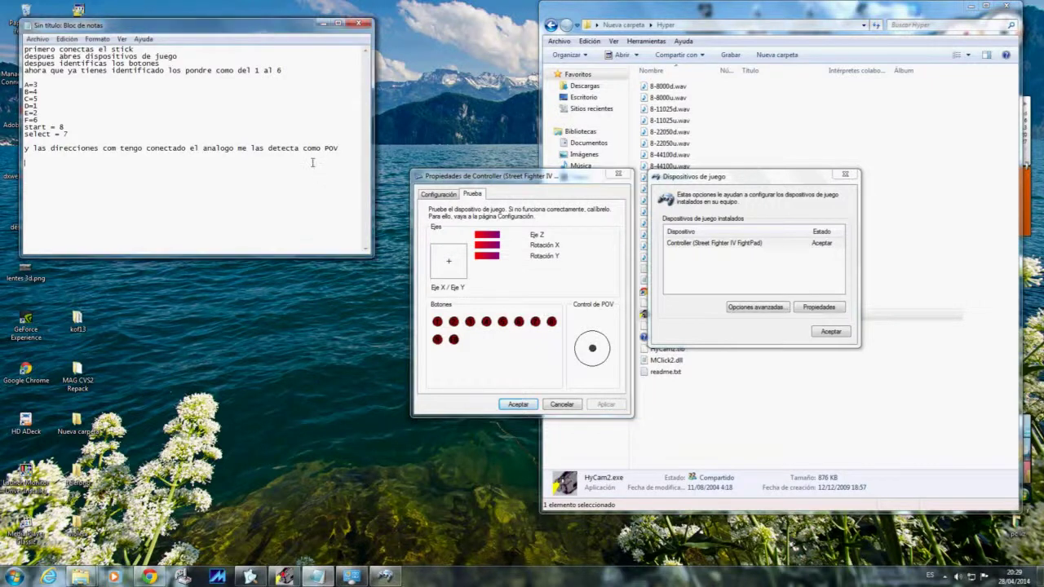
type("ok")
key("Return")
type("ahora abrimos el joysti")
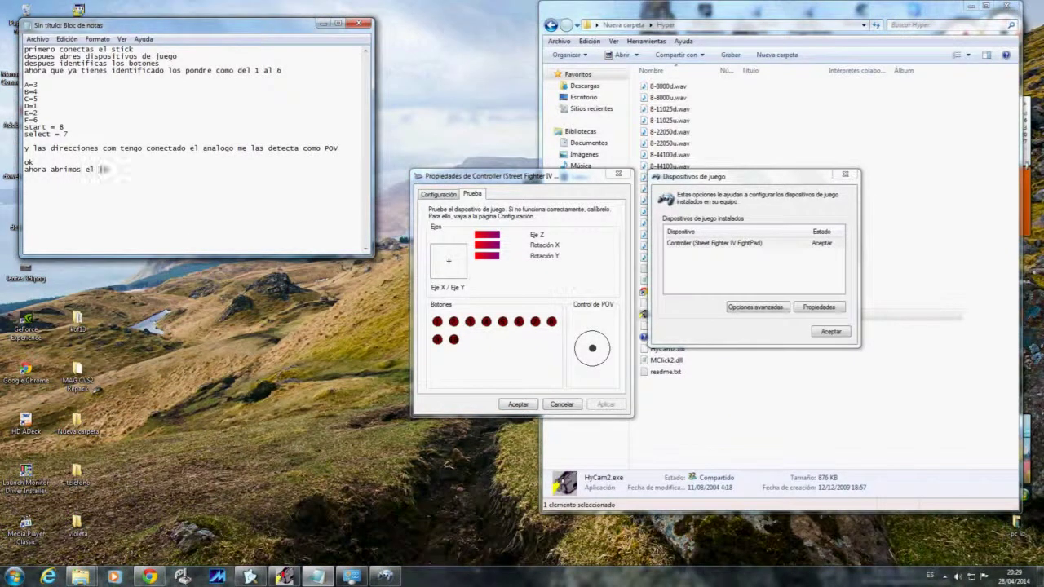
key("BackSpace")
key("BackSpace")
key("BackSpace")
type("tokey")
Launch joy.exe from the joy\over folder inside Nueva carpeta and move the JoyToKey window clear of the note's upper lines.
left_click(950, 97)
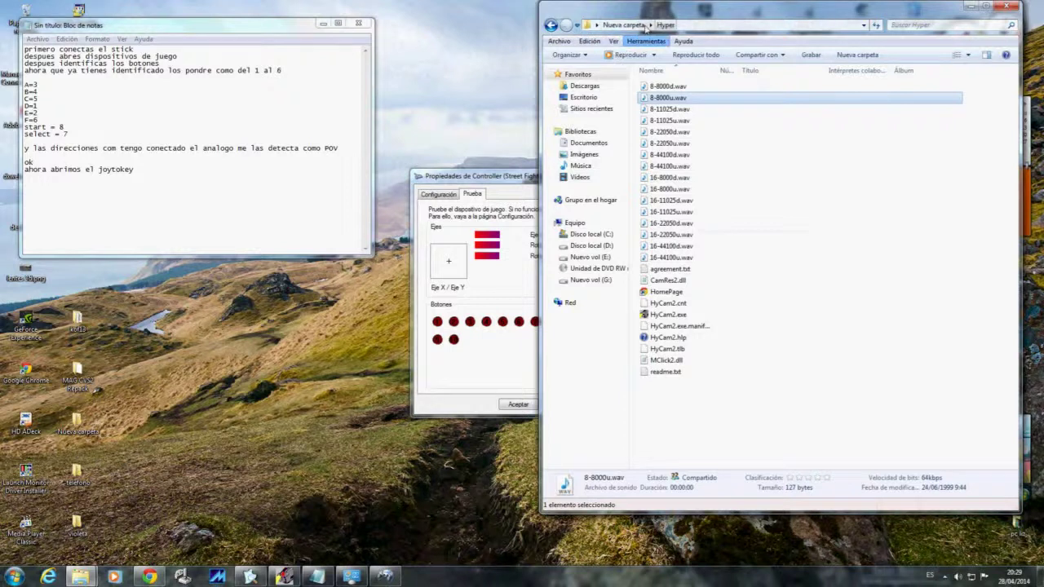
left_click(643, 25)
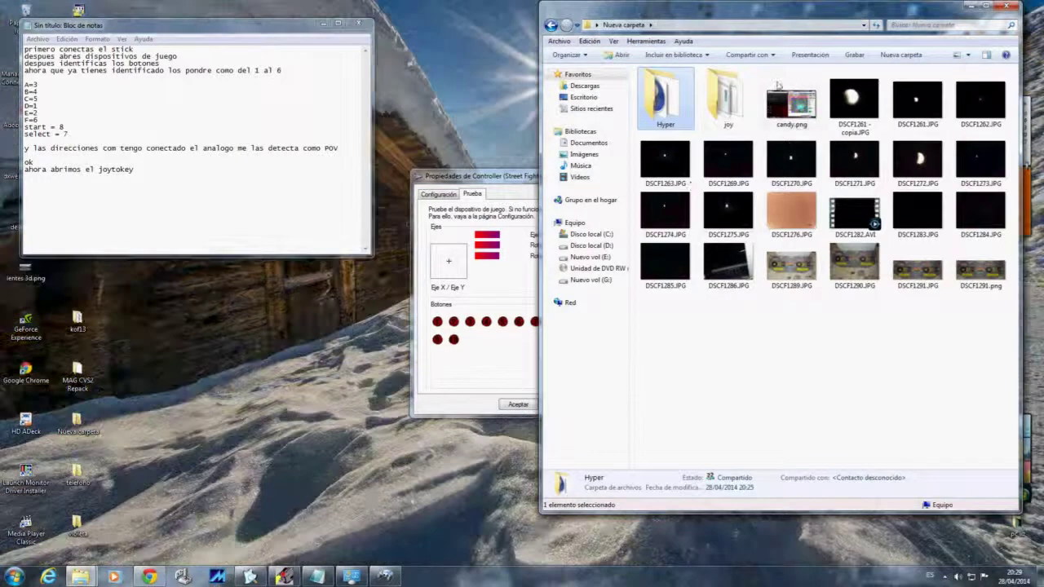
double_click(731, 95)
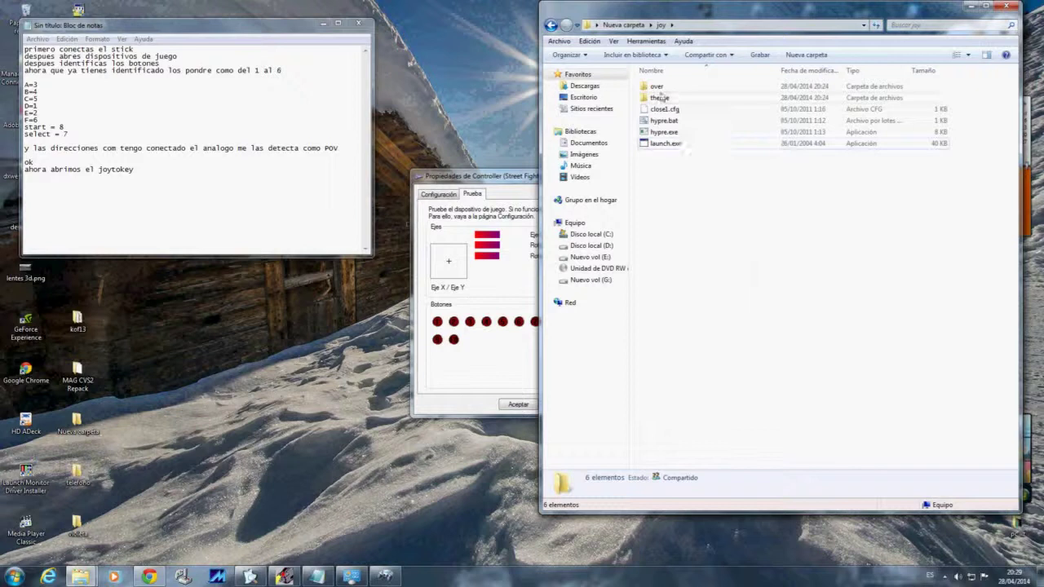
left_click_drag(658, 87, 663, 99)
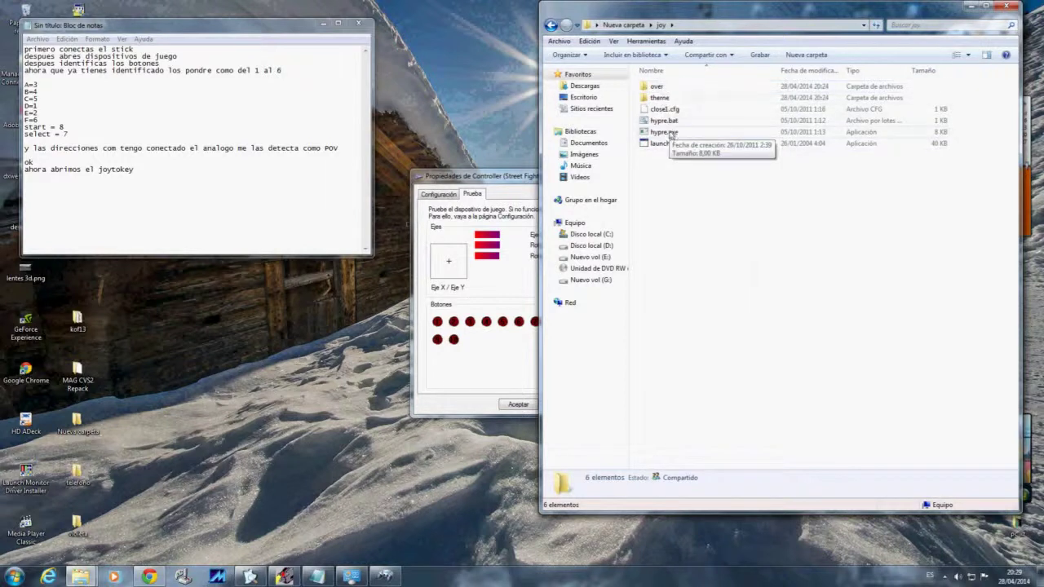
double_click(656, 87)
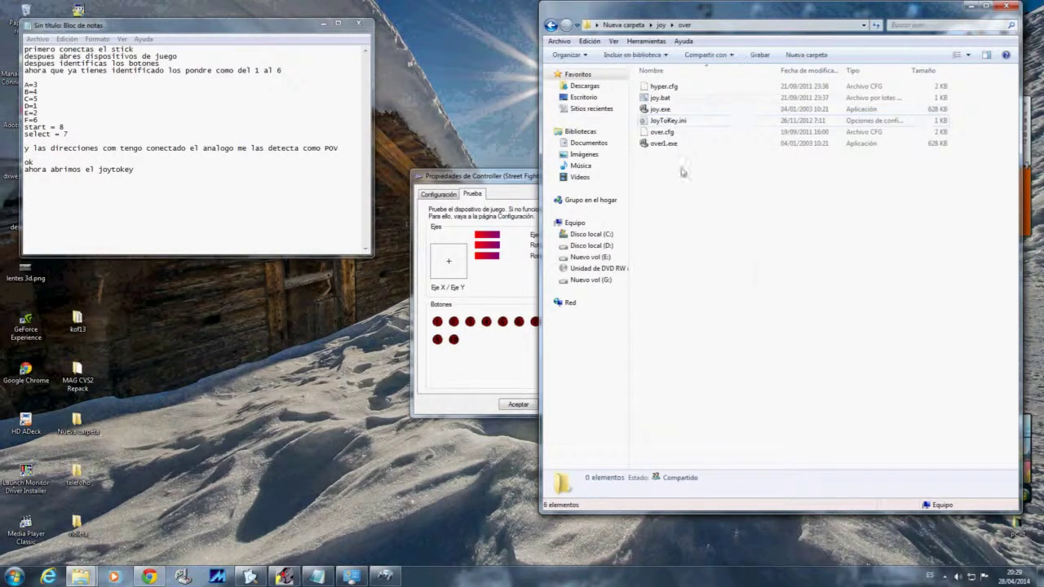
double_click(661, 109)
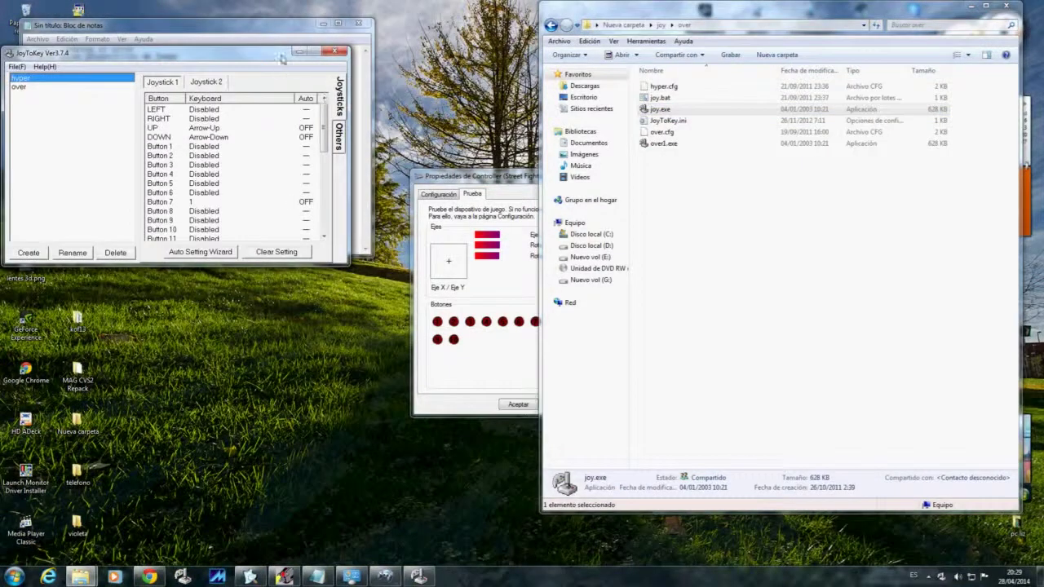
left_click_drag(286, 53, 342, 180)
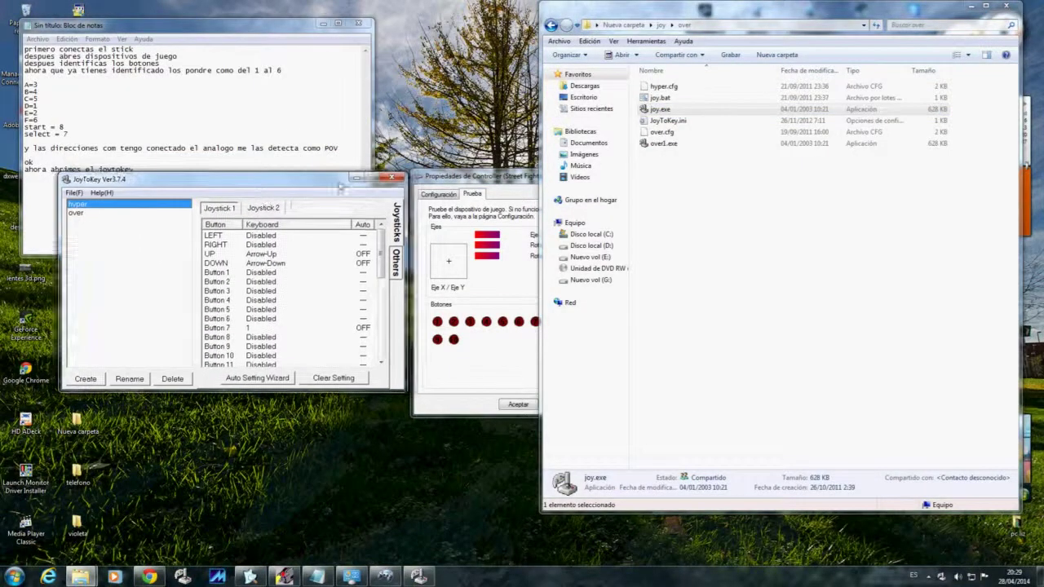
Delete the hyper configuration from JoyToKey and try to delete the over configuration as well.
left_click(172, 379)
left_click(504, 321)
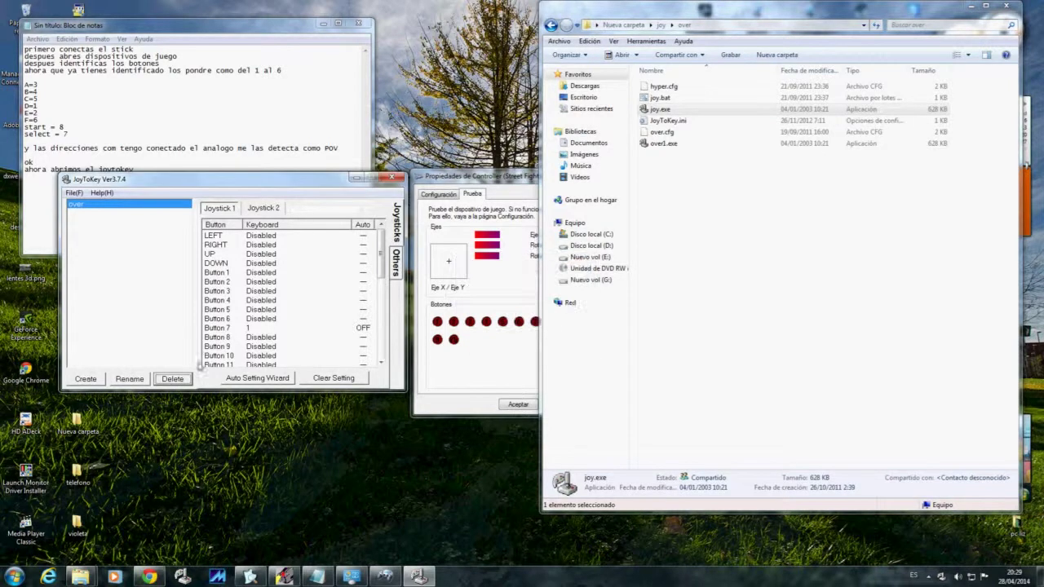
left_click(172, 378)
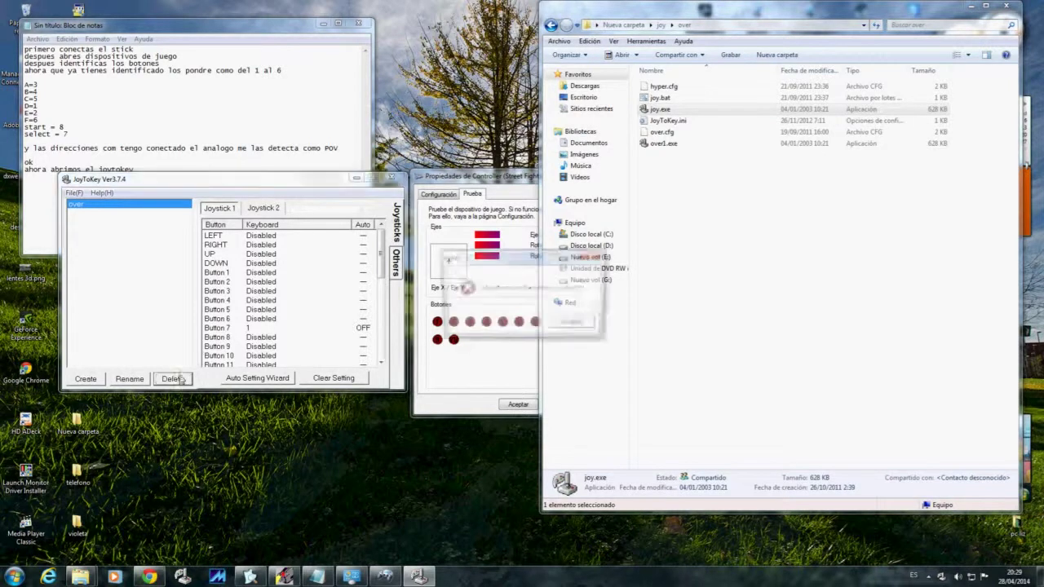
left_click(572, 325)
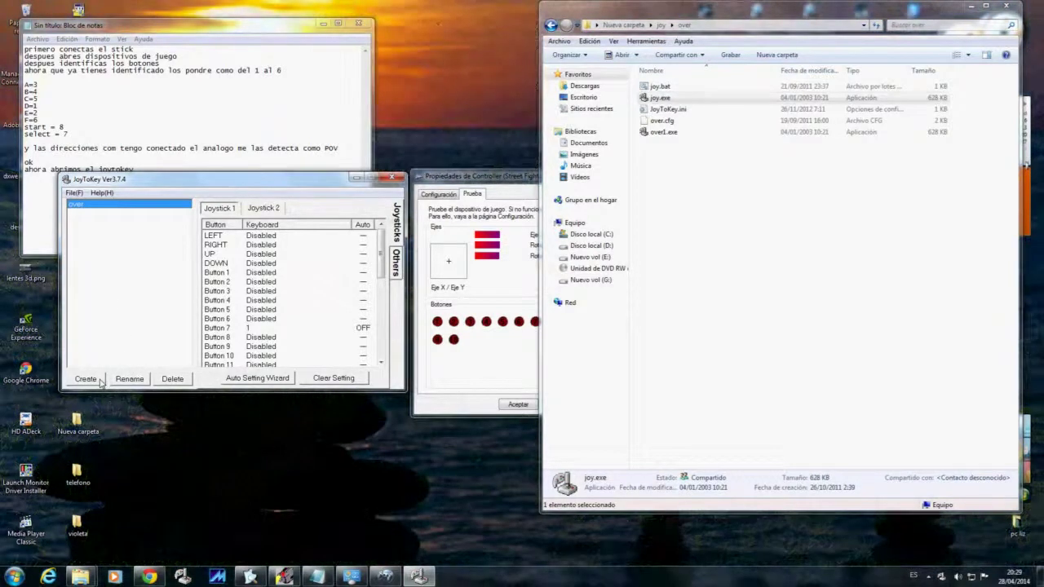
Create a new configuration named mame32plus and delete the over configuration.
left_click(98, 381)
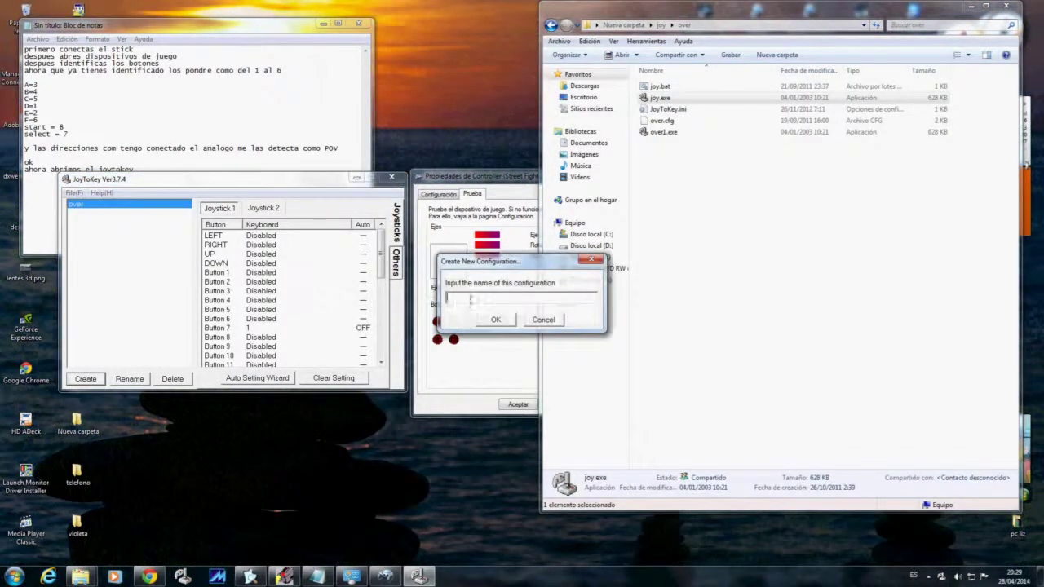
type("mame32plus")
key("Return")
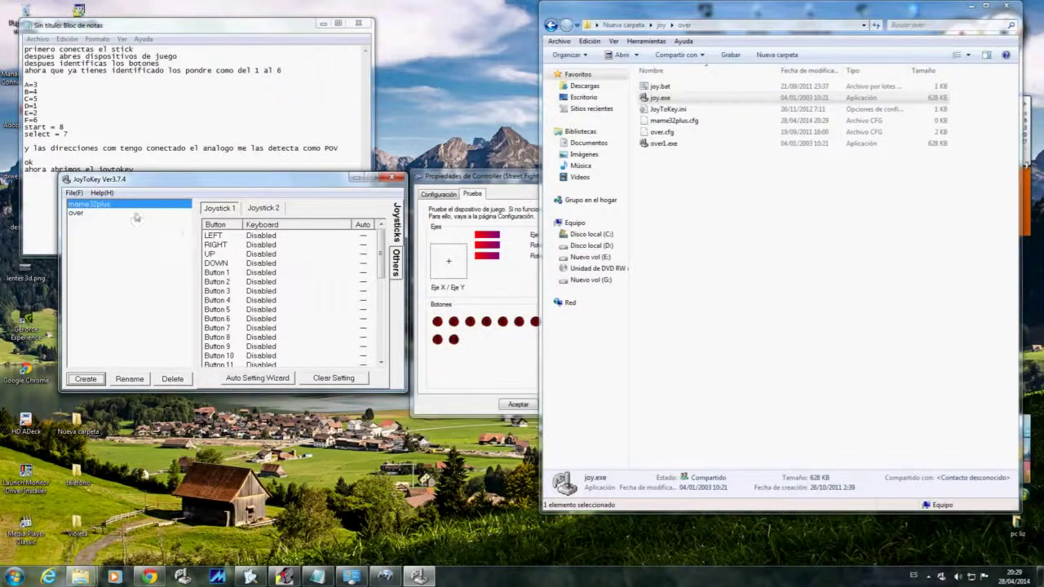
left_click(135, 214)
left_click(172, 379)
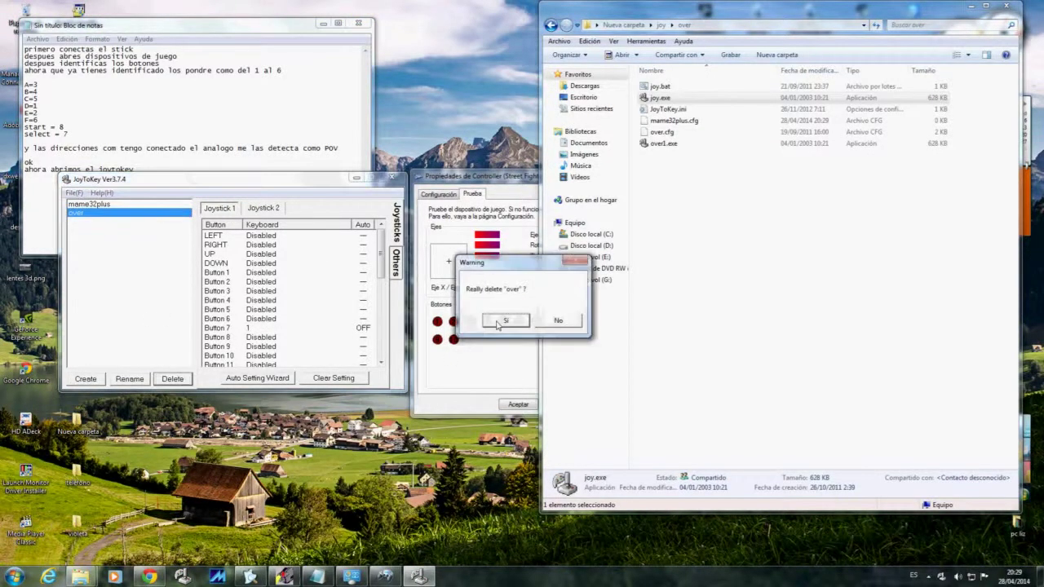
left_click(502, 321)
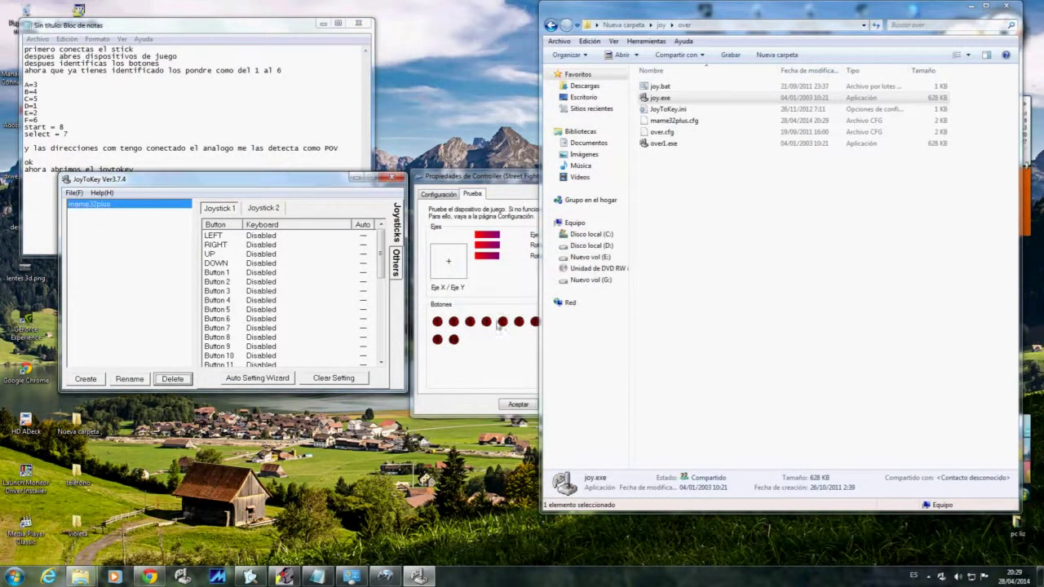
Move the JoyToKey window below the note so that both are fully visible.
left_click(262, 237)
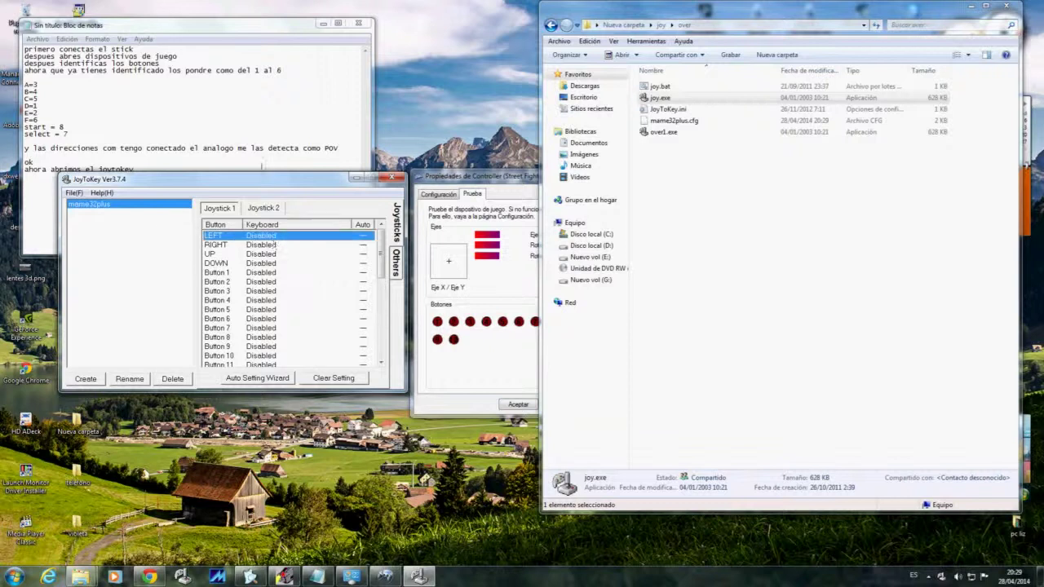
left_click(268, 246)
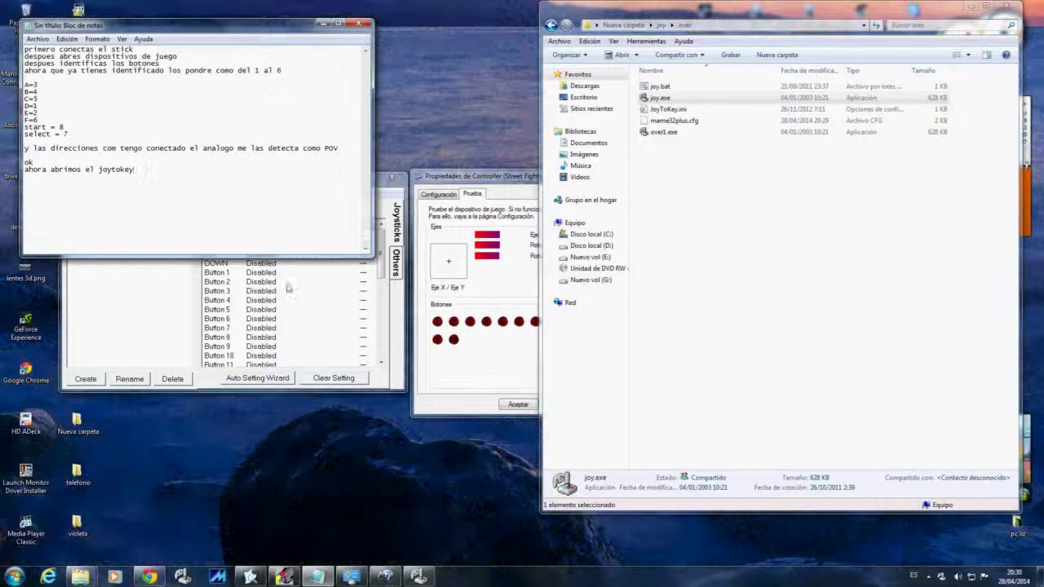
left_click(287, 300)
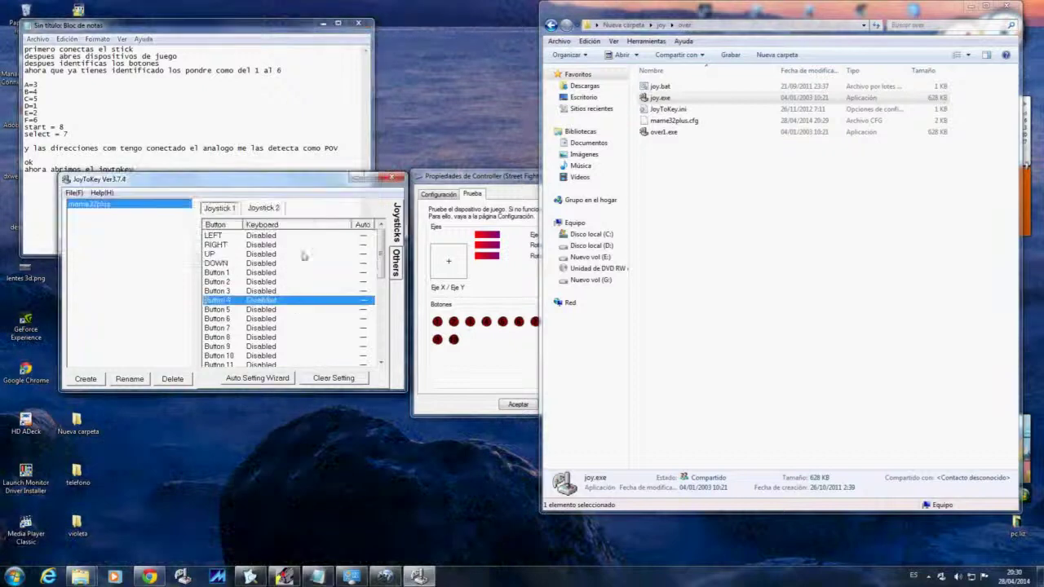
left_click_drag(311, 180, 302, 291)
Add the lines "primero arreglamos para que la palanca apreca como analogo" and "en la seccion de others" to the note.
left_click(202, 208)
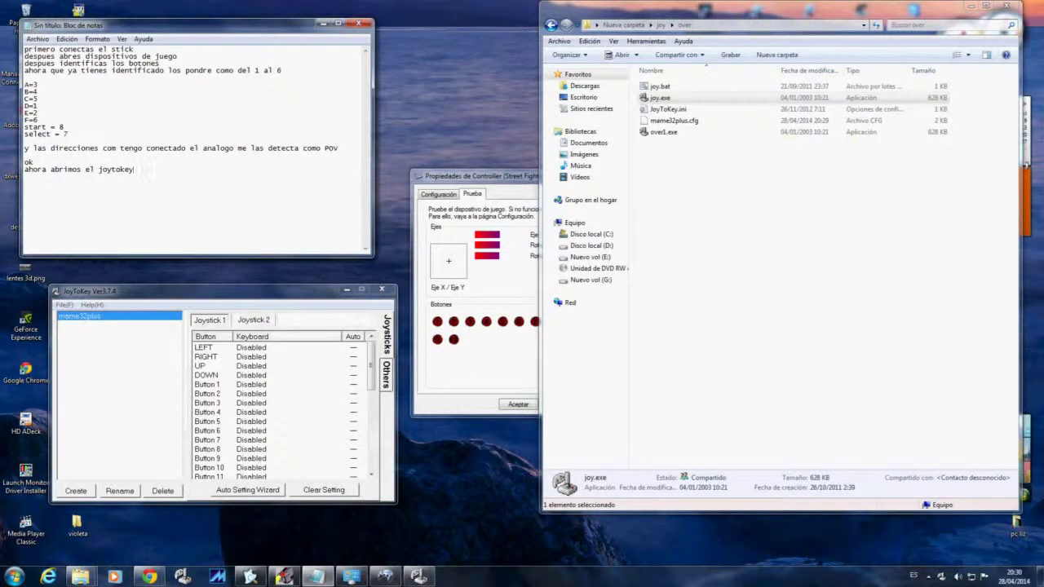
key("Return")
key("Return")
type("primero arreglamos para que ")
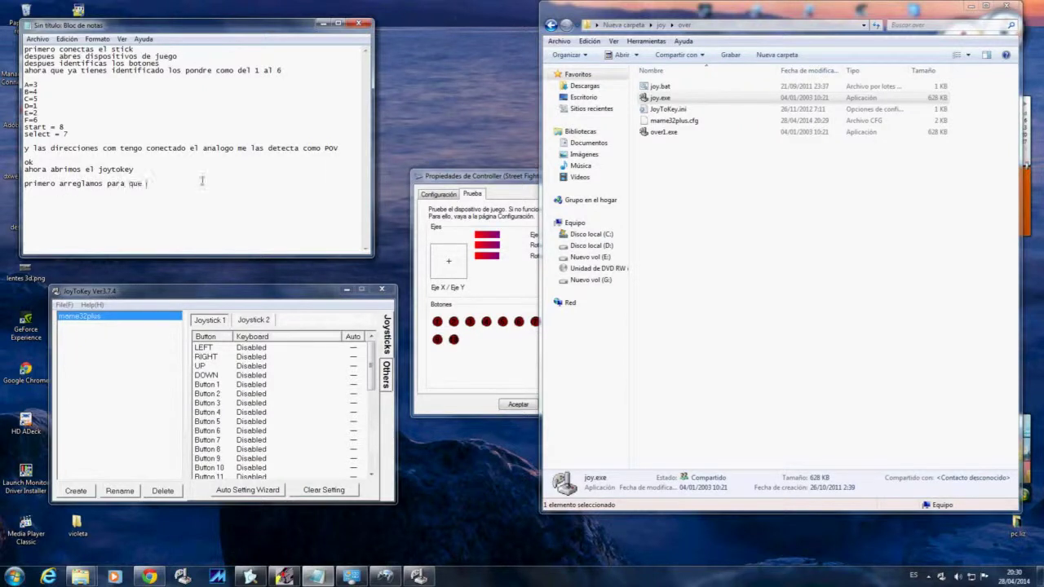
type("la palanca ap")
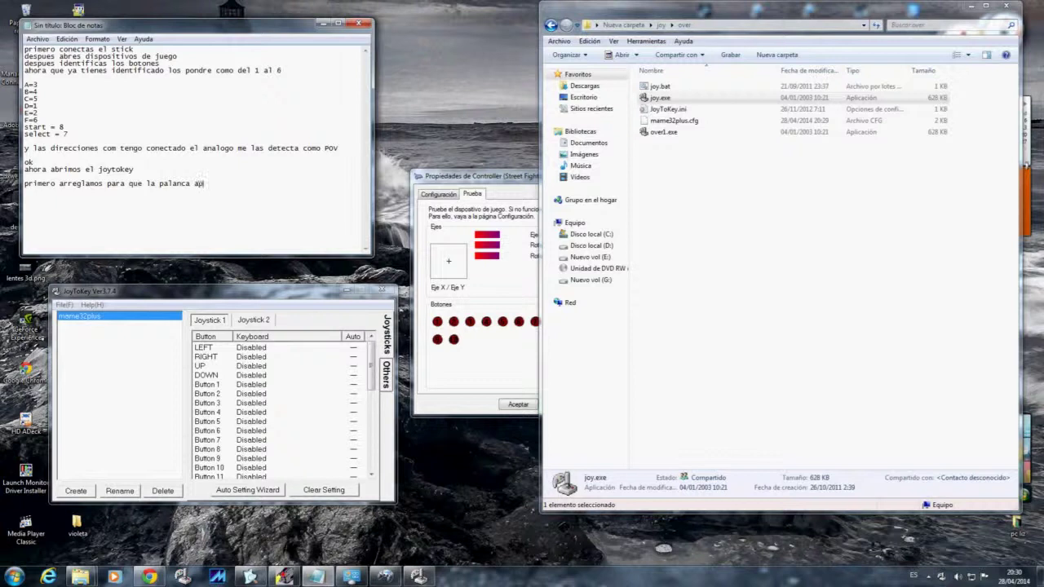
type("reca como analogo")
key("Return")
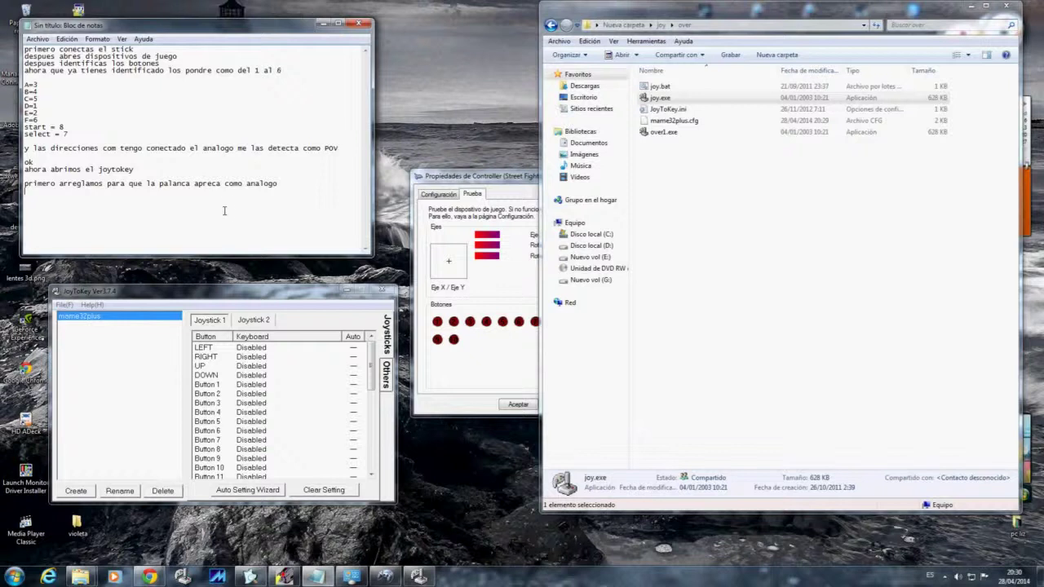
key("Return")
type("en la seccion de other")
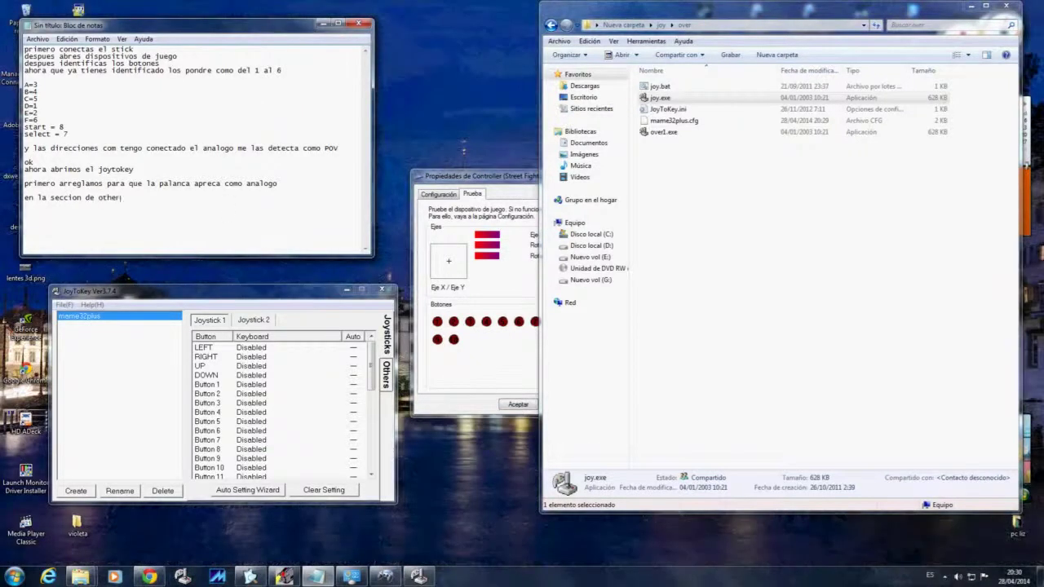
type("s")
Enable the POV switches for mame32plus, set the number of joysticks to configure to 1, and return to the joystick mapping list.
left_click(385, 382)
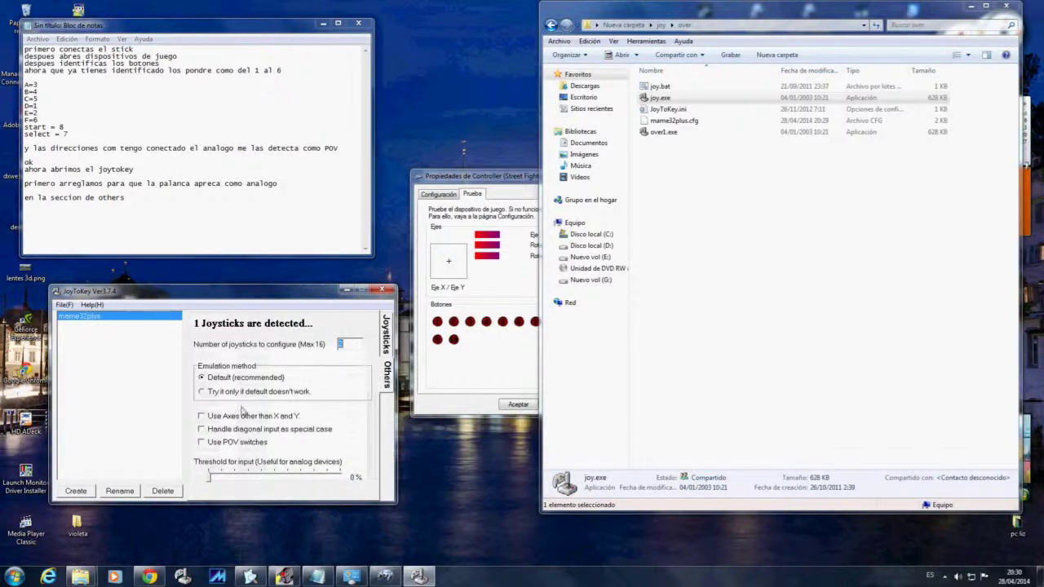
left_click(204, 443)
double_click(341, 345)
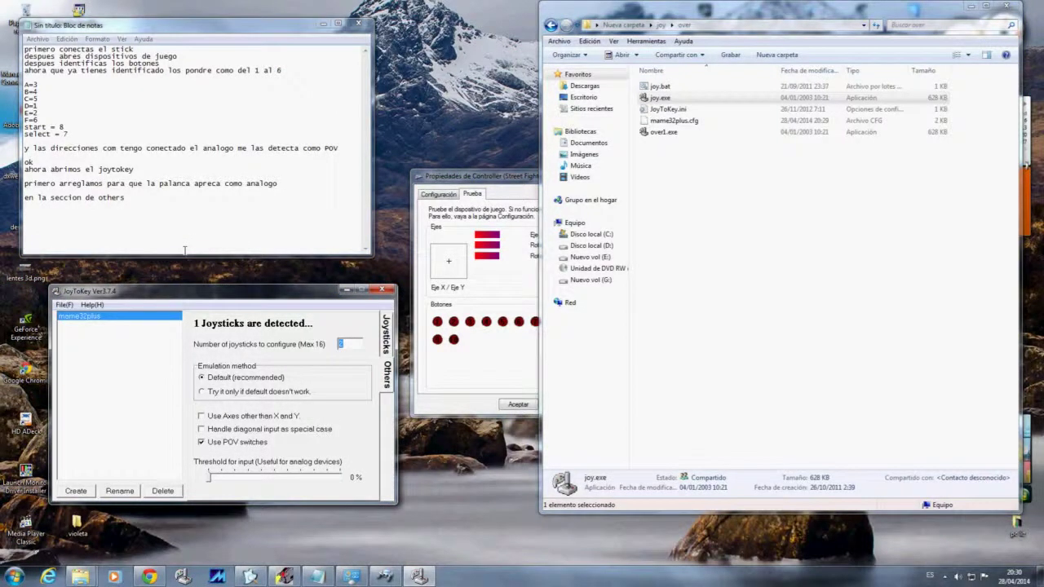
left_click(385, 334)
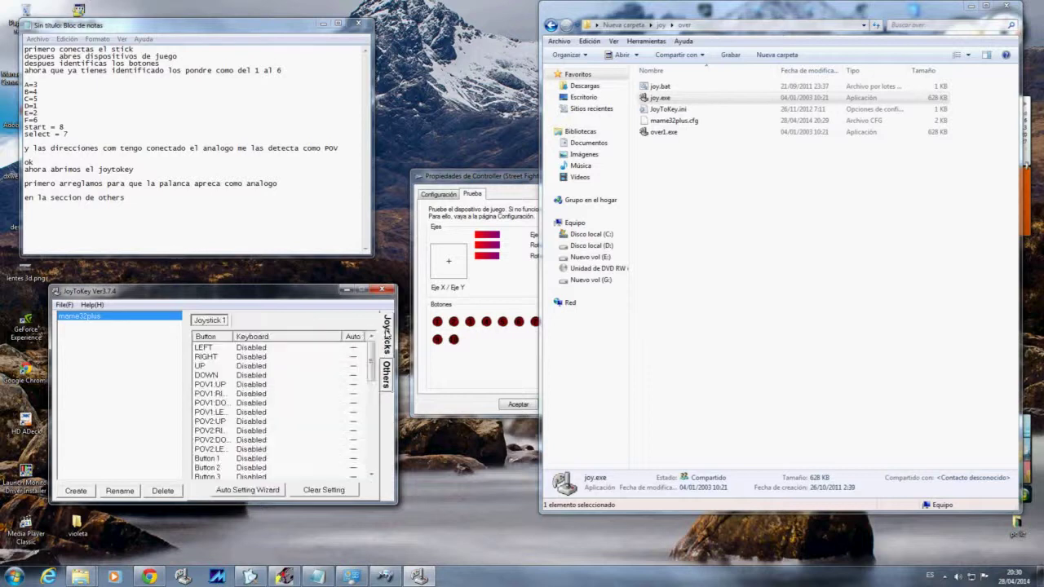
Widen the Button column and narrow the Keyboard column in the Joystick 1 list so the full POV direction names are readable.
left_click(267, 347)
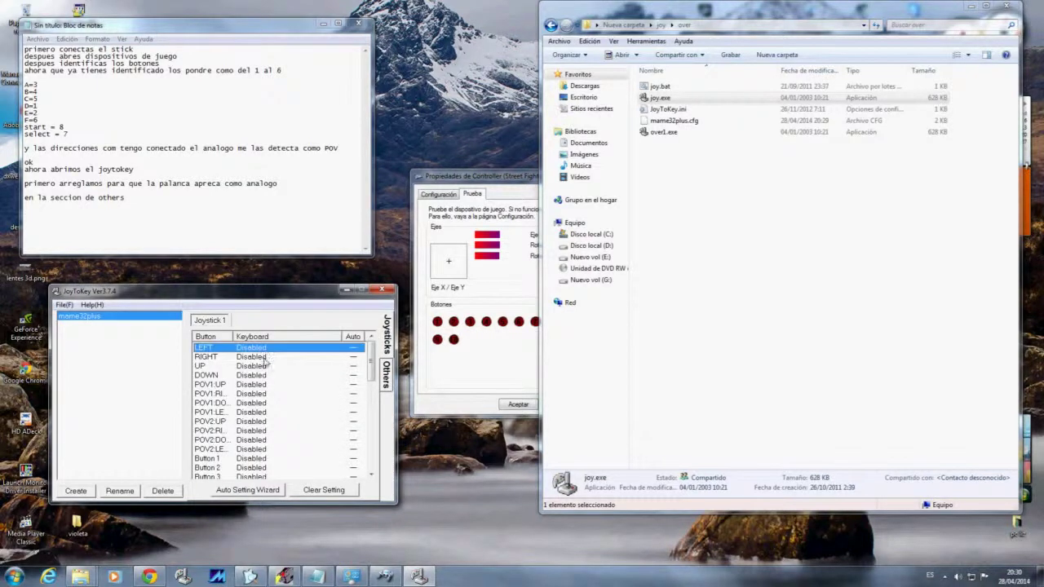
scroll(267, 363, "down", 1)
left_click_drag(234, 336, 253, 336)
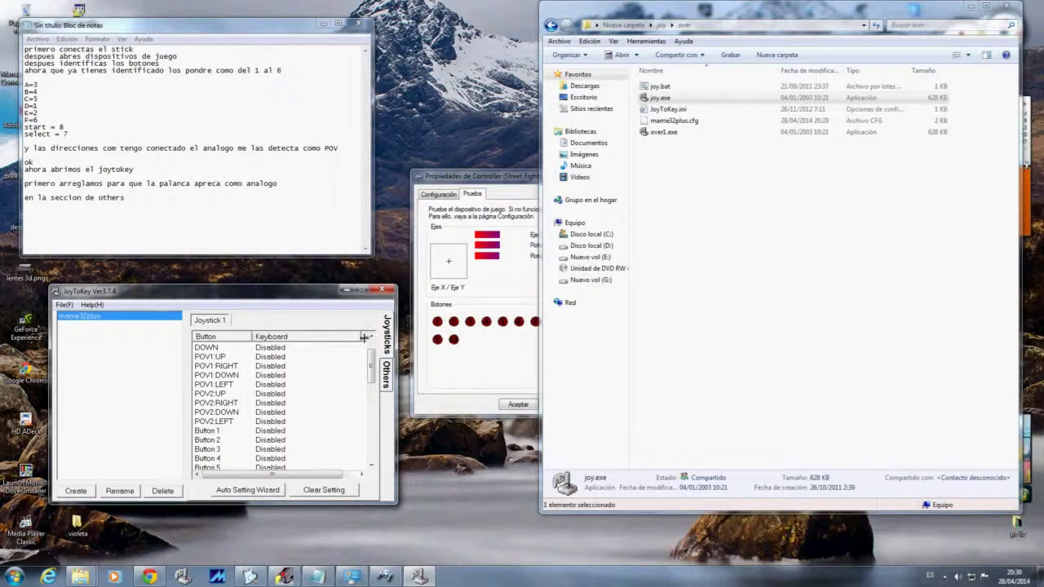
left_click_drag(363, 336, 308, 353)
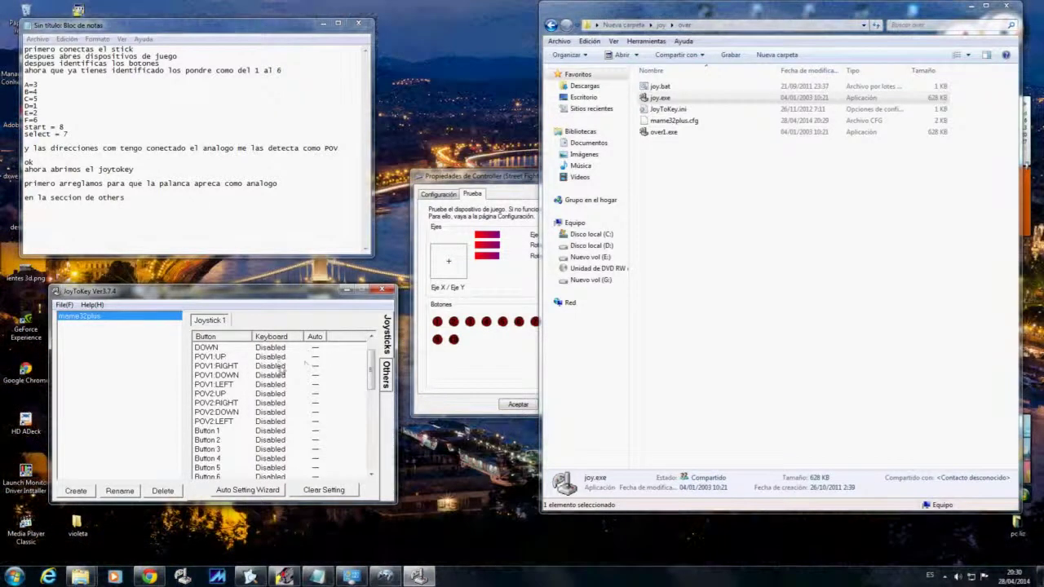
left_click(280, 357)
Add the line "ahora configuramos la palanca como no se que analogo tengo le dare a los dos :p" to the note.
left_click(241, 222)
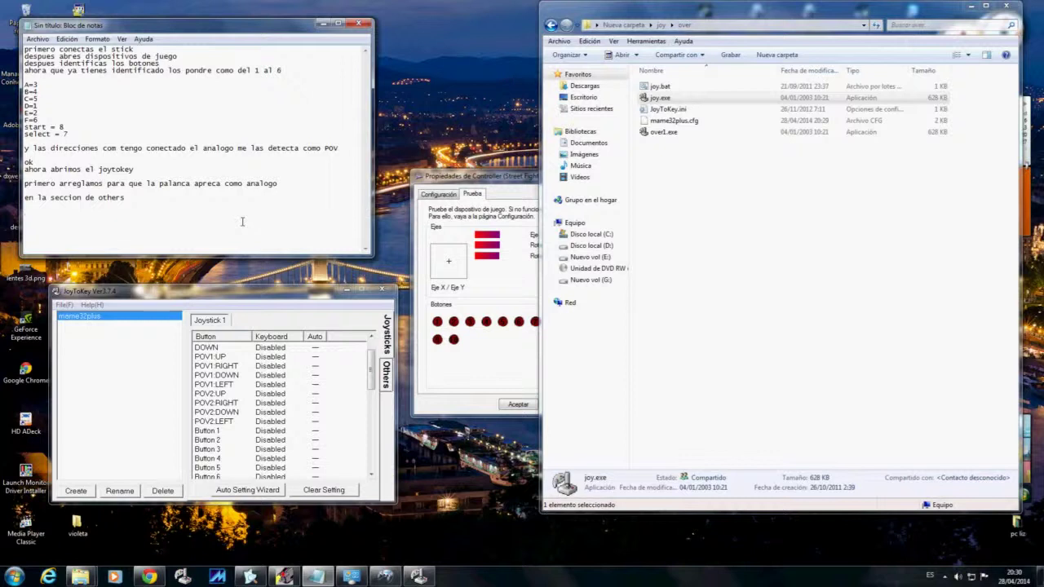
type("ahora configur")
type("amos")
type(" la palanca adr")
type("o no se que ana")
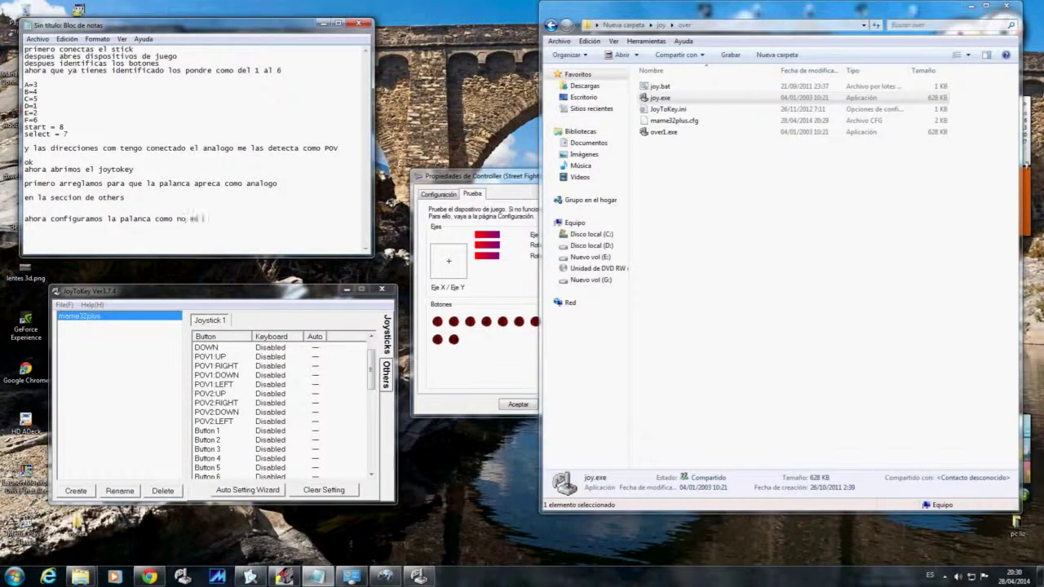
type("logo tengo le dare ")
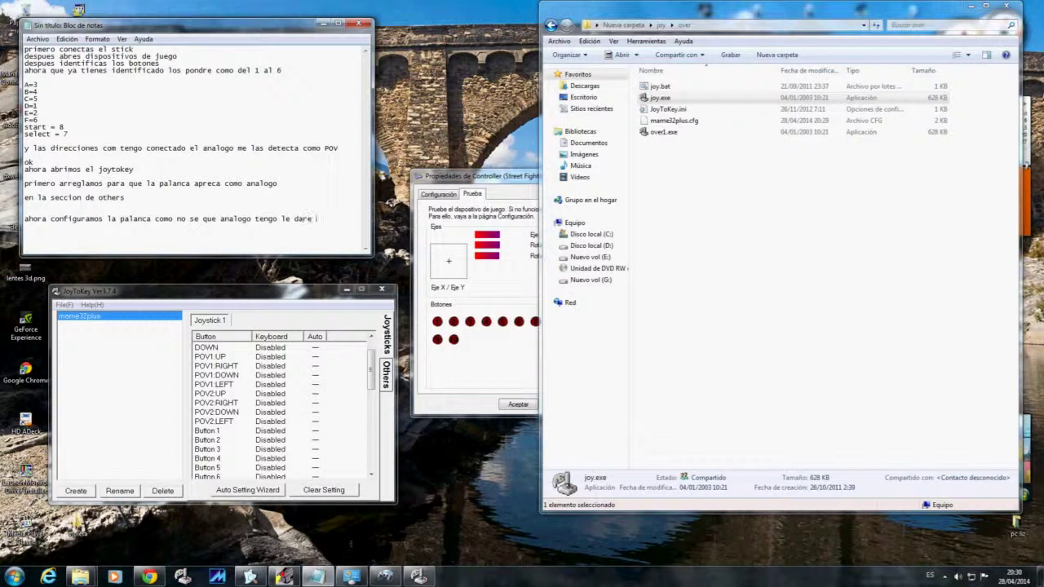
type("a los do")
type(":p")
key("Return")
Run the Auto Setting Wizard from POV1:UP and map the POV1 up, right, down and left directions to the matching arrow keys.
scroll(331, 393, "up", 1)
left_click(330, 392)
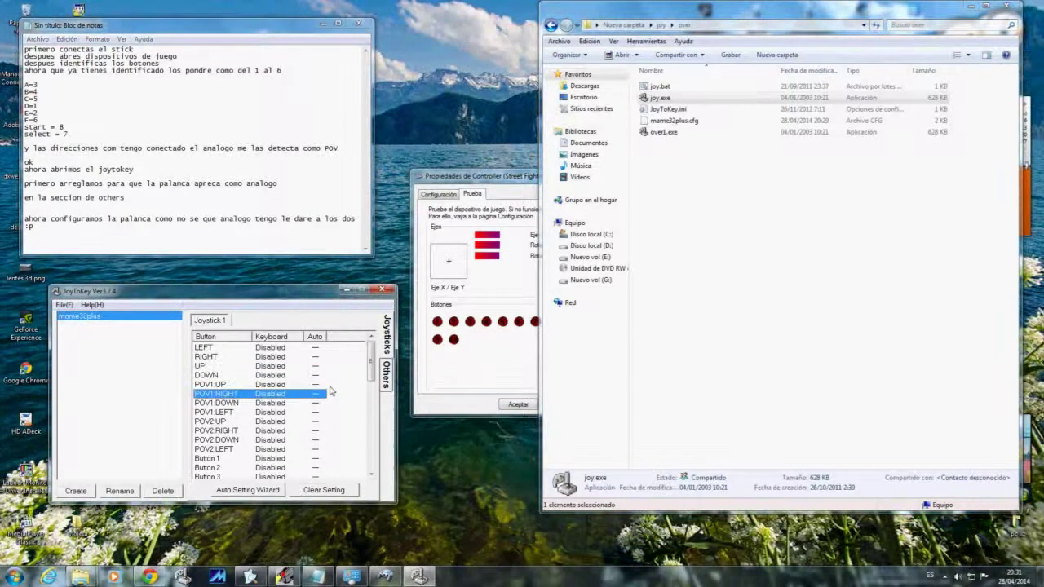
left_click(270, 387)
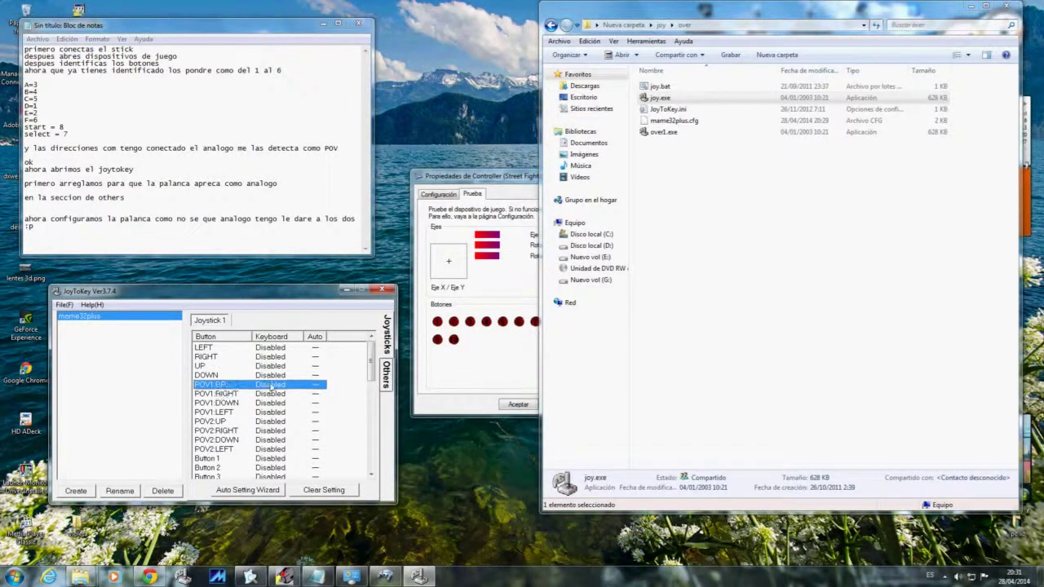
left_click(256, 491)
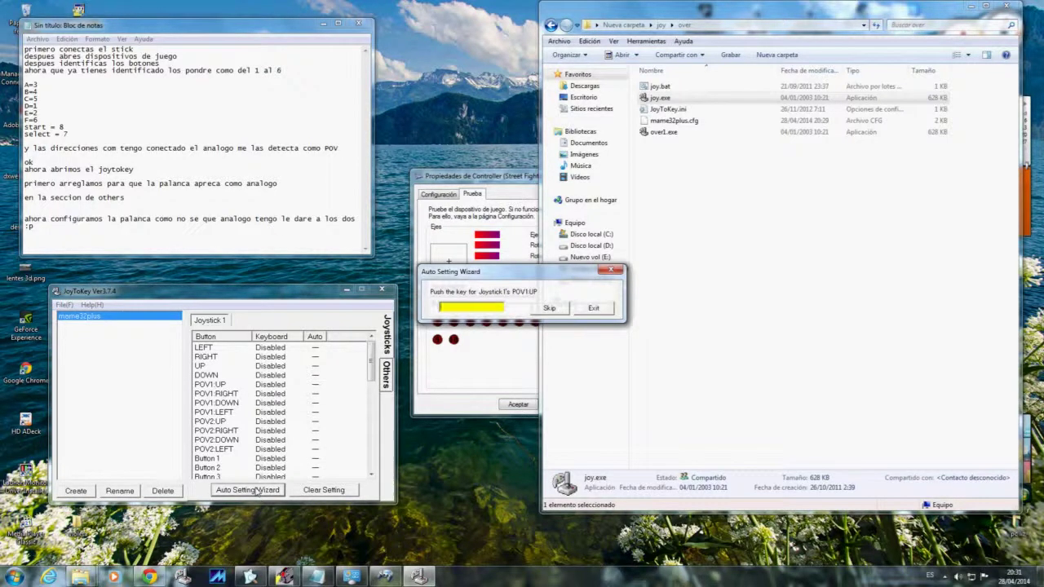
key("Up")
key("Right")
key("Down")
key("Left")
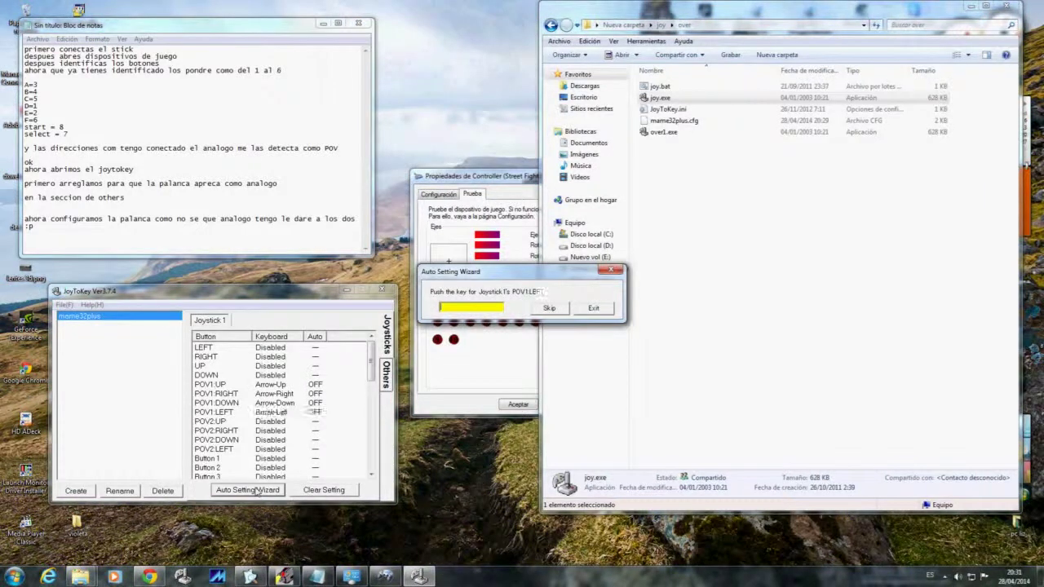
Map the POV2 up, right, down and left directions to the matching arrow keys.
key("Up")
key("Right")
key("Down")
key("Left")
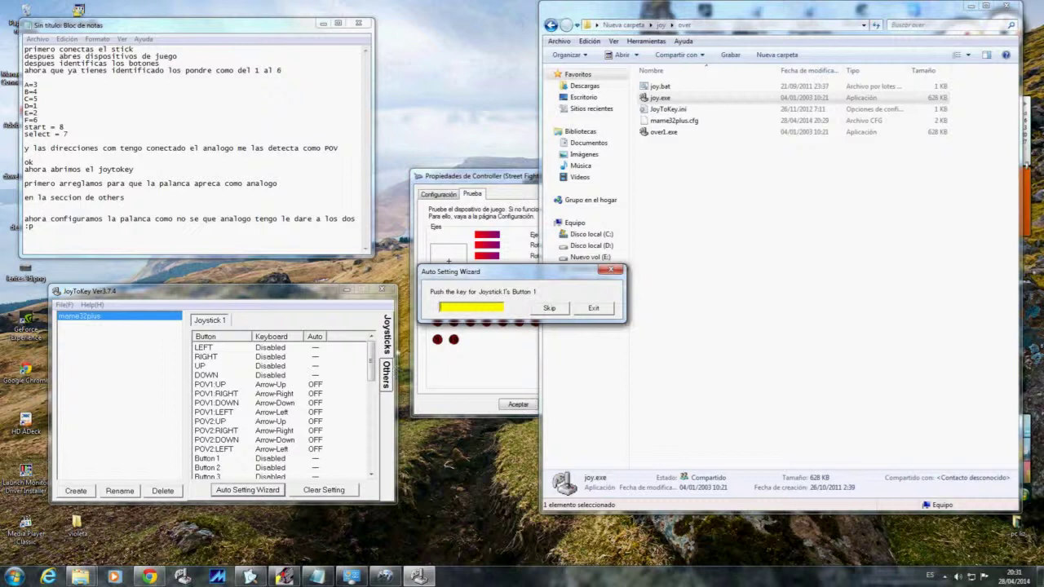
Add the line "en esta seccion debemos de poner los botones como los tenemos en la lista anterior" to the note.
left_click(78, 242)
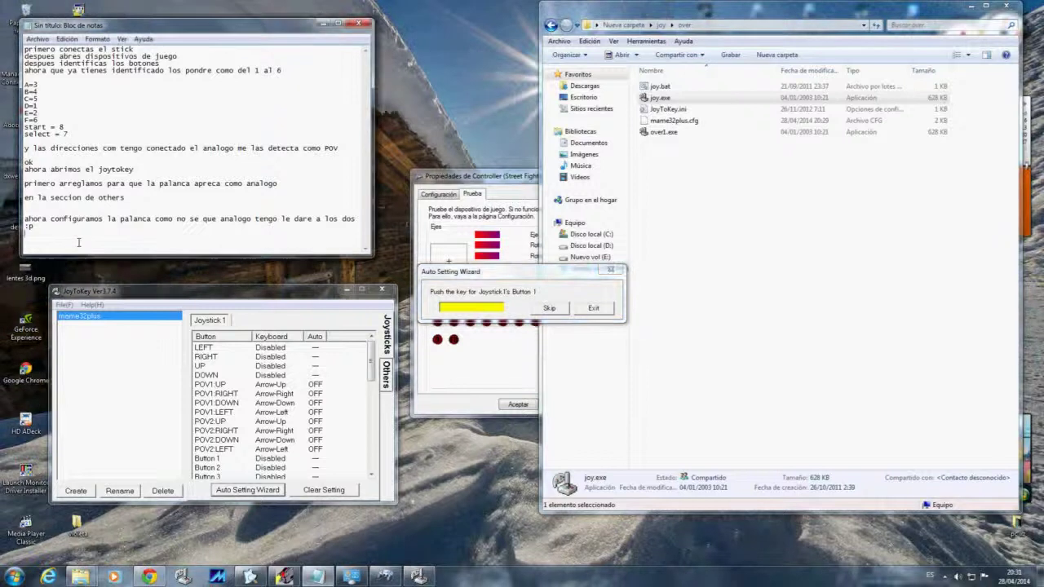
key("Return")
key("Return")
type("en esta seccion debemos de poner los botone")
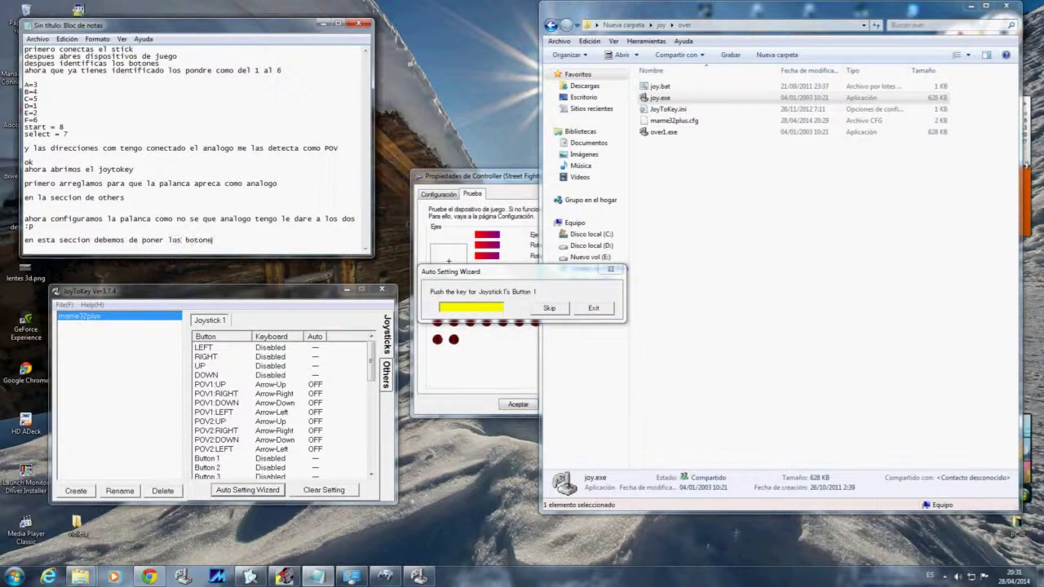
type("s como los tenemo")
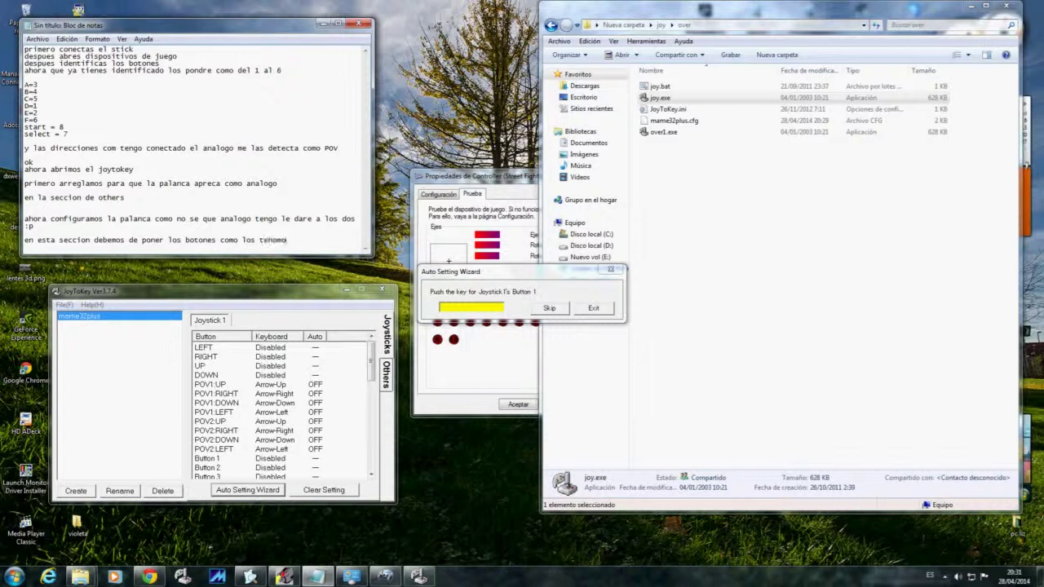
type("s en la lista anterior")
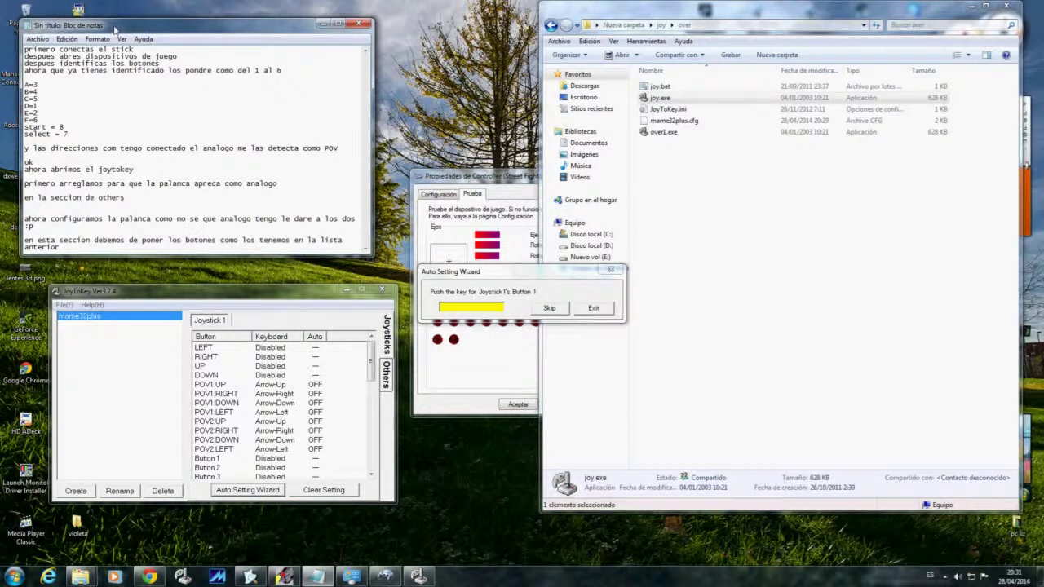
Move the note window closer to the screen corner, enlarge it so the long lines fit, and return to the key wizard.
left_click_drag(116, 27, 102, 12)
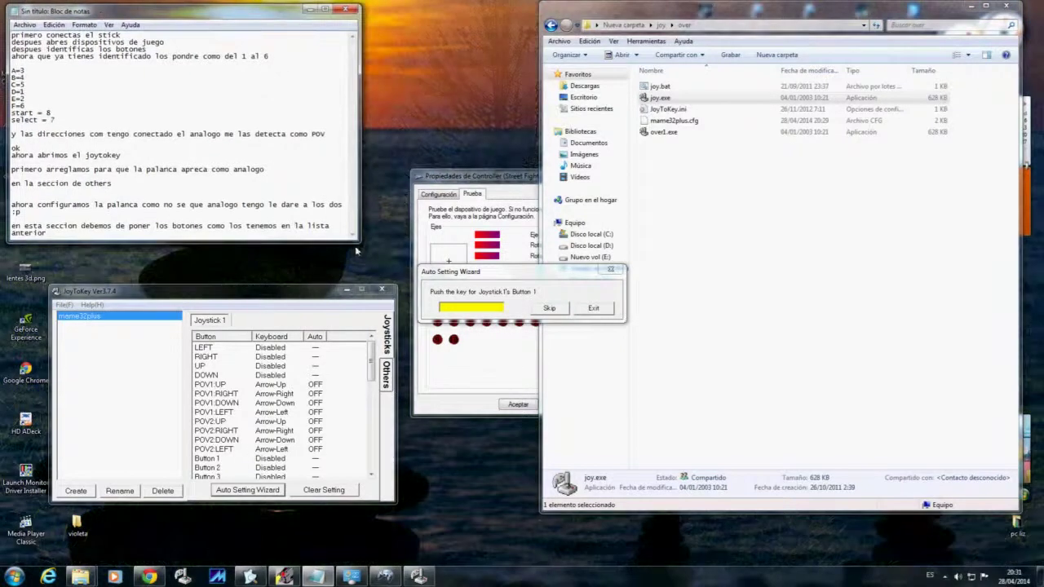
left_click_drag(358, 240, 405, 278)
left_click(314, 325)
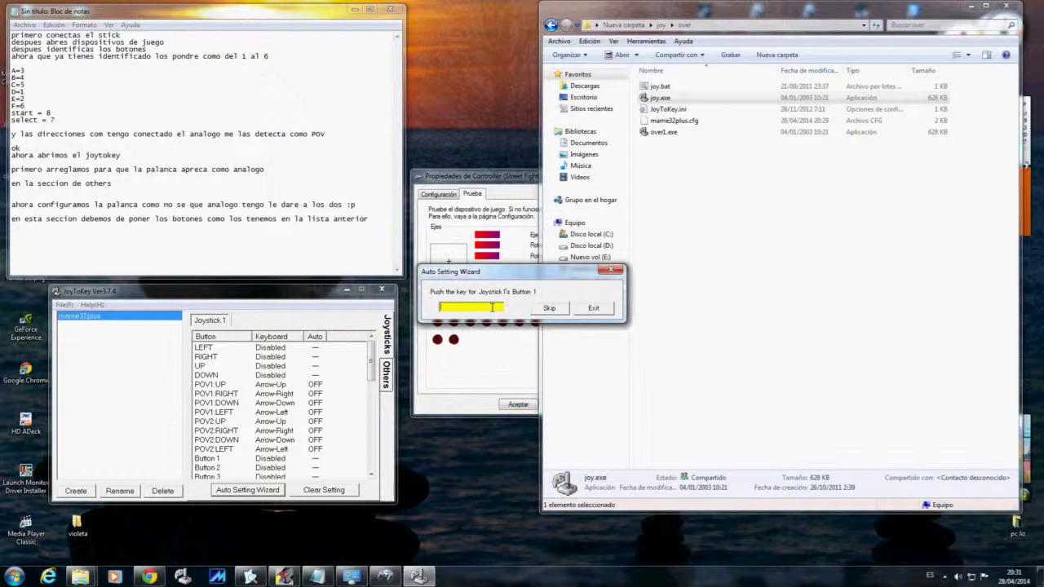
key("d")
left_click(593, 308)
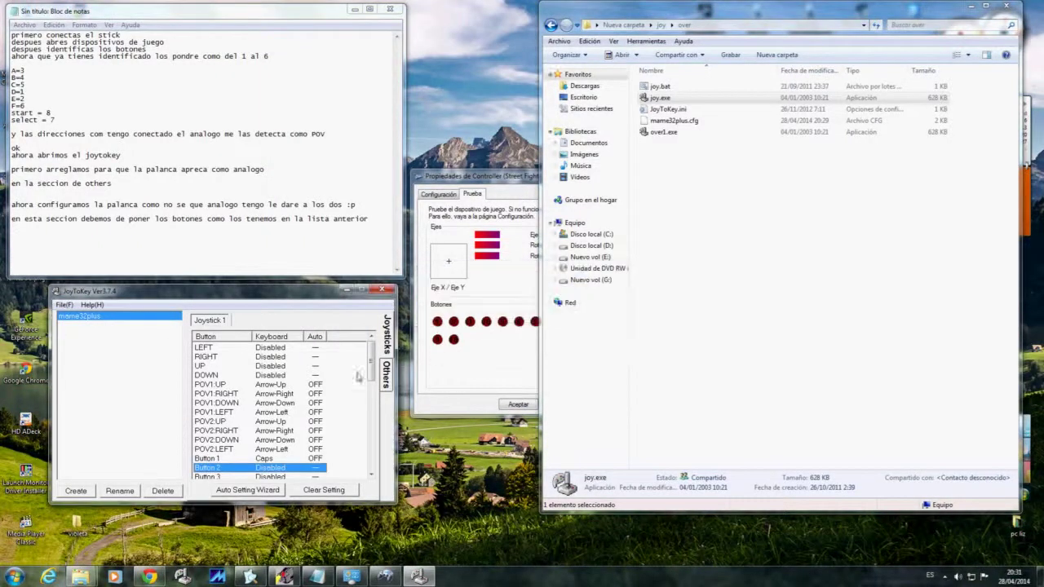
scroll(274, 455, "down", 1)
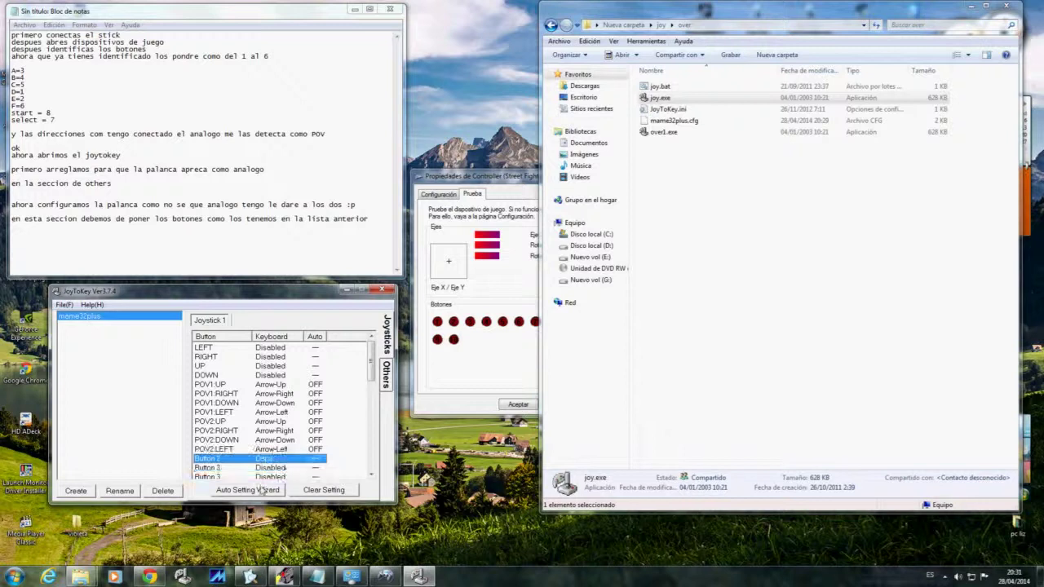
Run the Auto Setting Wizard from Button 1 and assign keys through Button 8, using Z, X and A for buttons 1 to 3 and D for button 5.
left_click(259, 489)
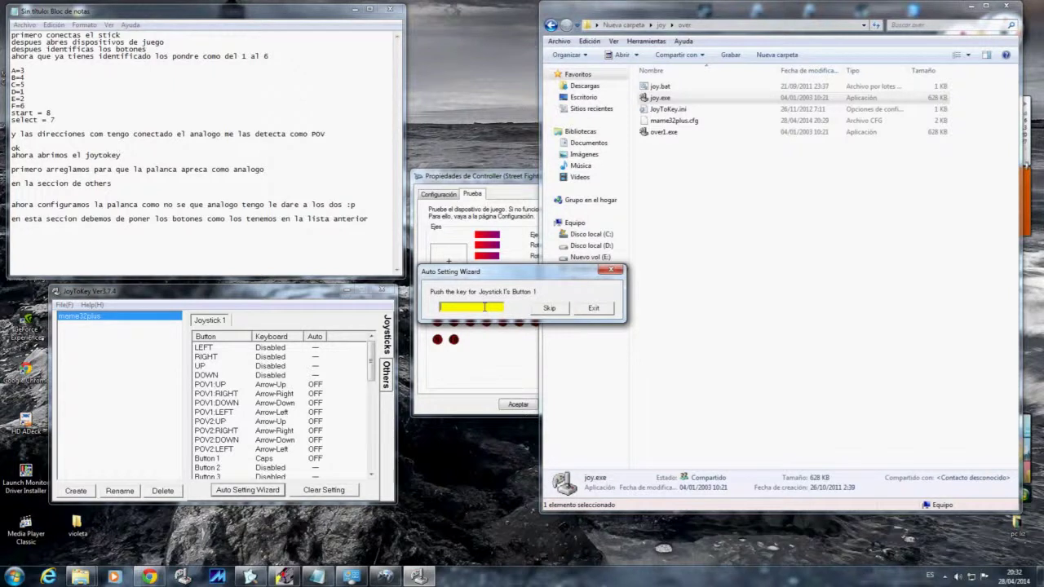
key("z")
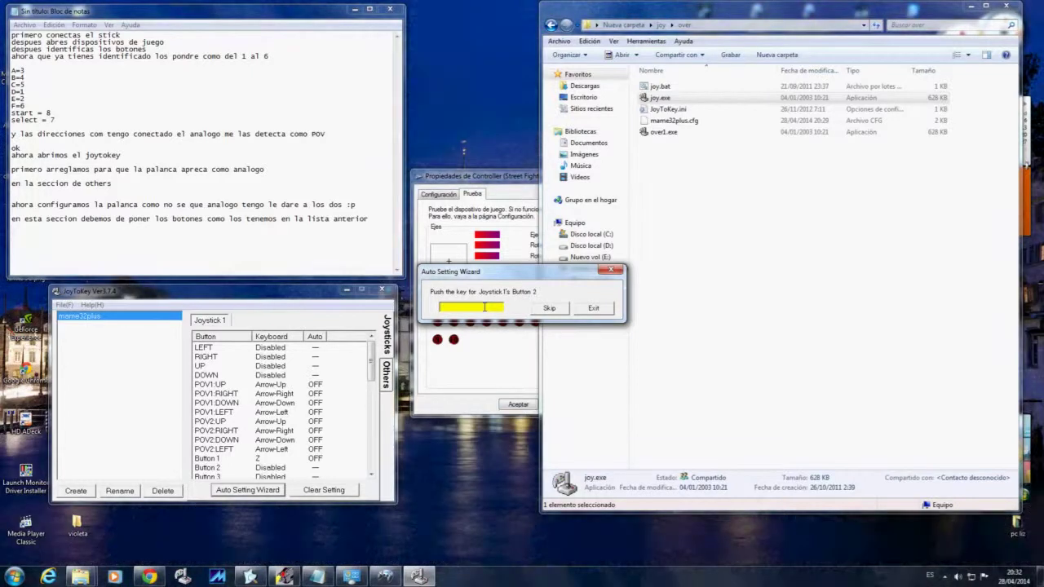
key("x")
key("a")
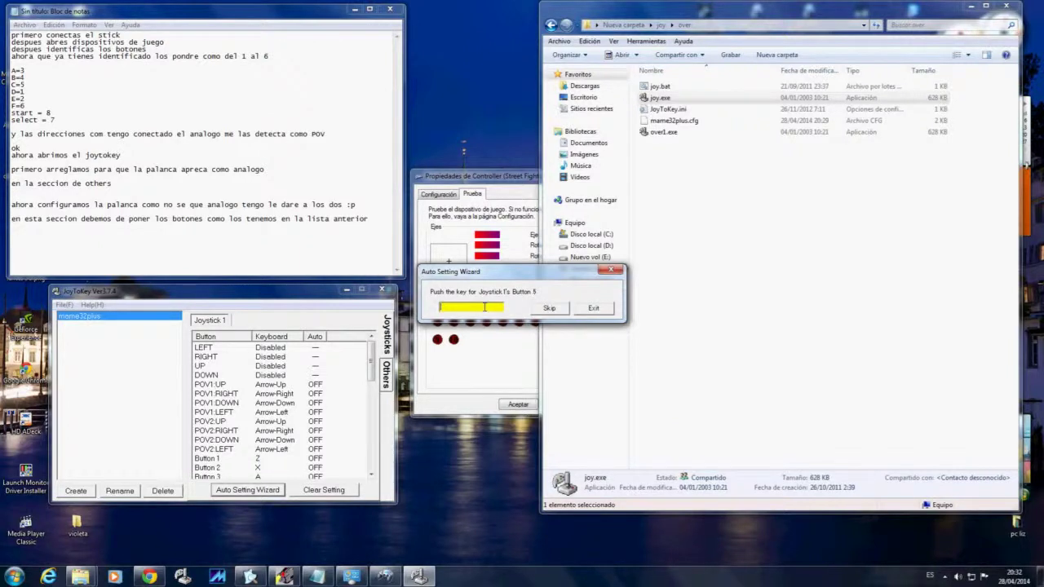
key("d")
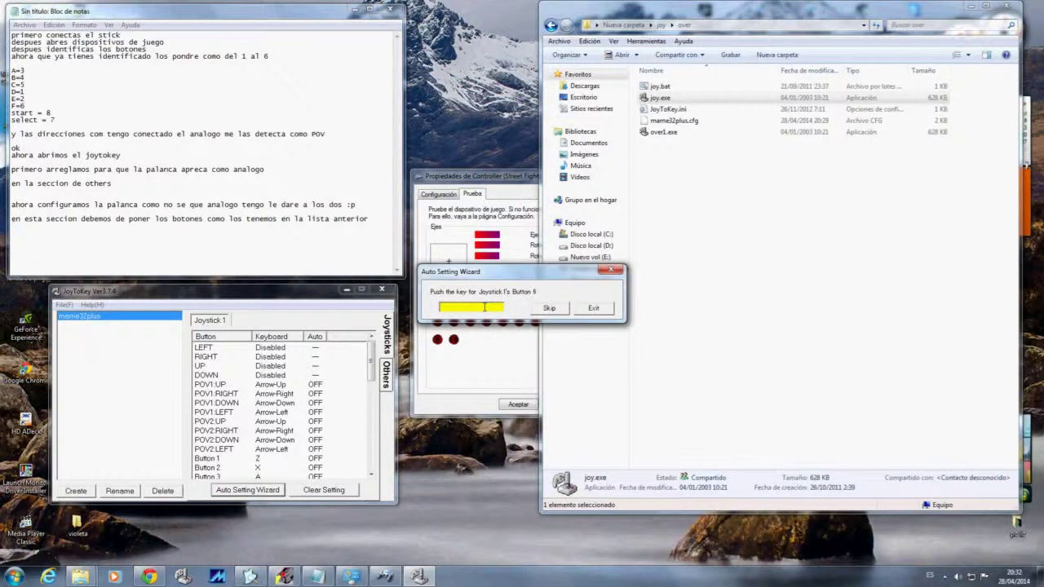
key("f")
key("Return")
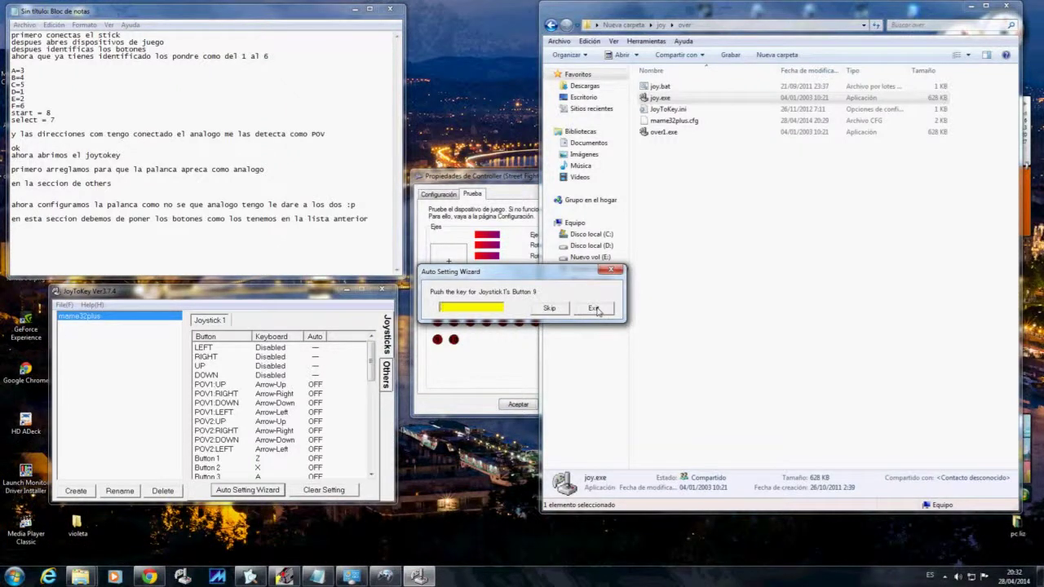
Add the line "Y LISTO LE DAMOS SALIR" at the end of the note.
left_click(266, 244)
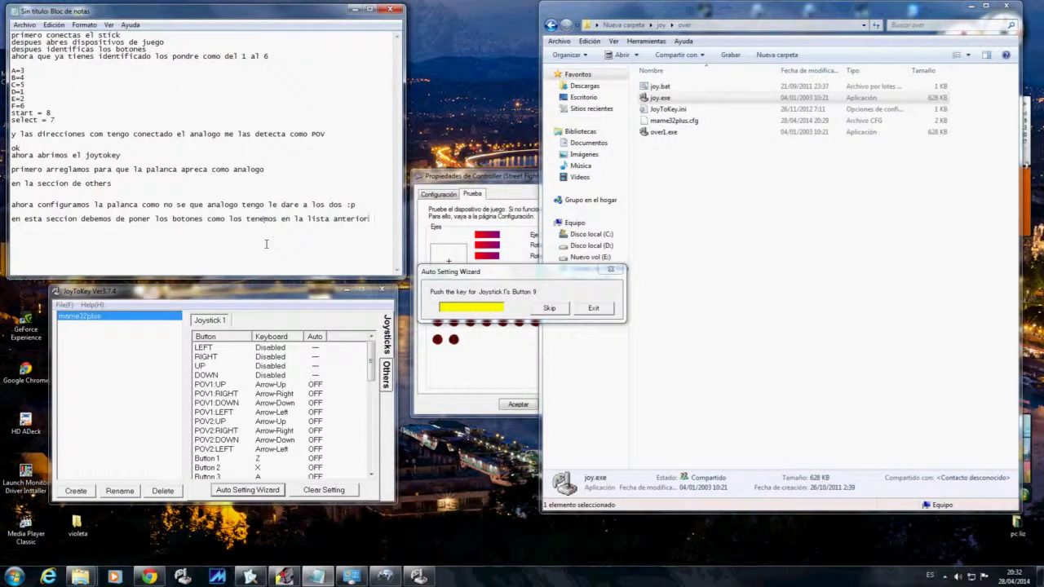
type("Y LISTO LE DAMOS SALIR")
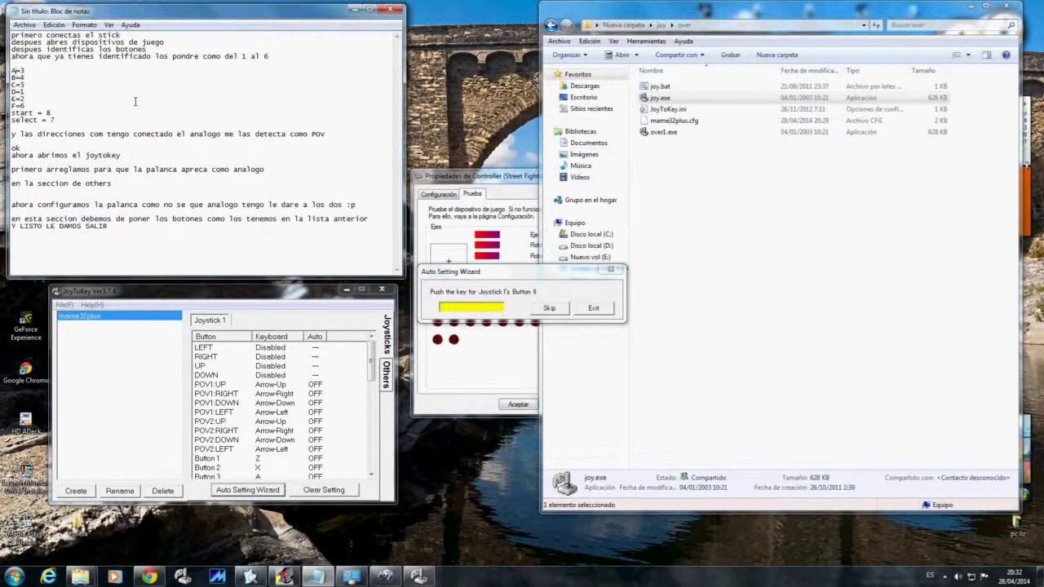
Space out rows A, B, C and D of the button list with tabs so the equals signs and numbers form aligned columns.
left_click(16, 71)
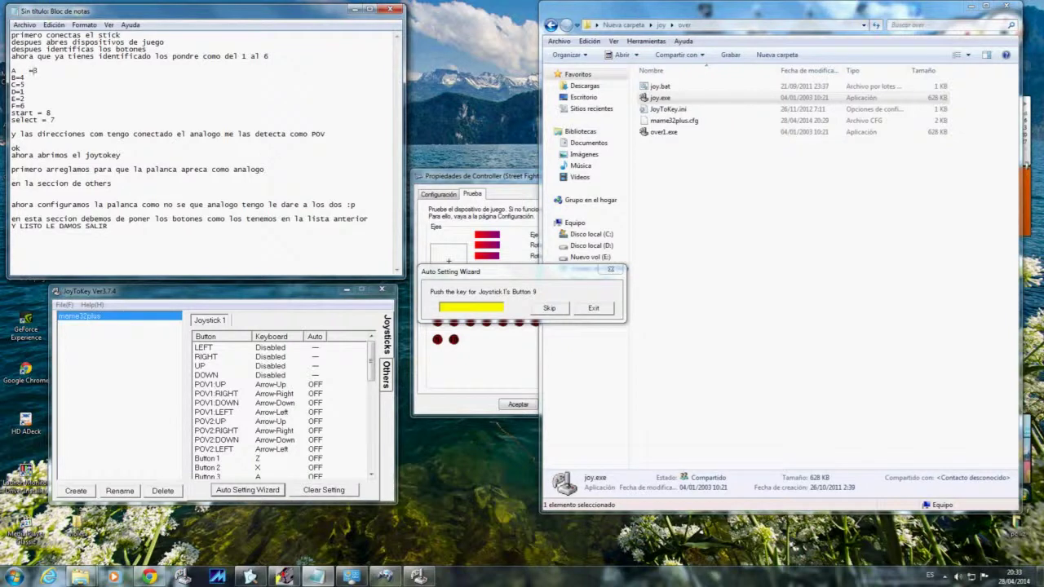
left_click(34, 71)
key("Delete")
key("Delete")
key("Down")
key("Tab")
key("Up")
key("Home")
key("Right")
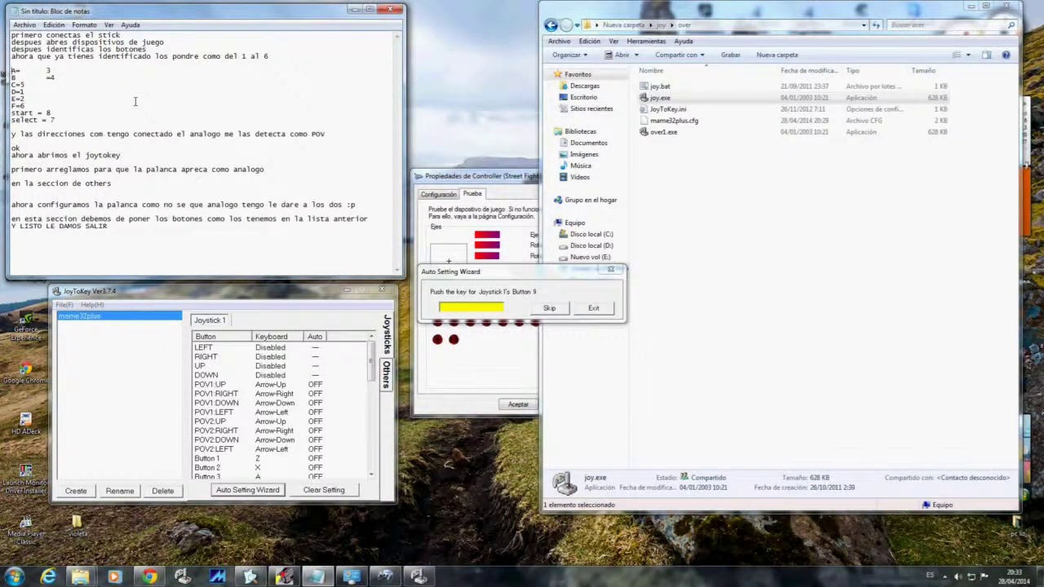
key("Tab")
key("Down")
key("Right")
key("Tab")
key("Tab")
key("Right")
key("Tab")
key("Down")
key("Left")
key("Left")
key("Tab")
key("Right")
key("Tab")
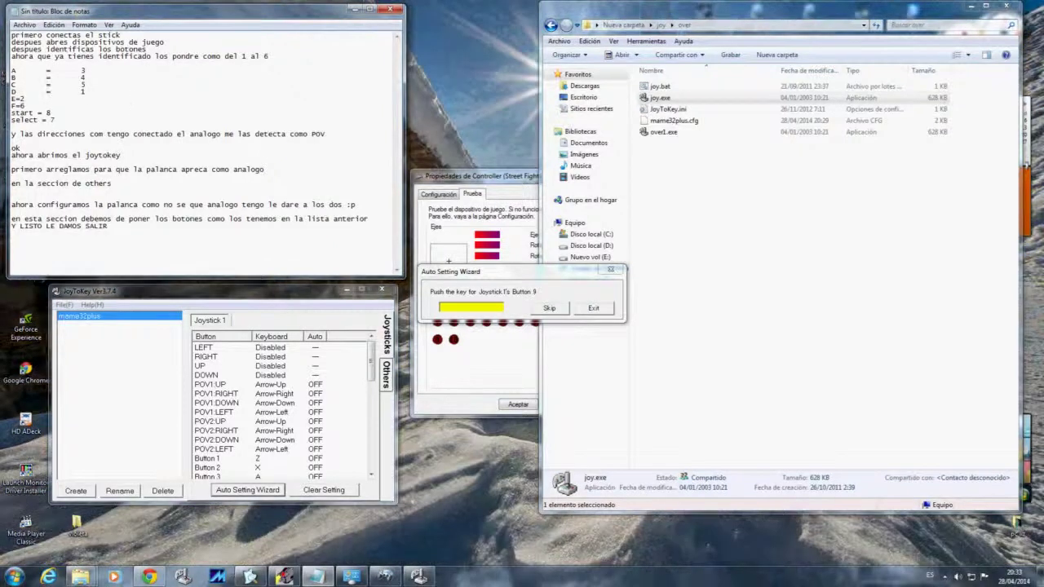
Space out rows E, F and start of the button list with tabs to match the columns above.
key("Down")
key("Left")
key("Left")
key("Tab")
key("Right")
key("Tab")
key("Down")
key("Left")
key("Left")
key("Tab")
key("Right")
key("Tab")
key("Down")
key("Left")
key("Left")
key("Left")
key("Tab")
key("Right")
key("Tab")
key("Down")
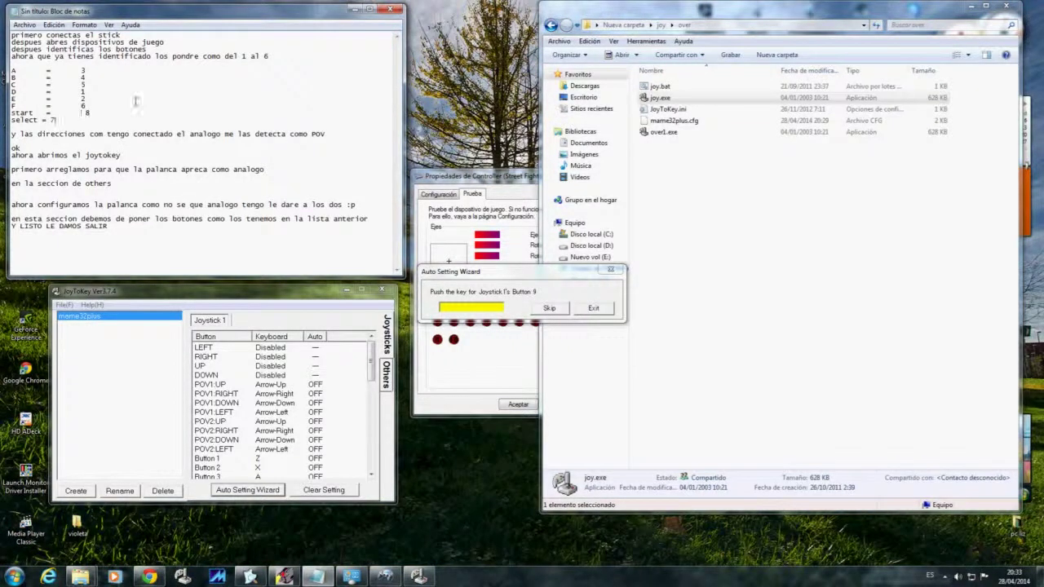
Correct the spacing of the start row and align the select row with the columns of the button list.
key("ctrl+z")
key("Tab")
key("Down")
key("Tab")
key("Tab")
Add a second equals sign after the numbers in rows A to F, aligned as a new column.
key("Up")
key("Up")
key("Up")
key("Up")
key("Up")
key("Up")
key("Up")
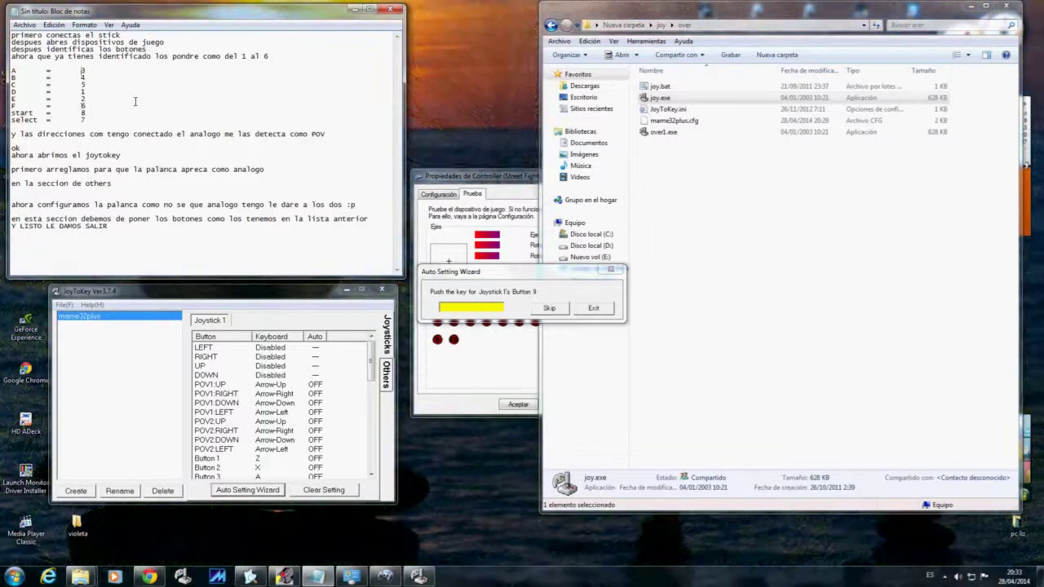
key("End")
key("Tab")
key("Tab")
type("=")
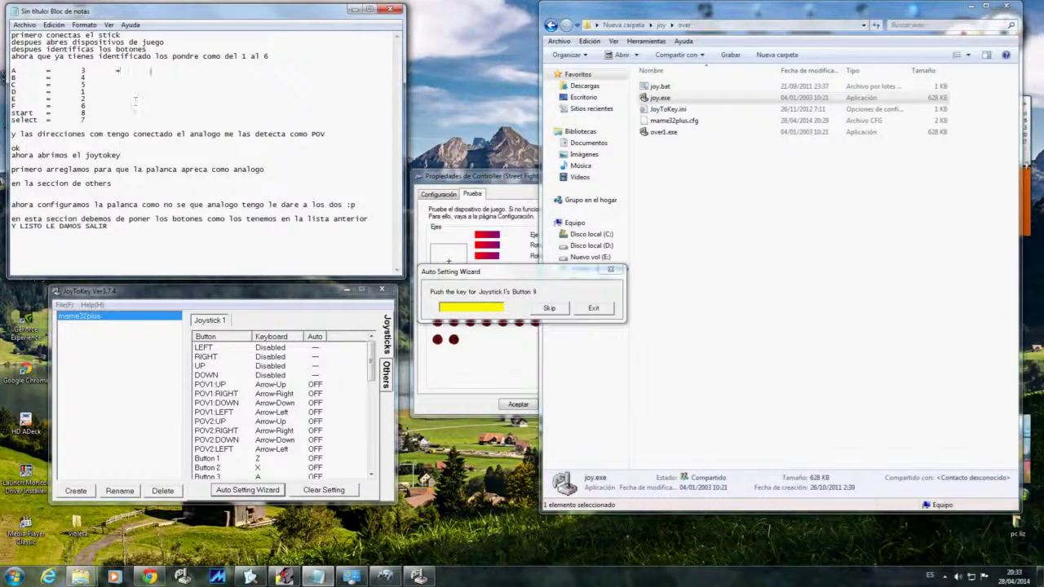
key("Down")
key("Tab")
type("=")
key("Down")
key("Tab")
type("=")
key("Down")
key("Tab")
type("=")
key("Down")
key("Tab")
type("=")
key("Down")
key("Tab")
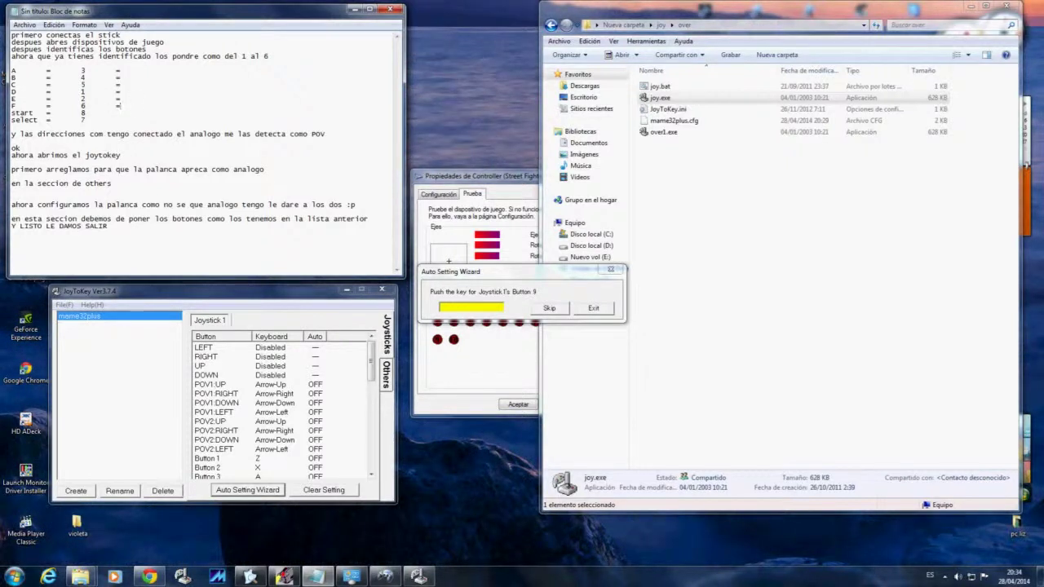
Add the second equals sign to the start and select rows.
key("Down")
key("Tab")
type("=")
key("Down")
key("Tab")
type("=")
Insert a heading row above the button list with the column titles TECLADO, JOYSTICK and MAME.
key("Up")
key("Up")
key("Up")
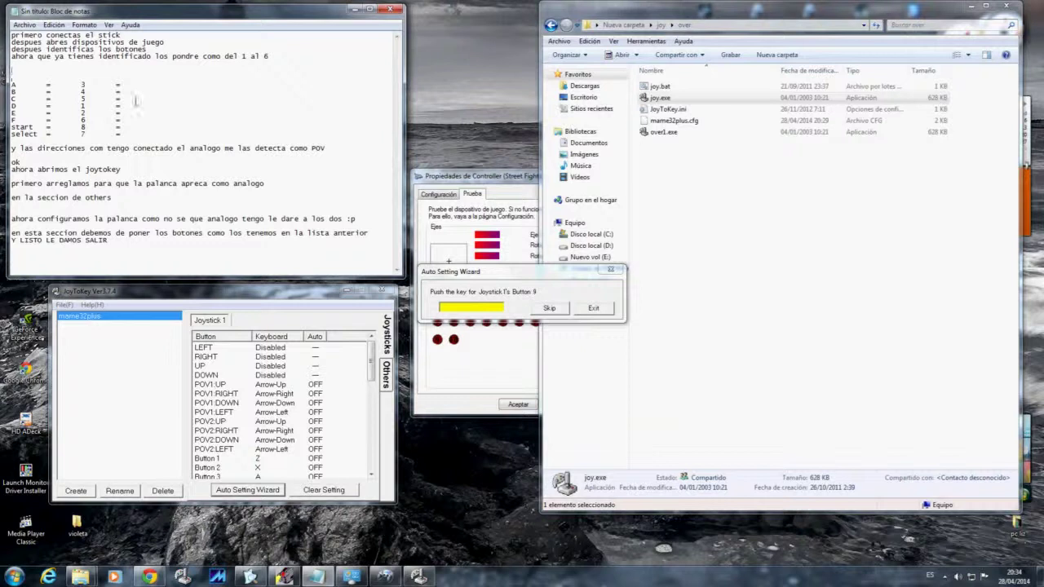
type("TECLADO")
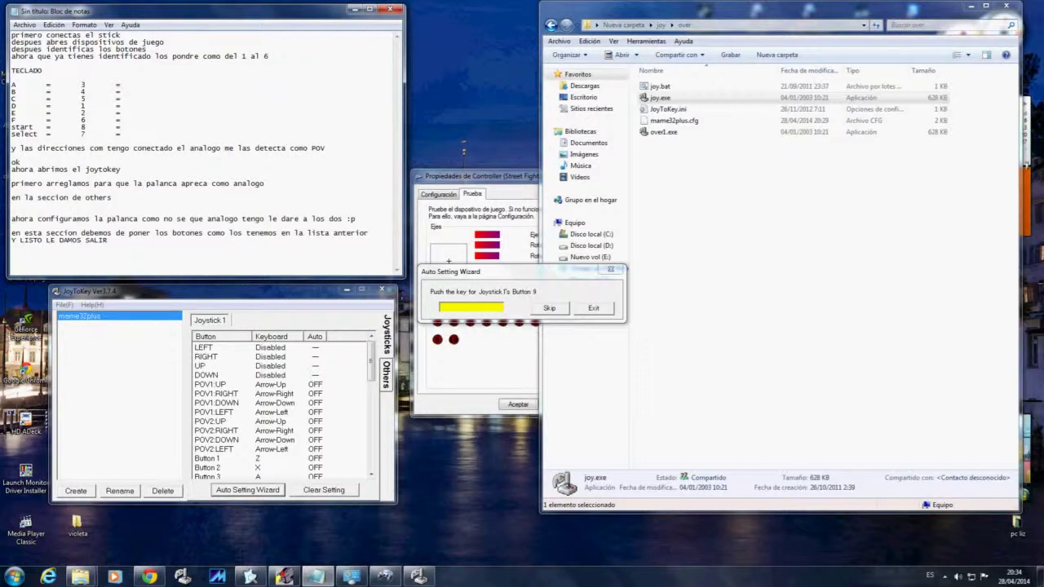
key("BackSpace")
key("BackSpace")
type("JOYSTICK")
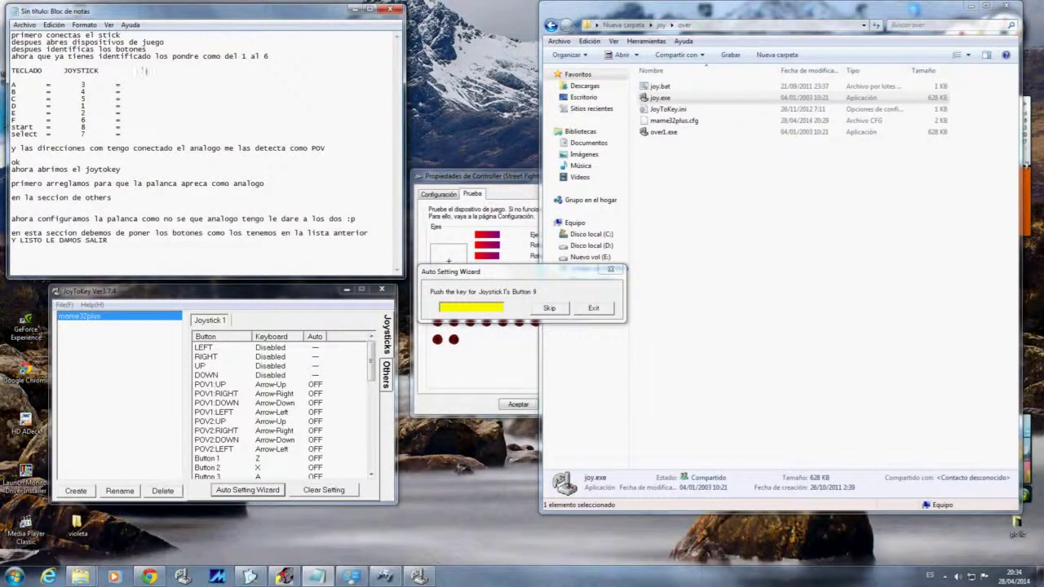
type("MAME")
Fill the MAME column with A, S and D for rows A, B and C.
key("Down")
key("Tab")
type("a")
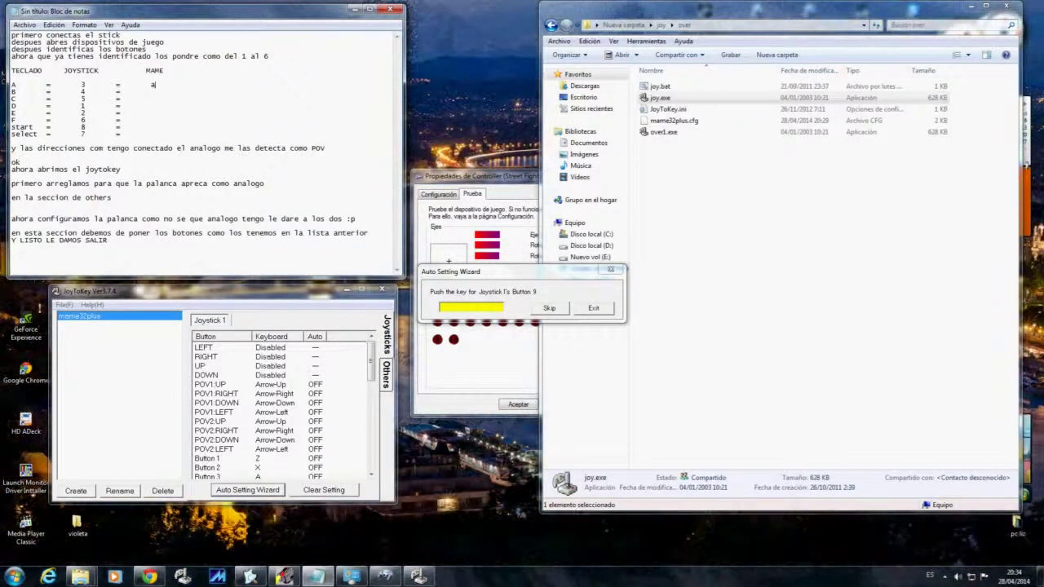
key("BackSpace")
type("A")
key("Down")
key("Tab")
type("S")
key("Down")
key("Tab")
type("D")
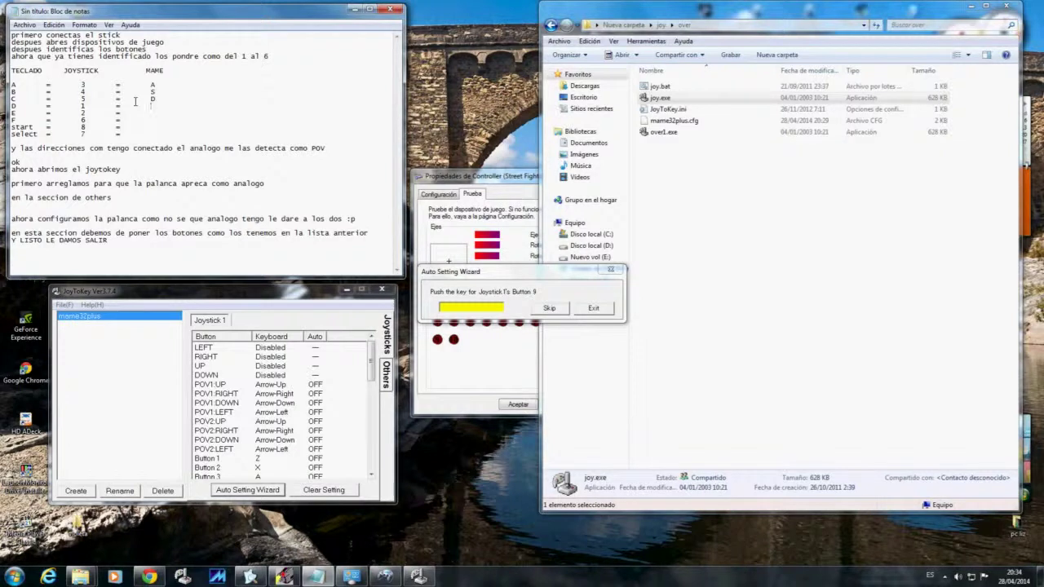
Fill the MAME column with Z, X and C for rows D, E and F, 1 for start and 5 for select.
type("Z")
key("Down")
type("X")
key("Down")
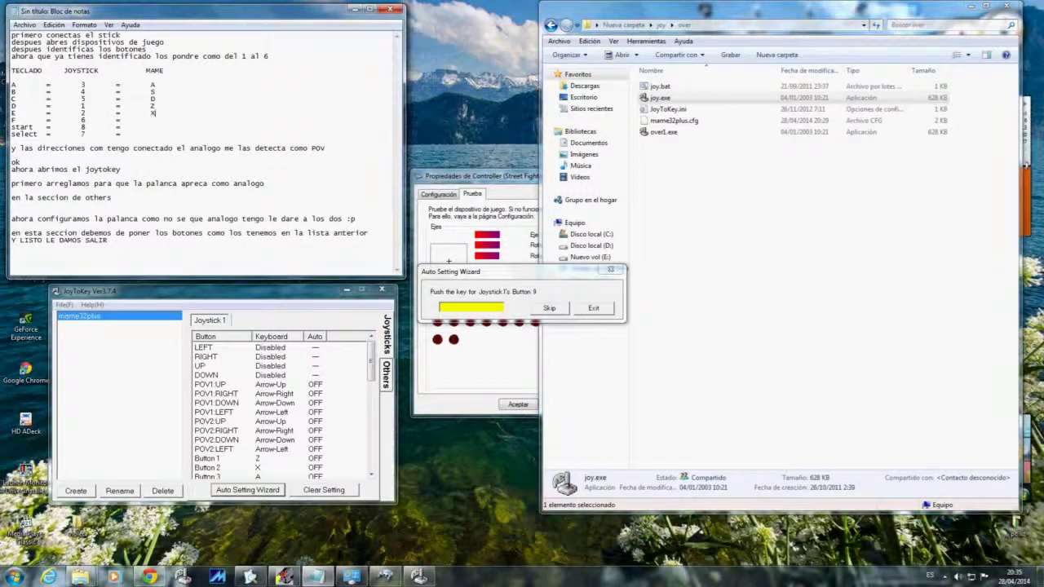
type("C")
key("Down")
type("1")
key("Down")
key("Tab")
type("5")
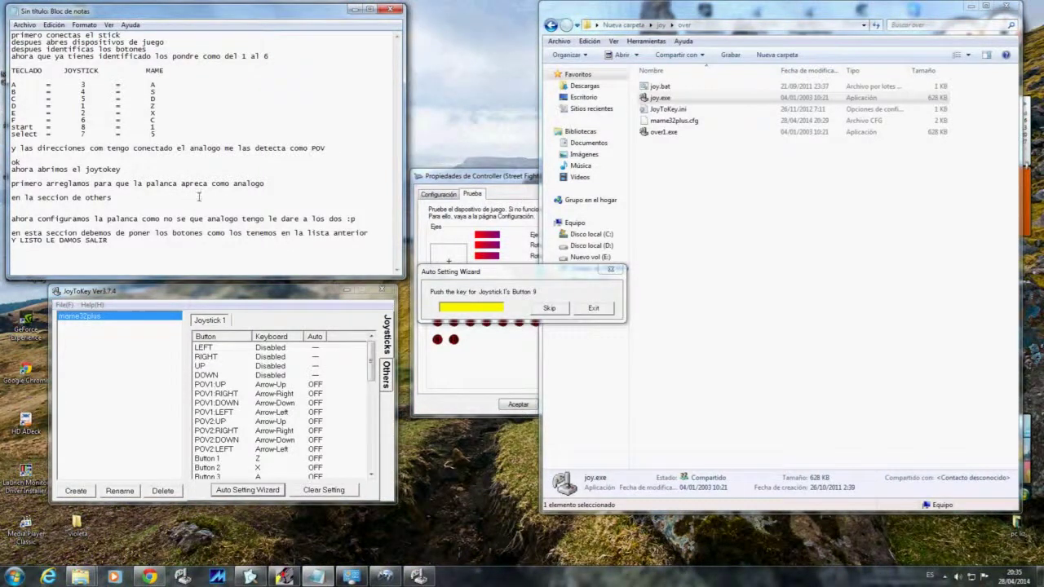
Add the line "ASI ES COMO DEBEN DE QUEDAR" below a blank line at the end of the note.
left_click(316, 259)
key("Return")
type("ASI ES COMO DEBEN DE QUEDAR ")
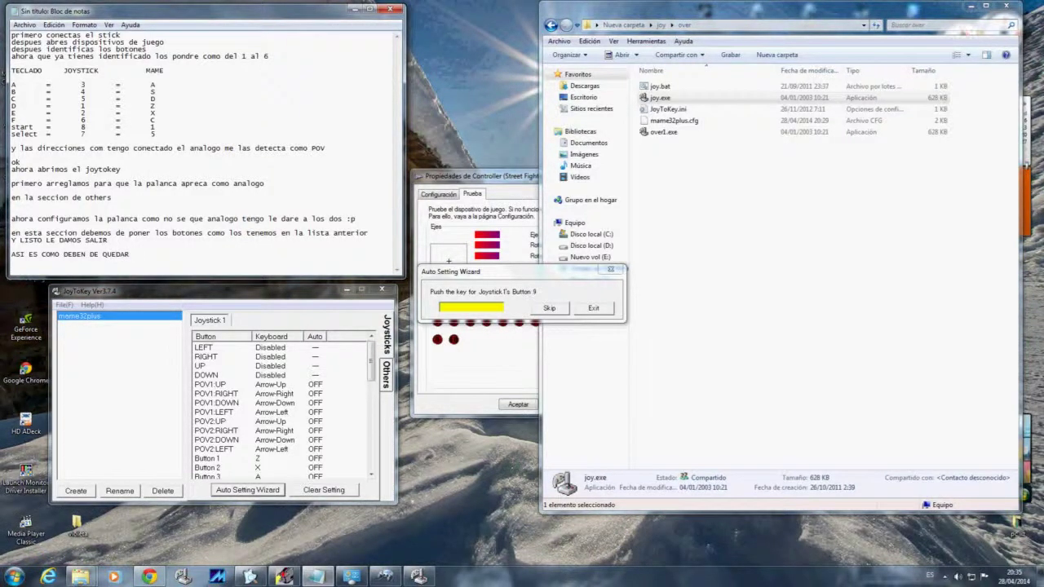
Append "AHORA CERRAMOS LA CONFIGURACION" to the note's last line and exit the Auto Setting Wizard.
type("AHORA CERRAMOS")
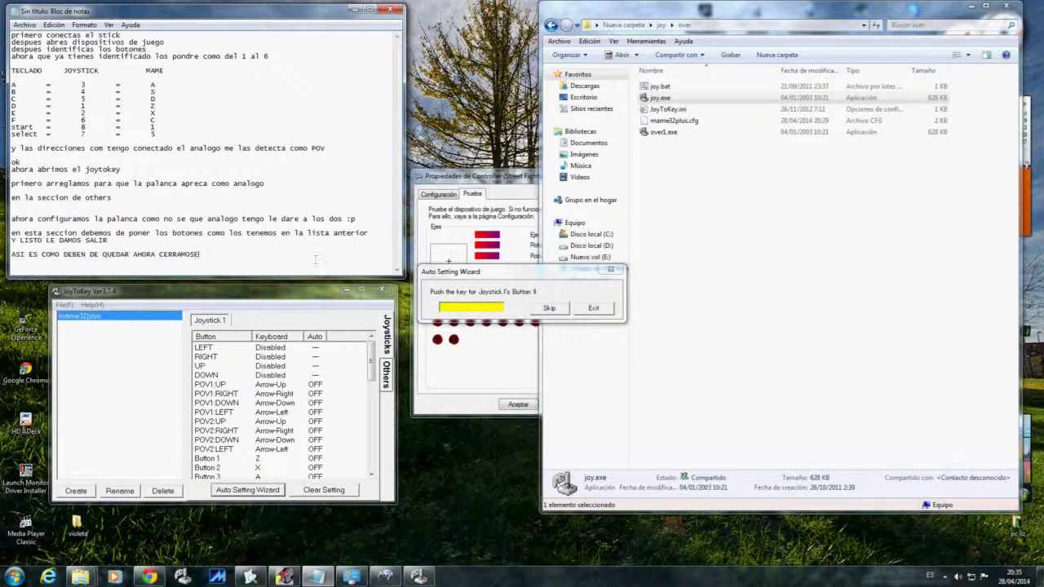
key("BackSpace")
type("S LA CONFIGURACION")
left_click(591, 308)
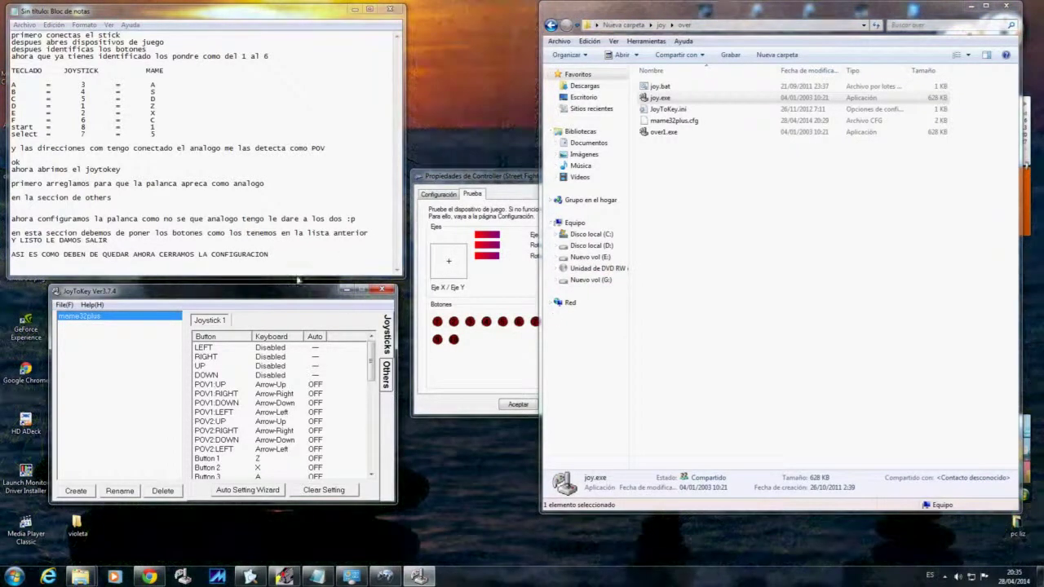
Continue the note with "EL JOY SOLO LO MINIMIZAMOS" and "Y LISTO" on a new line, and minimize JoyToKey.
left_click(291, 258)
type("EL")
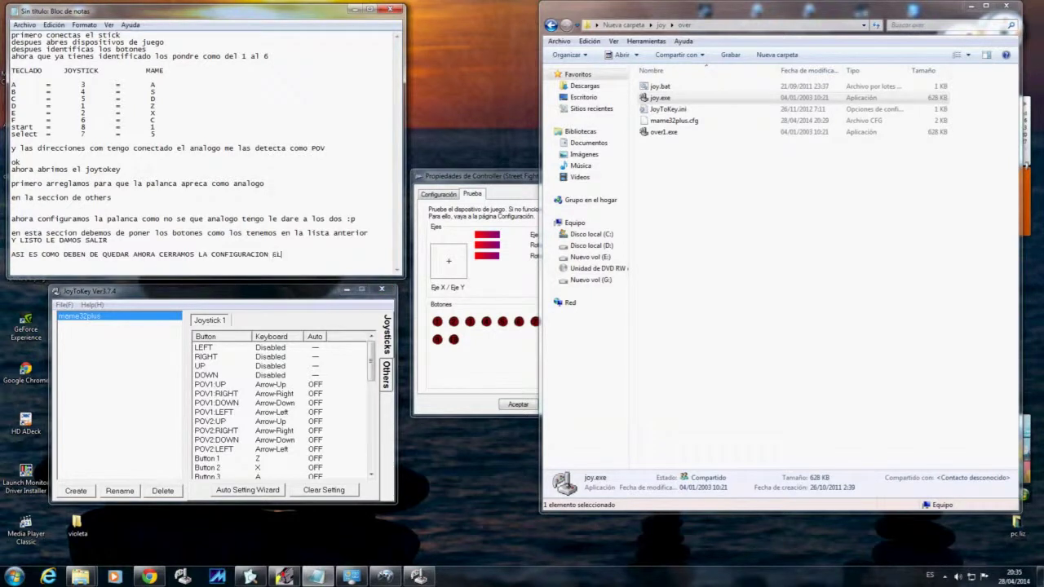
type(" JOY SOLO LO MINIMIZAMOS")
key("Return")
type("Y LISTO")
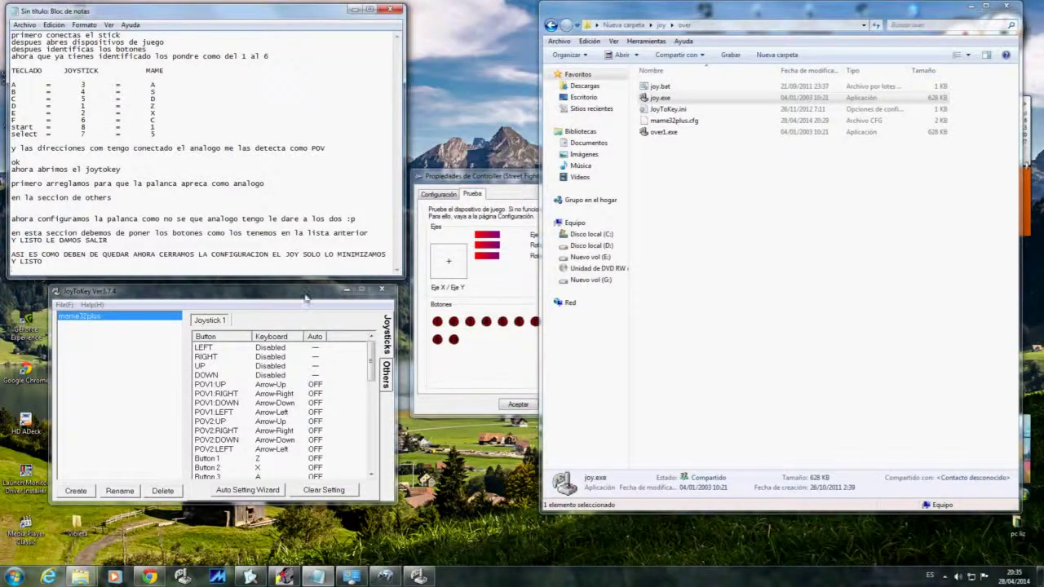
left_click(345, 289)
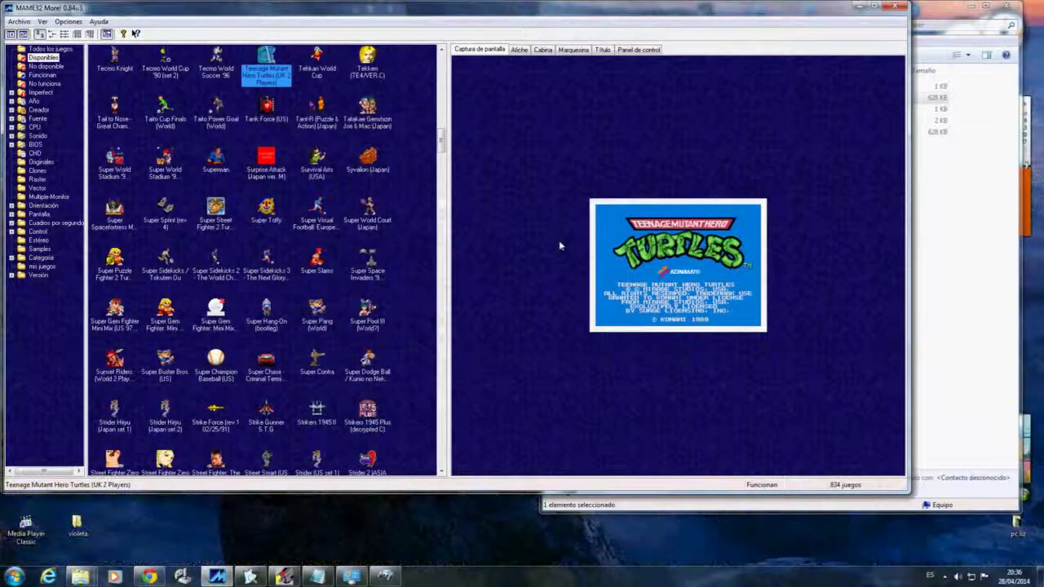
Try the direction controls in MAME32's game list, ending on Surprise Attack (Japan ver. M).
key("Down")
key("Right")
key("Left")
key("Left")
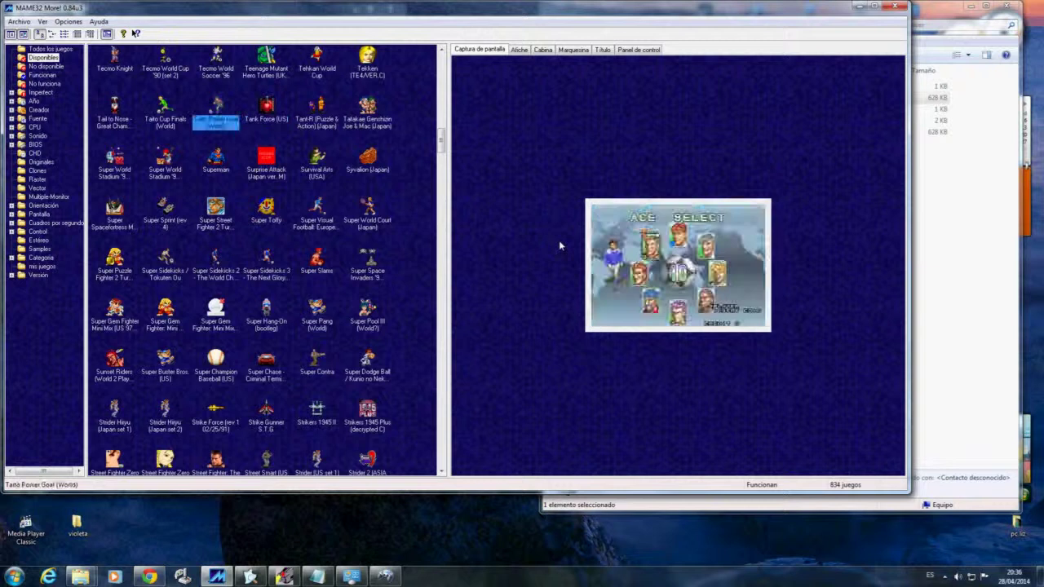
key("Down")
key("Right")
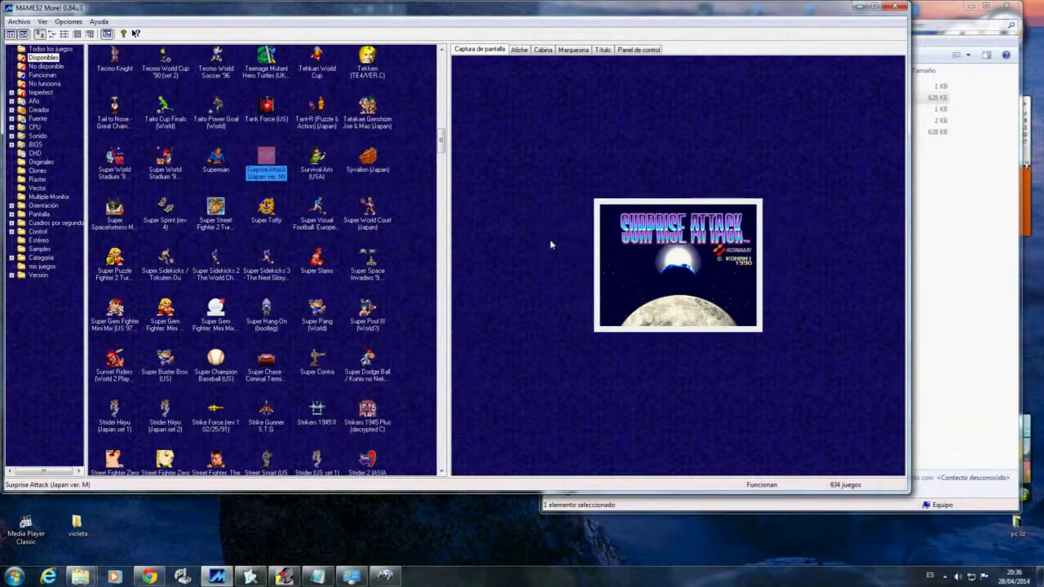
Narrow the MAME32 window to a little over half the screen width and widen its game list to six columns.
key("alt+Tab")
key("alt+Tab")
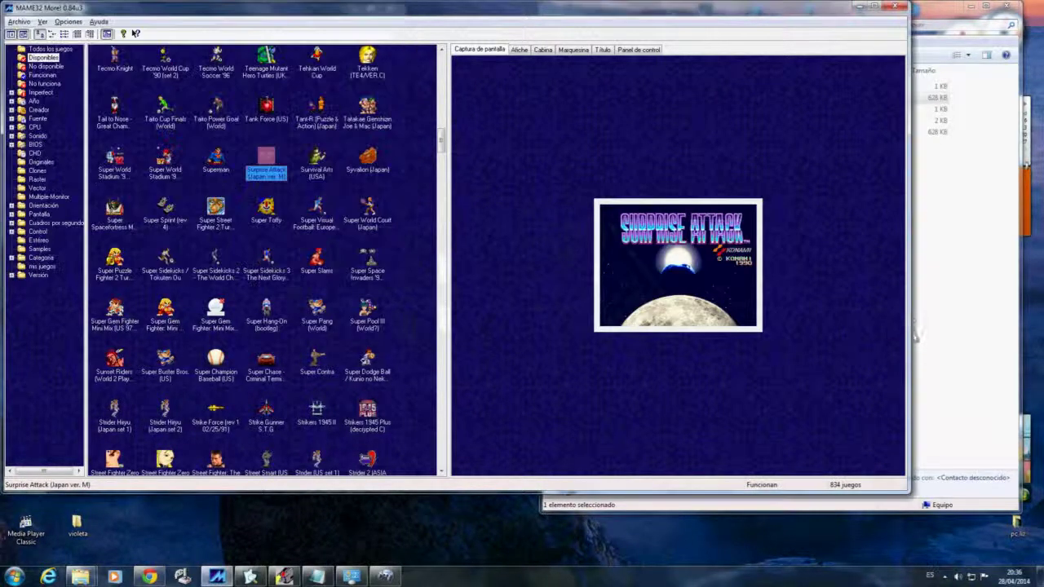
left_click_drag(908, 334, 577, 335)
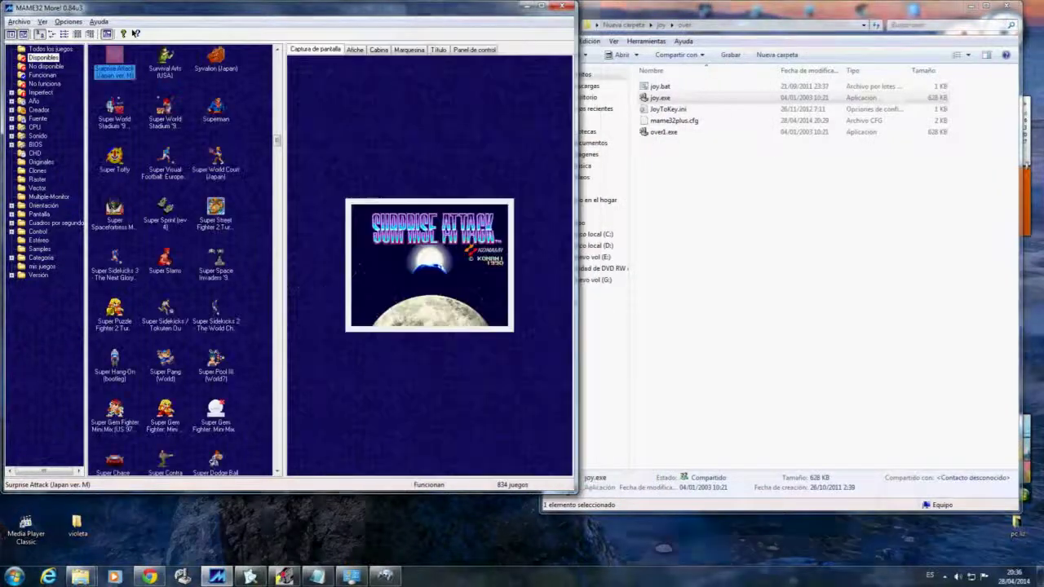
left_click(287, 280)
left_click_drag(286, 277, 437, 283)
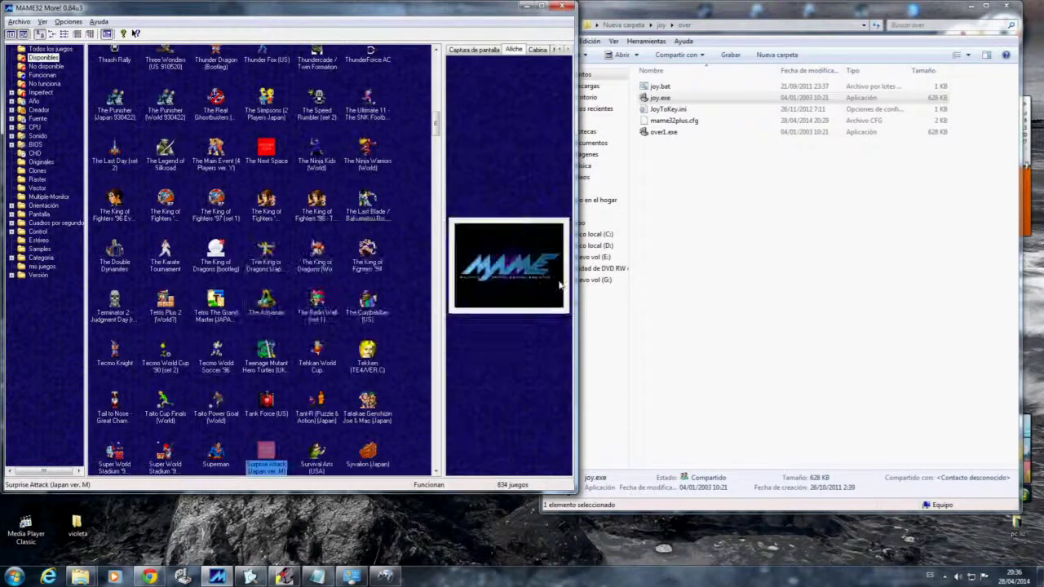
Move the note beside the MAME32 window and add the line "AQUI TE DAZ CUENTA DE QUE YA LO MANEJO CON EL JOYSTICK".
key("alt+Tab")
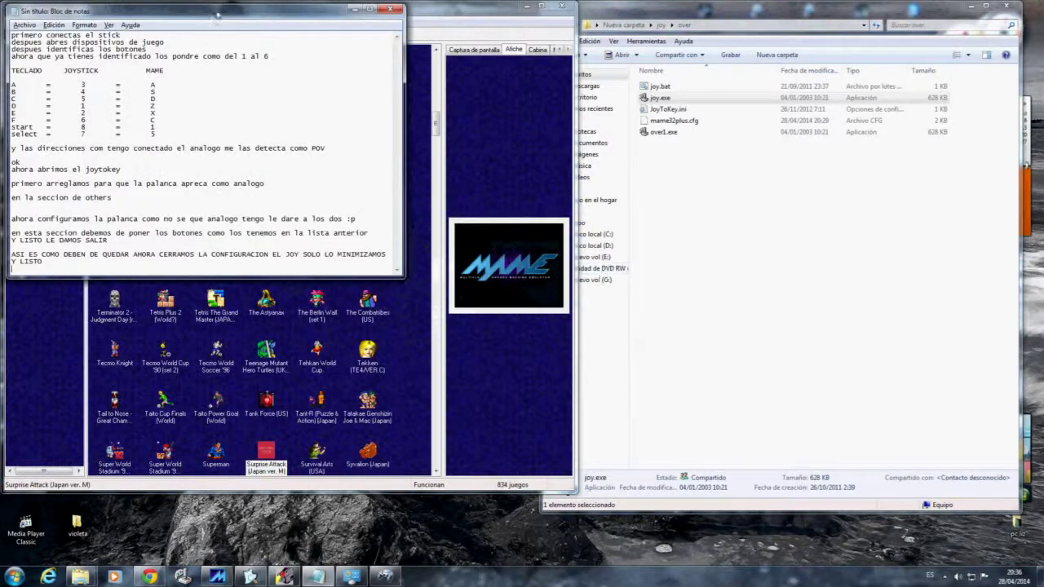
left_click_drag(217, 15, 849, 23)
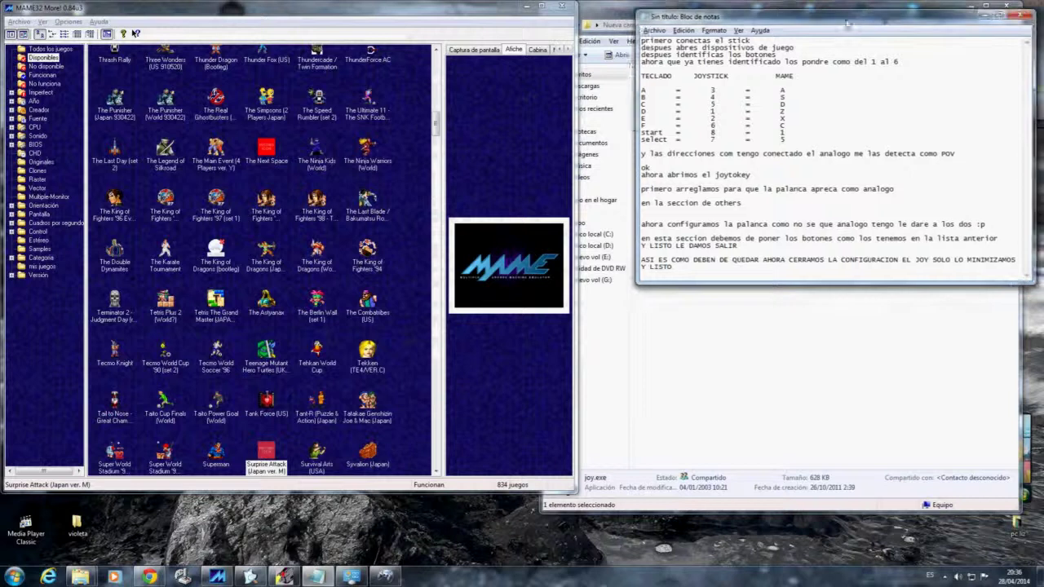
key("Return")
key("Return")
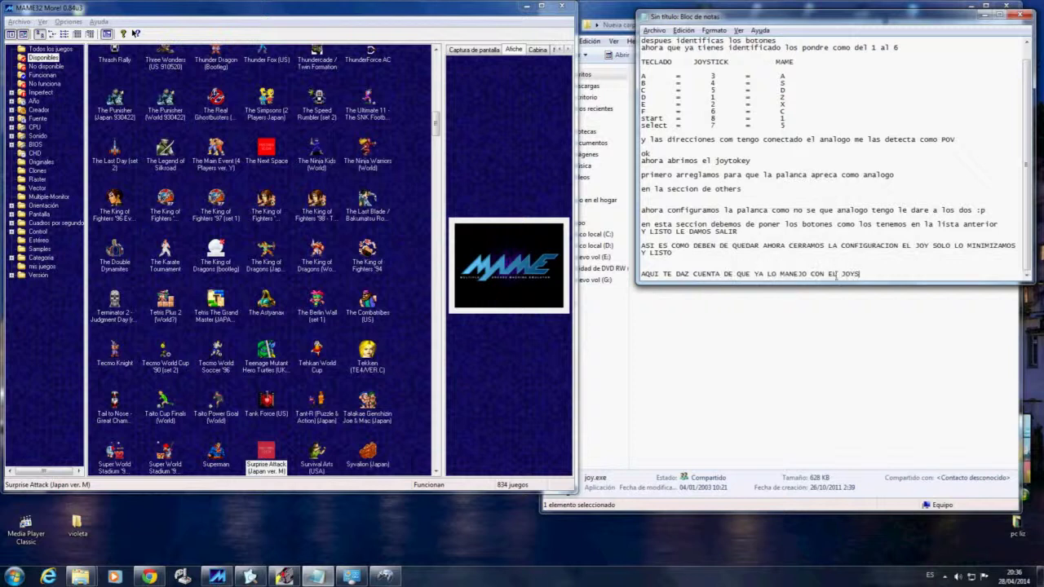
type("TICK")
Switch to MAME32 and test all four directions by moving the selection around the game list, ending on Tank Force (US).
key("alt+Tab")
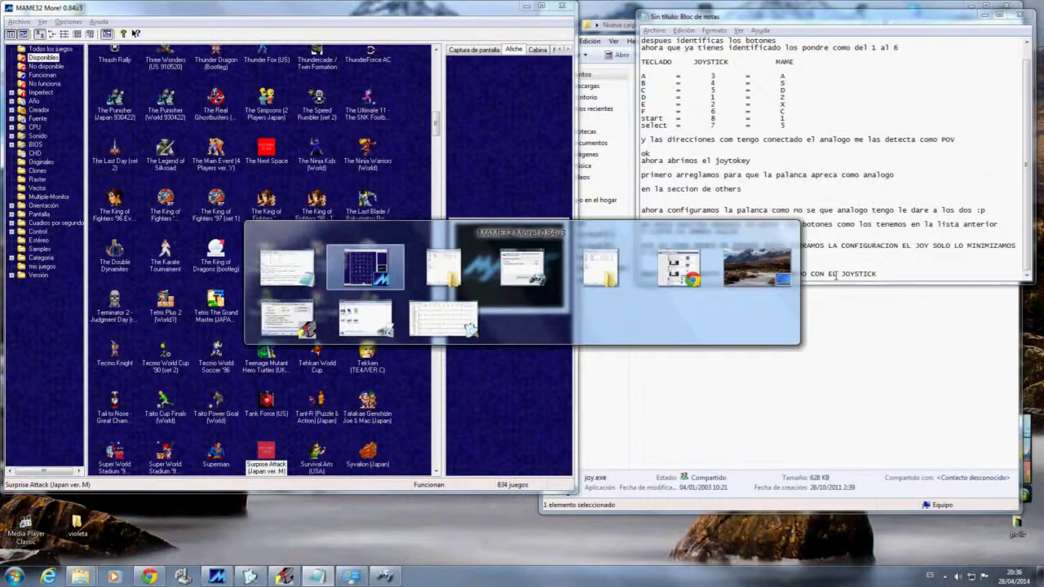
key("Down")
key("Down")
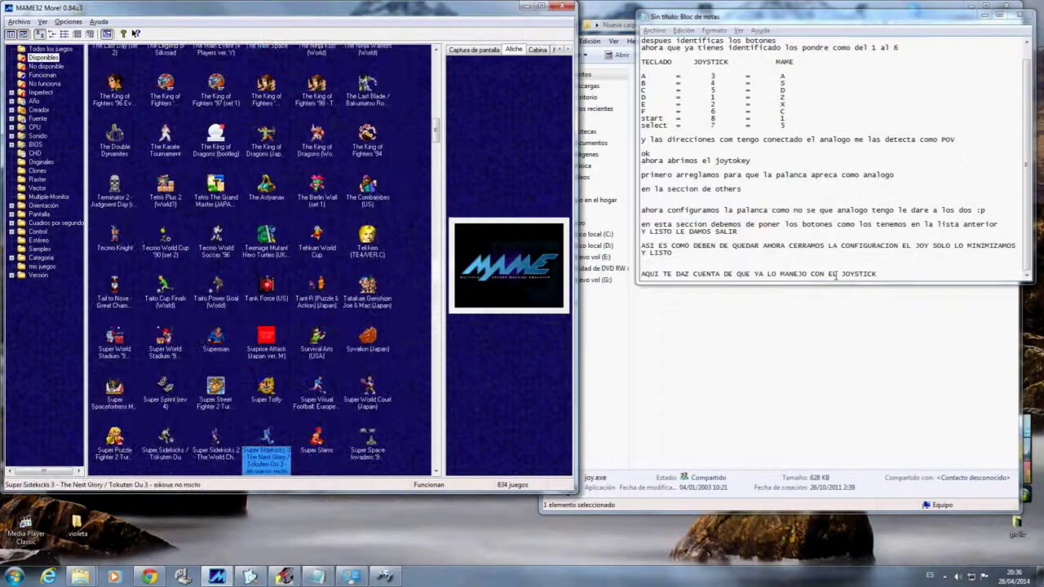
key("Up")
key("Up")
key("Up")
key("Up")
key("Up")
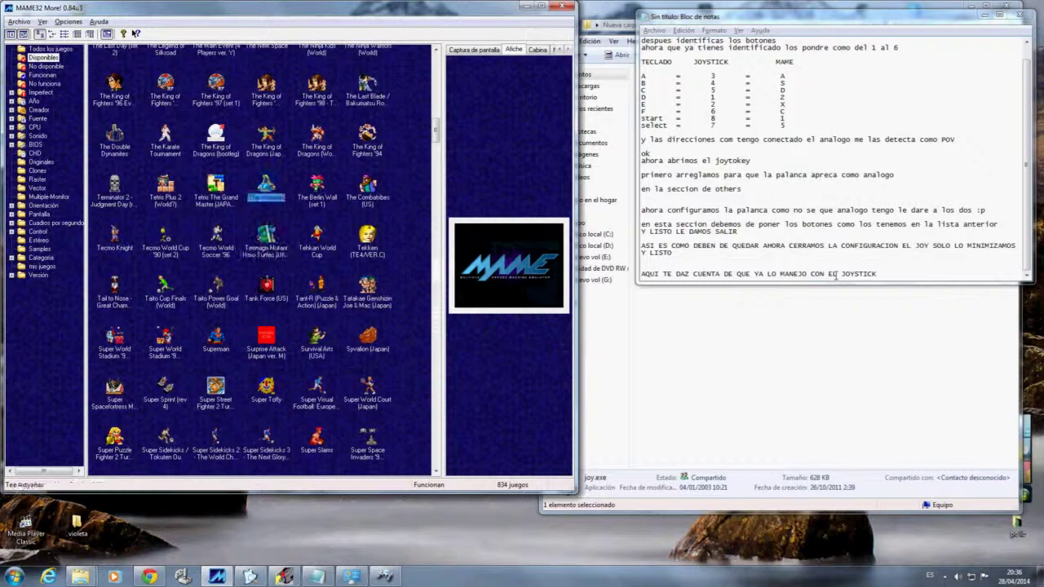
key("Left")
key("Right")
key("Up")
key("Left")
key("Right")
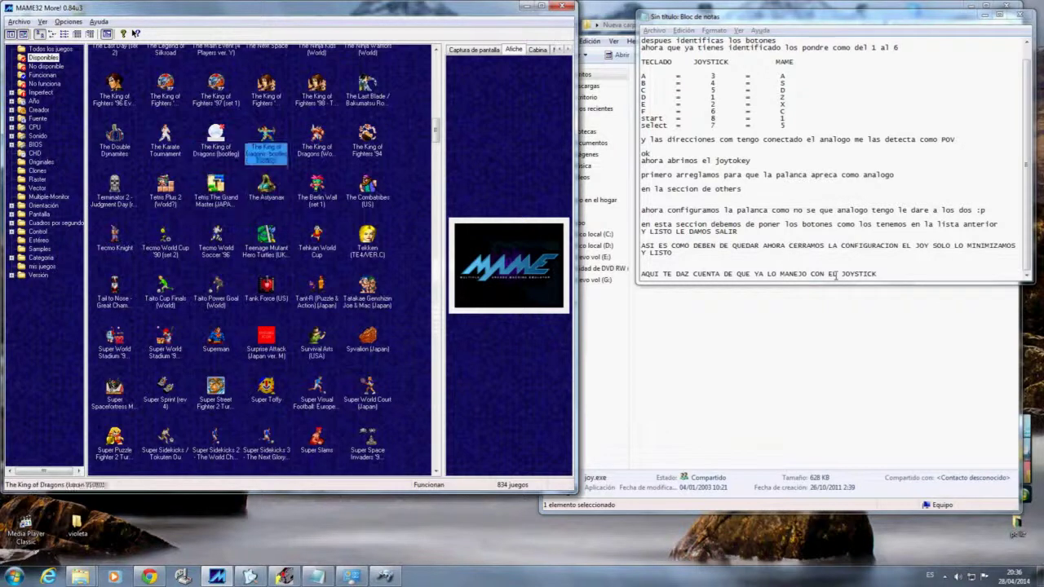
key("Down")
key("Left")
key("Right")
key("Up")
key("Down")
key("Down")
key("Down")
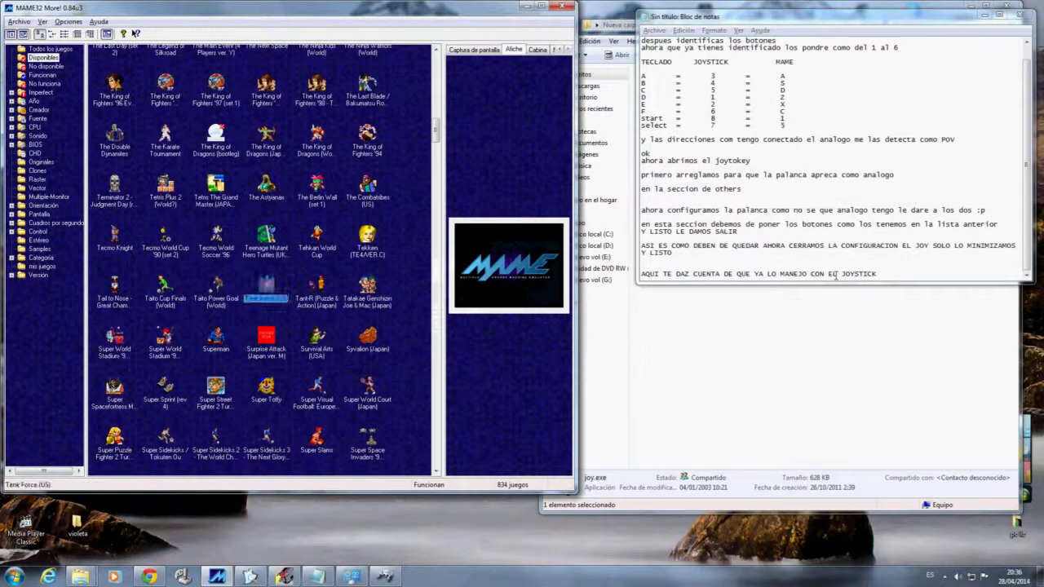
Test continuous downward movement through the game list until Stoneage is selected.
key("Down")
key("Down")
key("Down")
key("Down")
key("Down")
key("Down")
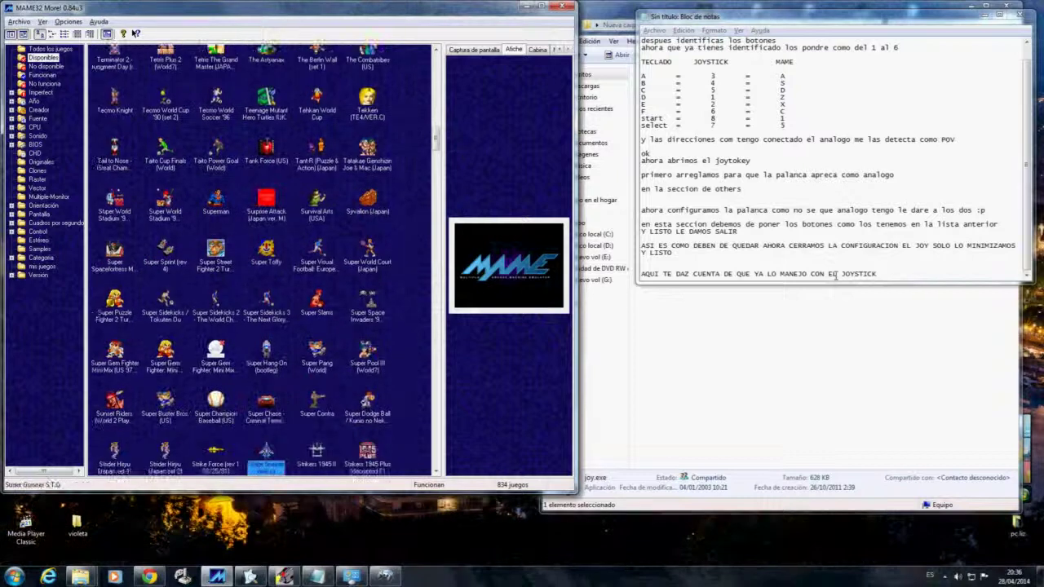
key("Down")
key("Down")
key("Down")
key("Down")
key("Down")
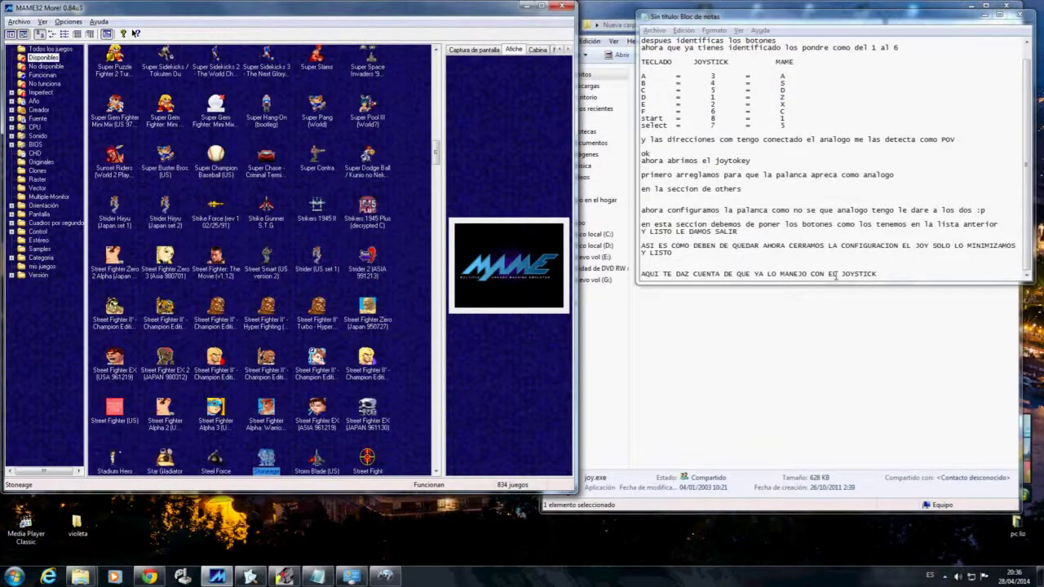
Move the selection up and across to Street Fighter II' - Champion Edition (US 920513).
key("Up")
key("Up")
key("Up")
key("Left")
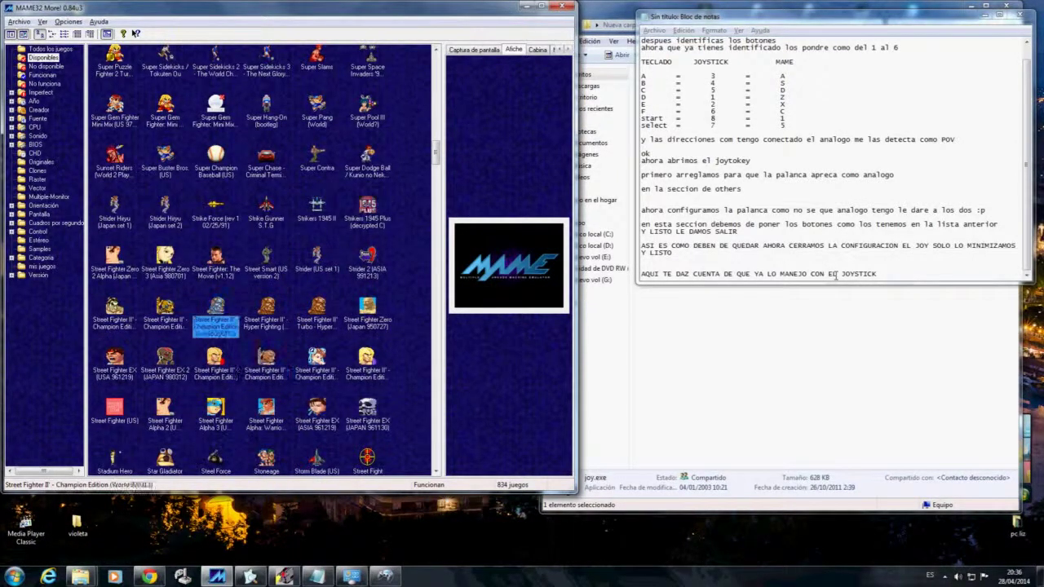
key("Left")
key("Left")
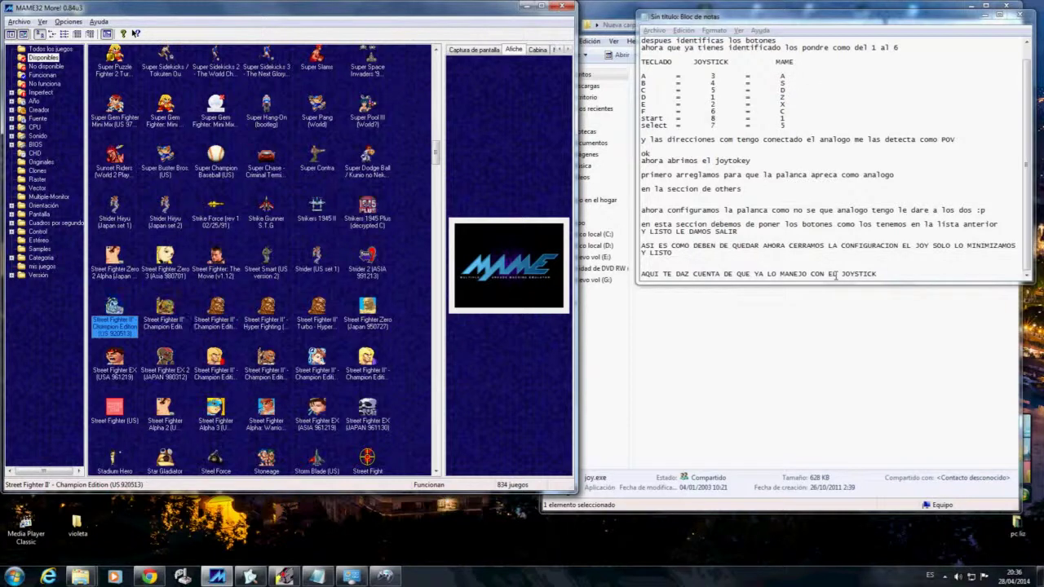
Test sideways movement across the Street Fighter rows and select Street Fighter Alpha 2 (US 960306).
key("Down")
key("Right")
key("Right")
key("Right")
key("Right")
key("Right")
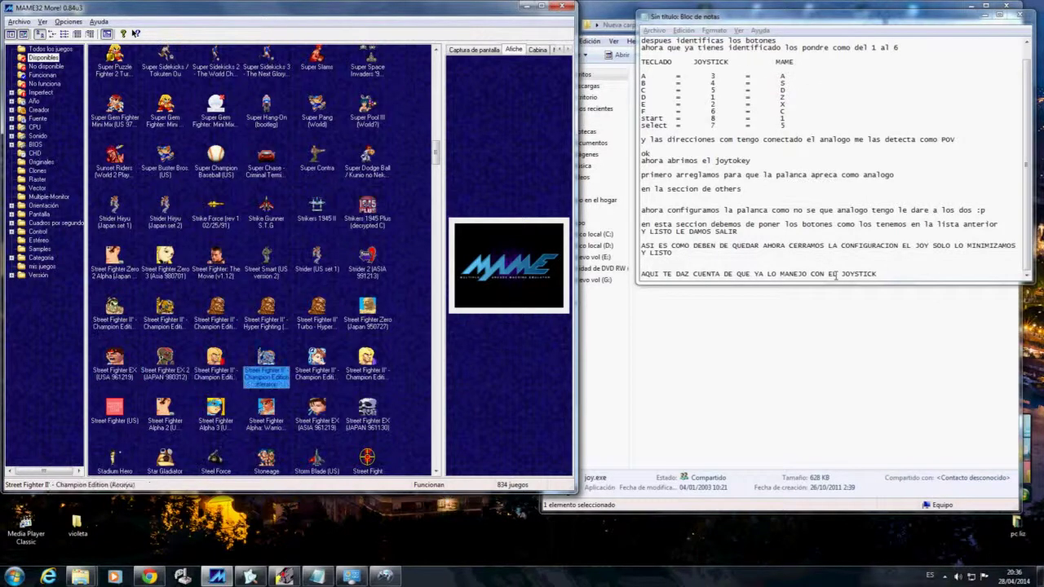
key("Left")
key("Left")
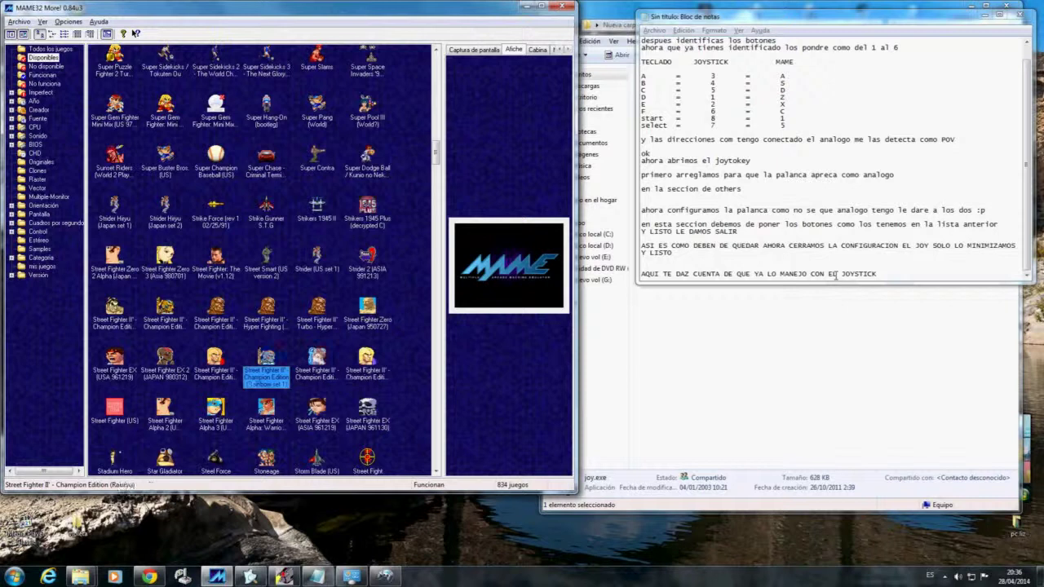
key("Left")
key("Left")
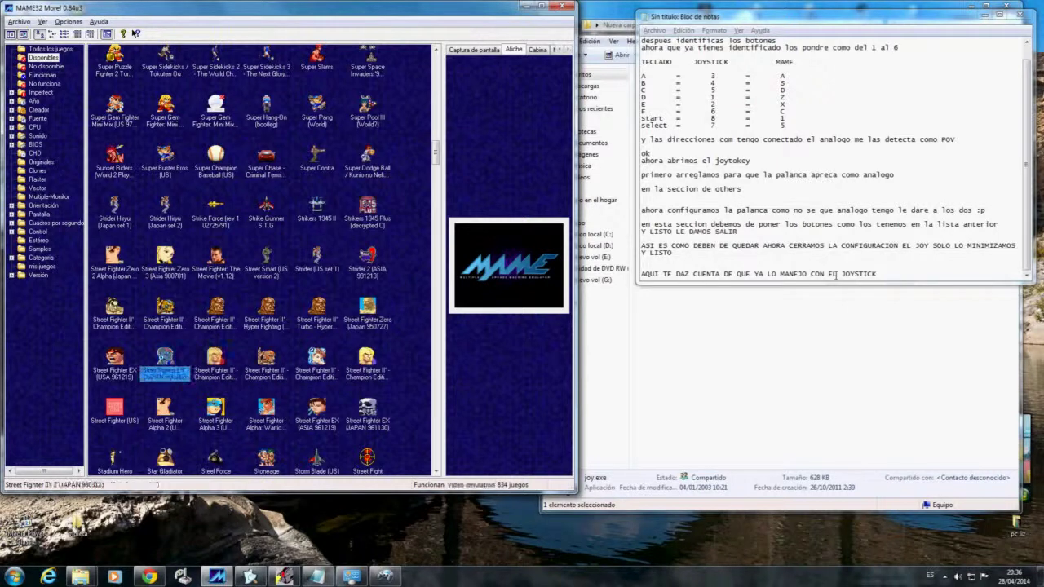
key("Left")
key("Down")
key("Right")
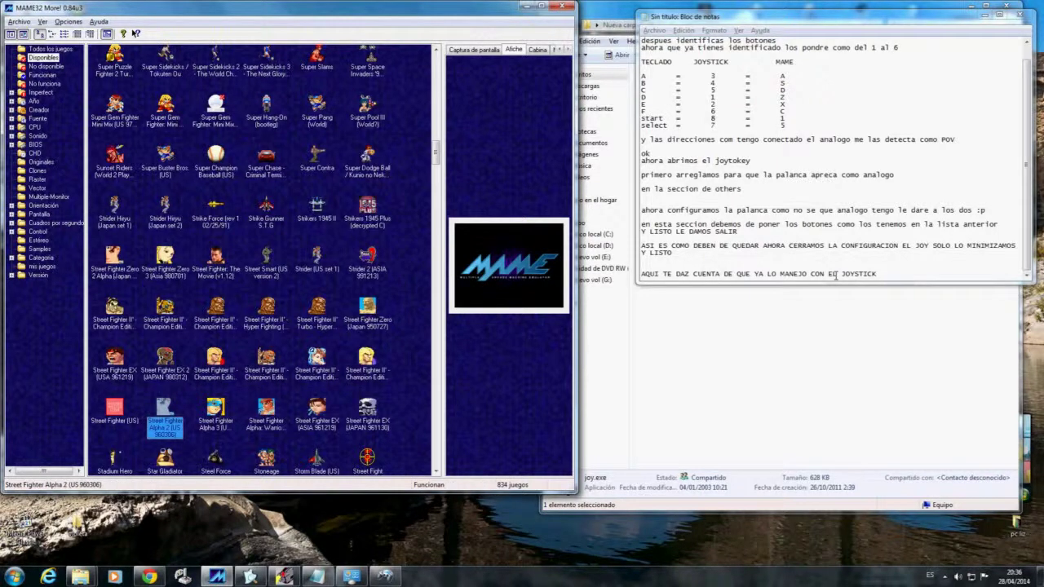
Move the selection up the game list to Super Street Fighter 2 Turbo (World 940223).
key("Right")
key("Up")
key("Up")
key("Up")
key("Up")
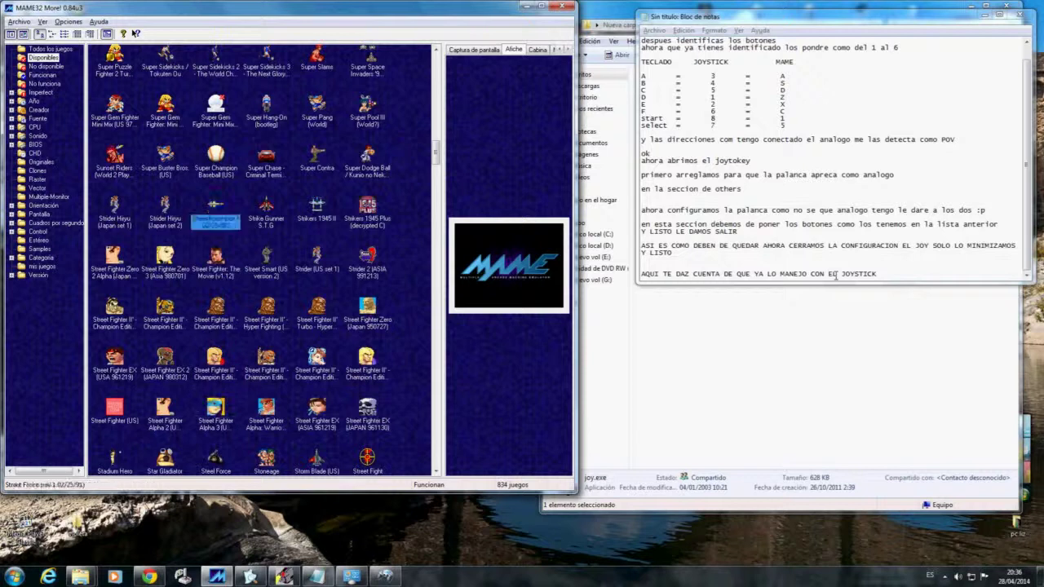
key("Up")
key("Up")
key("Up")
key("Up")
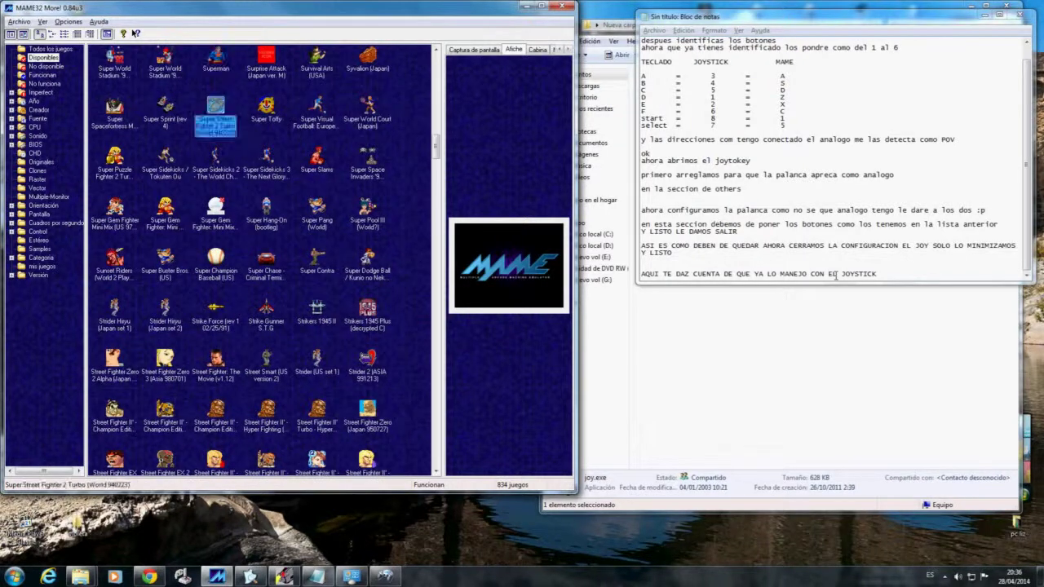
Test left and right movement along the row of Super Puzzle Fighter 2 Turbo and the Super Sidekicks games.
key("Down")
key("Left")
key("Left")
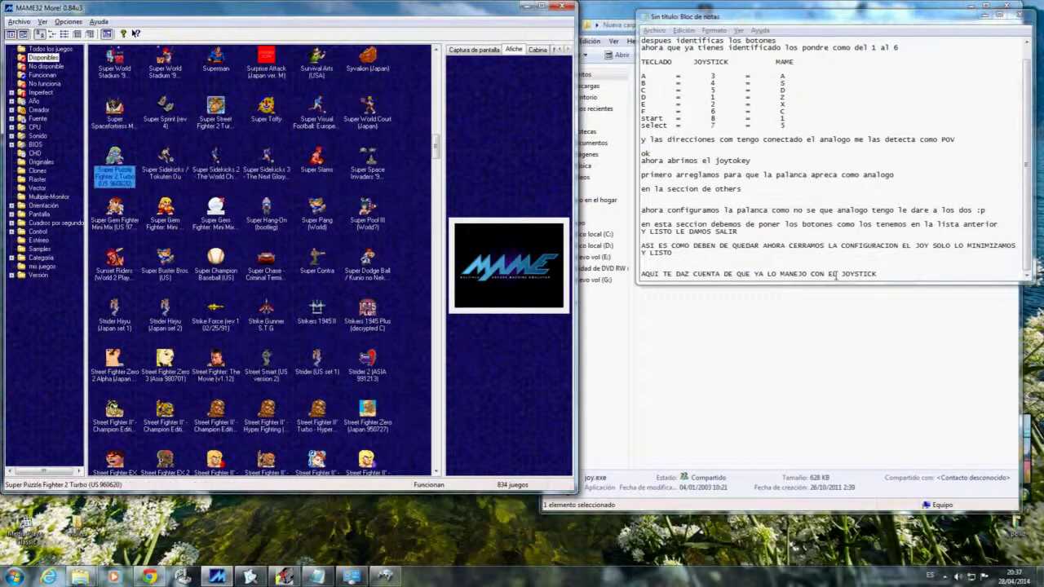
key("Right")
key("Right")
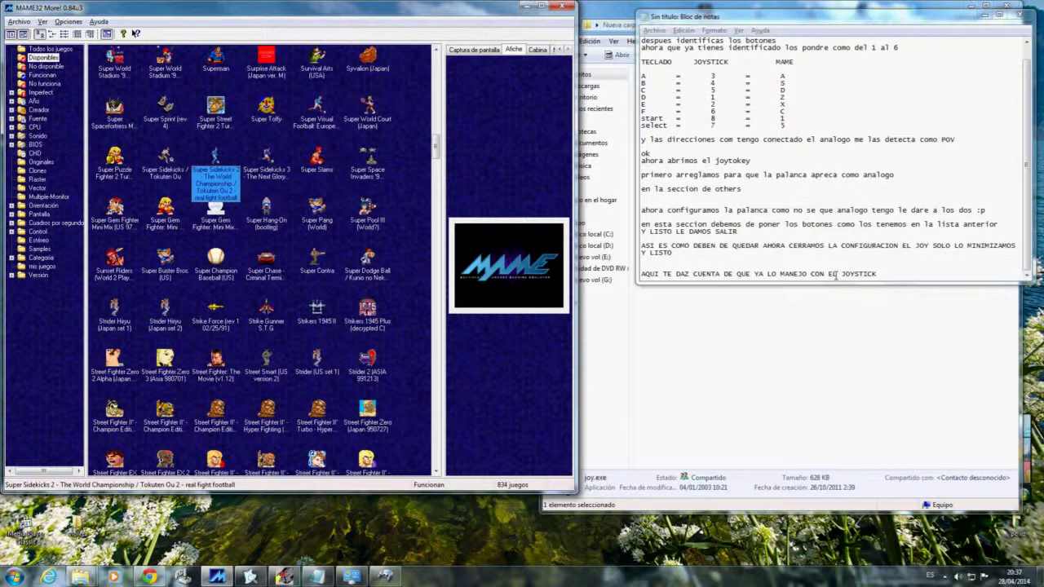
key("Left")
Test continuous upward movement through the game list as far as Welltris (Japan, 2 players).
key("Up")
key("Up")
key("Up")
key("Up")
key("Up")
key("Up")
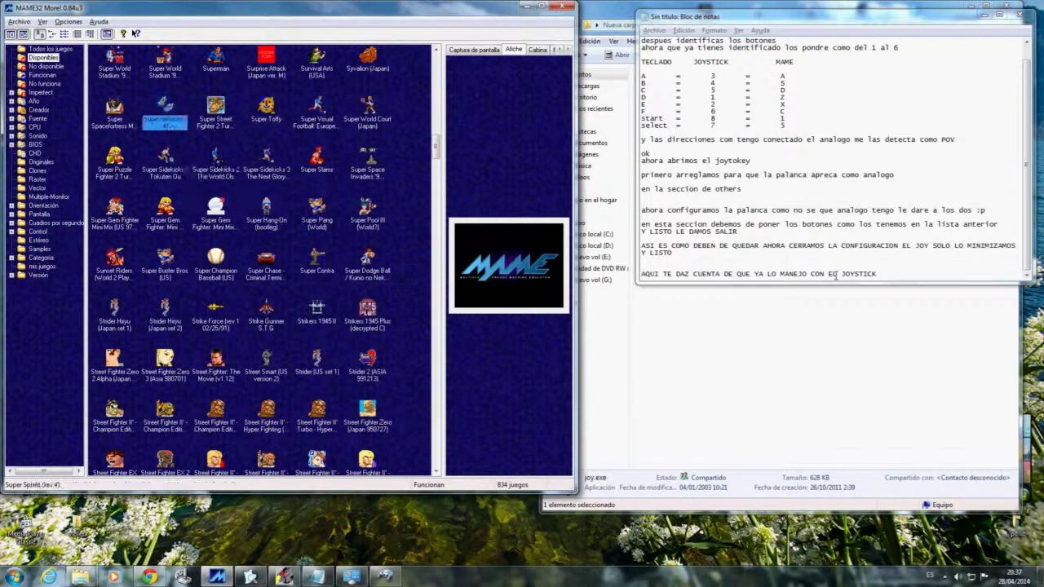
key("Up")
key("Up")
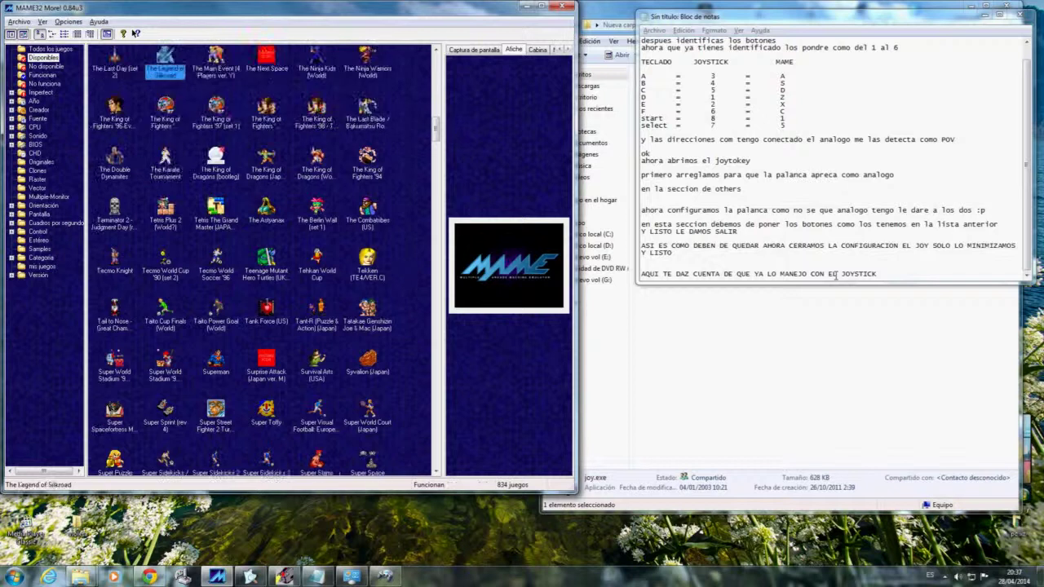
key("Up")
key("Up")
key("Up")
key("Up")
key("Up")
key("Up")
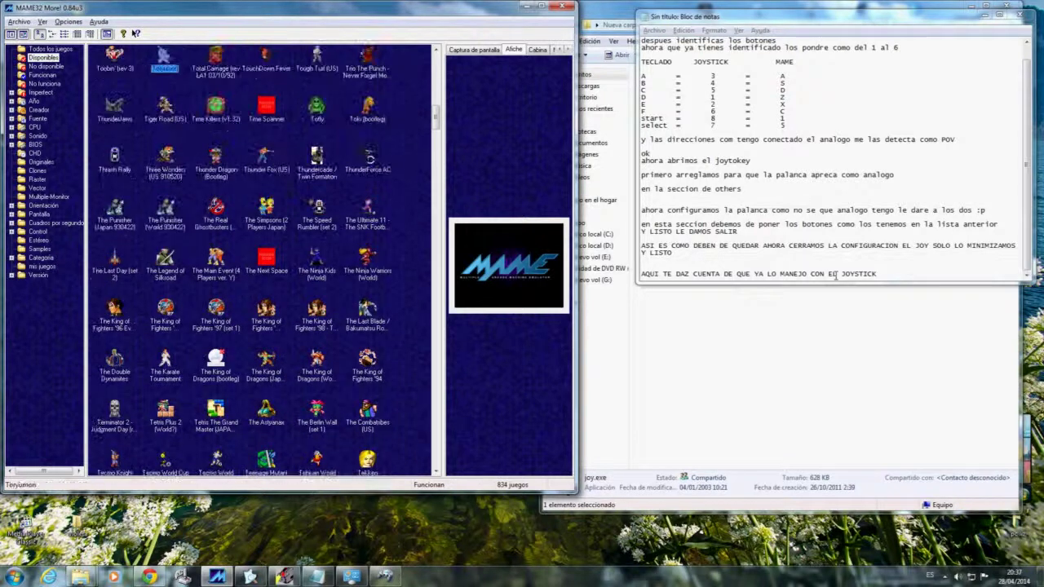
key("Up")
key("Up")
key("Up")
key("Up")
key("Up")
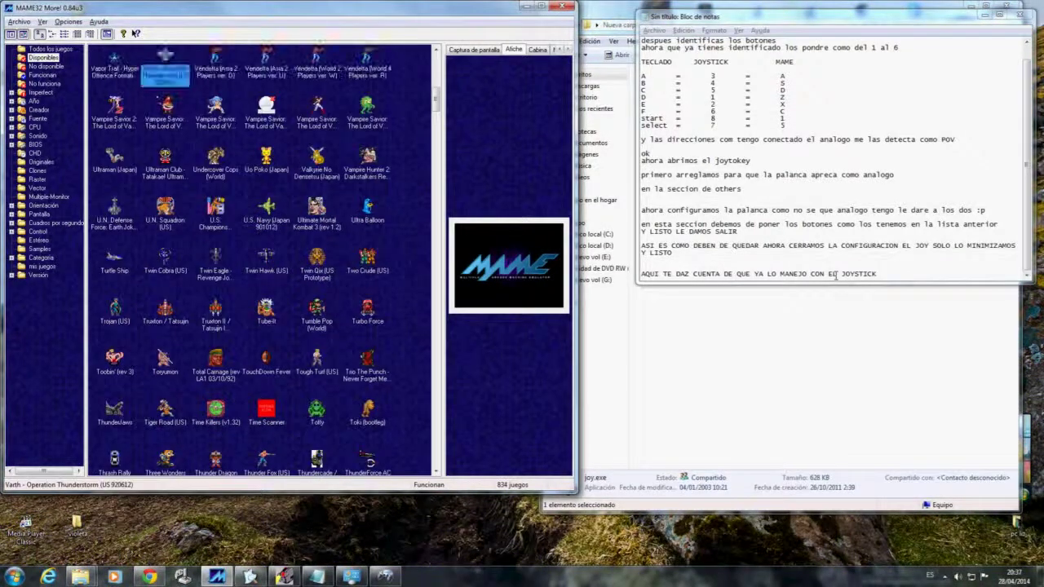
key("Up")
key("Up")
key("Up")
key("Up")
key("Up")
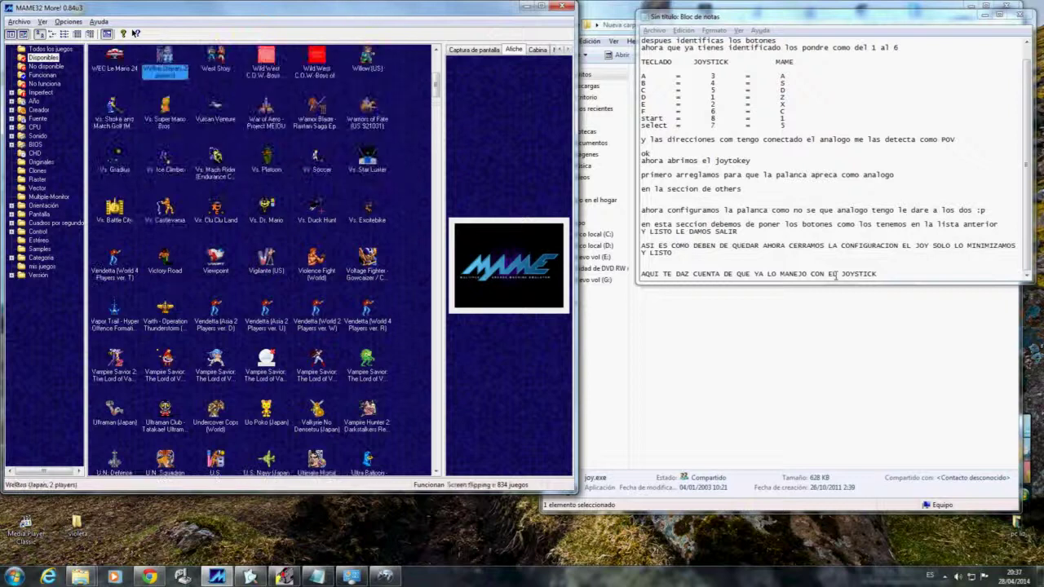
Move the game list selection up to WWF WrestleFest (US) to finish the upward movement test.
key("Up")
key("Up")
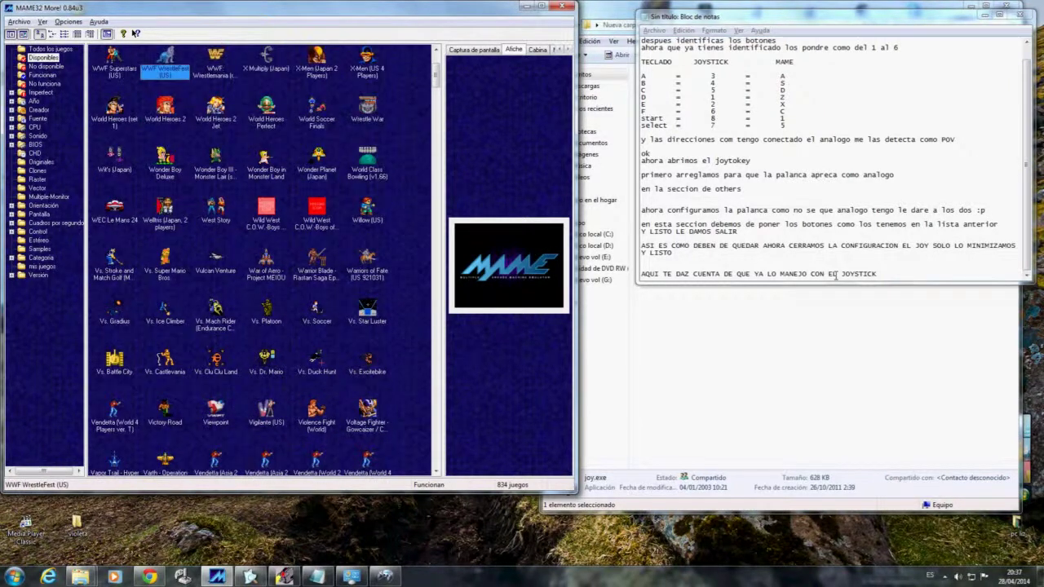
key("Return")
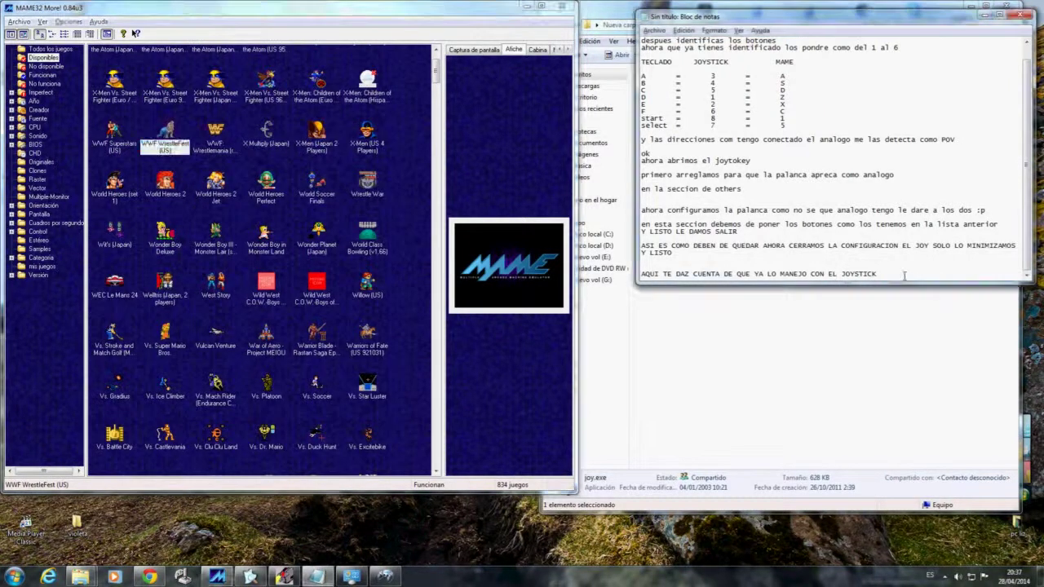
Add the line "PRIMERO PROBAREMOS CON UN JUEGO DE DOS BOTONES" at the end of the Notepad instructions.
left_click(904, 275)
key("Return")
type("PRIMERO PR")
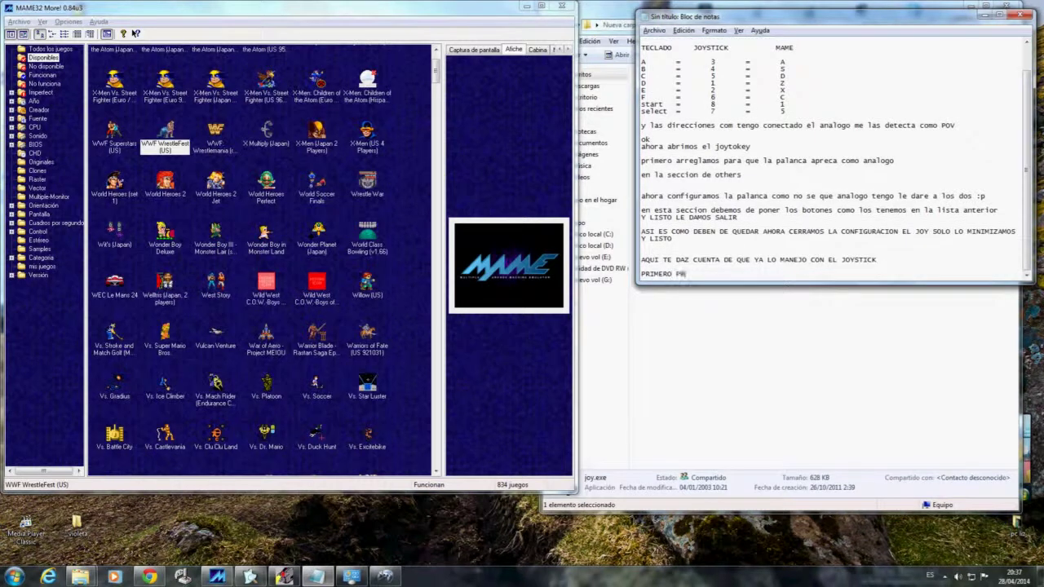
type("OBAREMOS CON UN JUEGO")
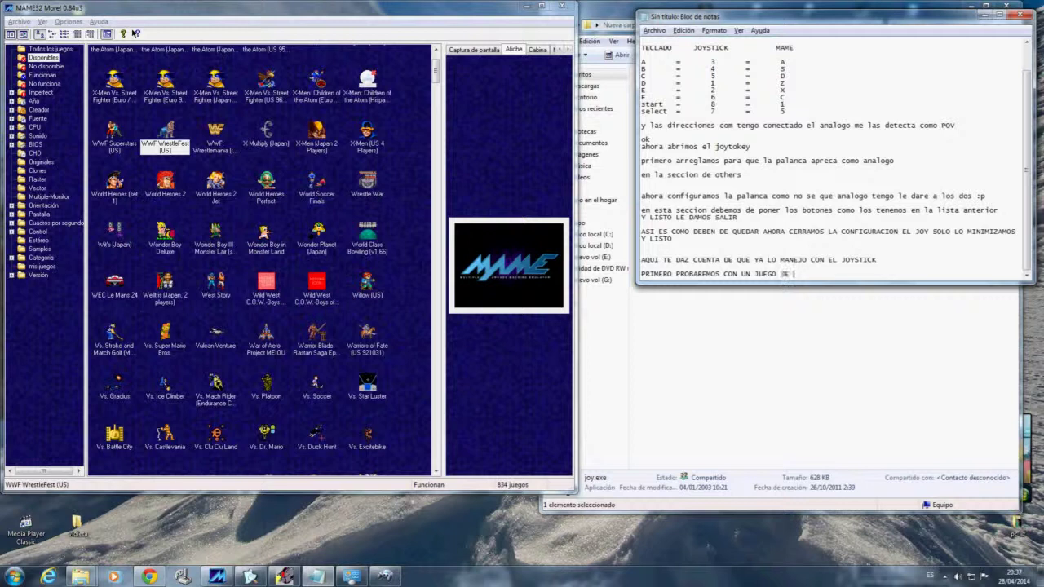
type(" DE DOS BOTONES")
key("Return")
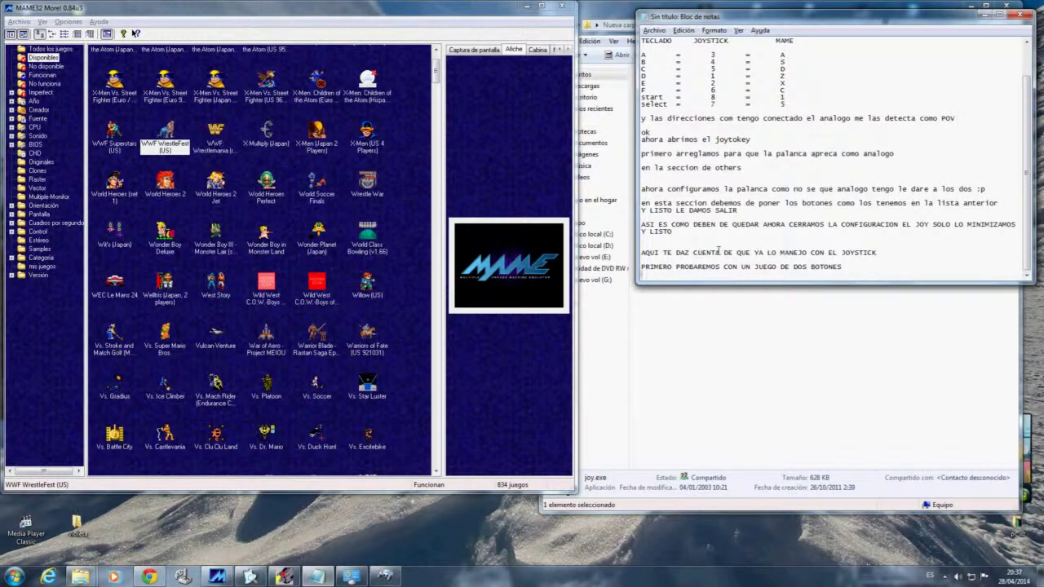
Return to MAME32 and move the selection down the game list to Valkyrie No Densetsu (Japan).
left_click(326, 169)
key("Down")
key("Down")
key("Right")
key("Right")
key("Right")
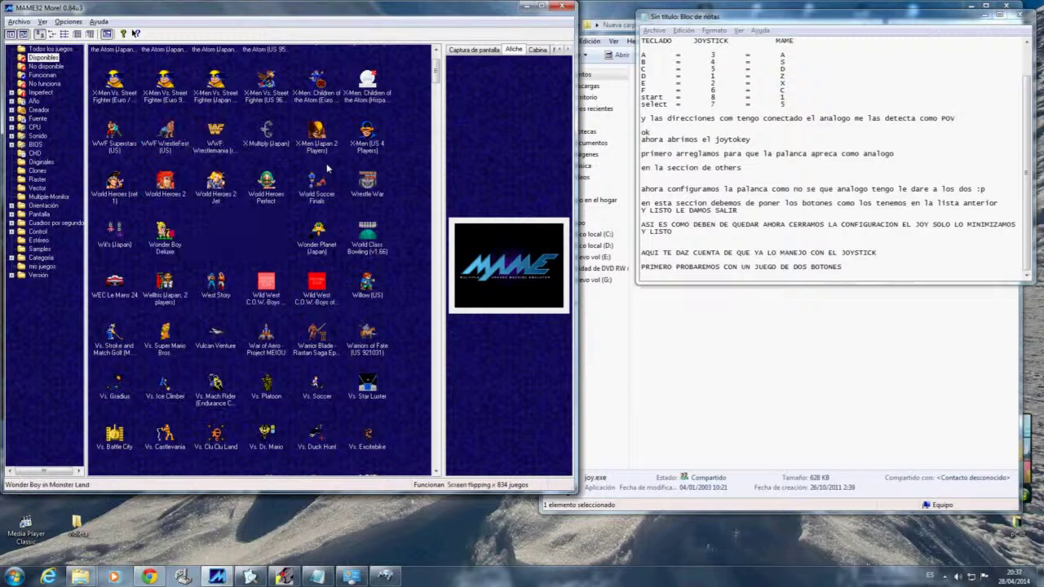
key("Down")
key("Down")
key("Down")
key("Down")
key("Down")
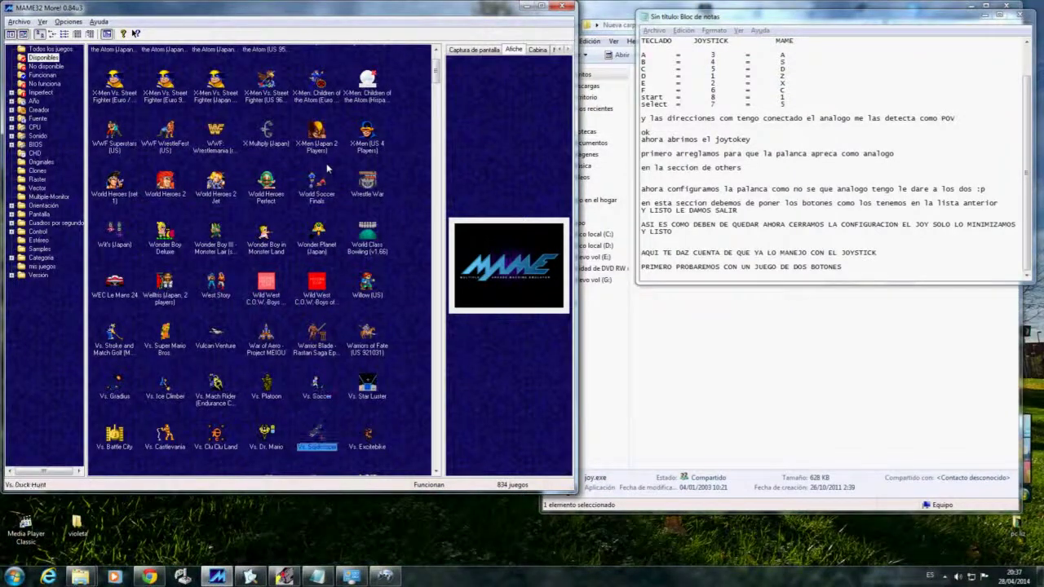
key("Down")
key("Down")
key("Down")
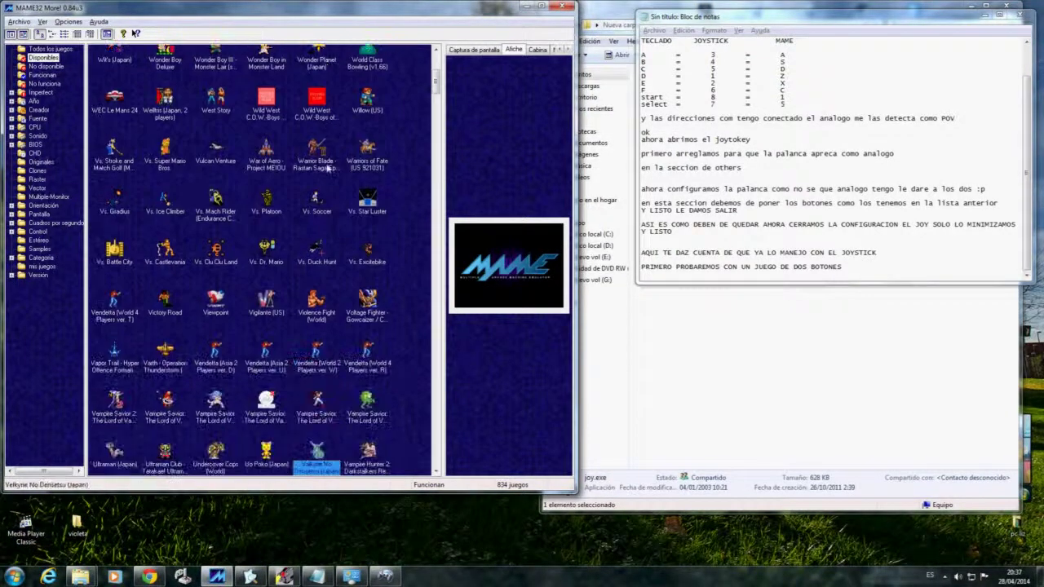
Find Tumble Pop (World) further down the game list and launch it.
key("Left")
key("Down")
key("Down")
key("Down")
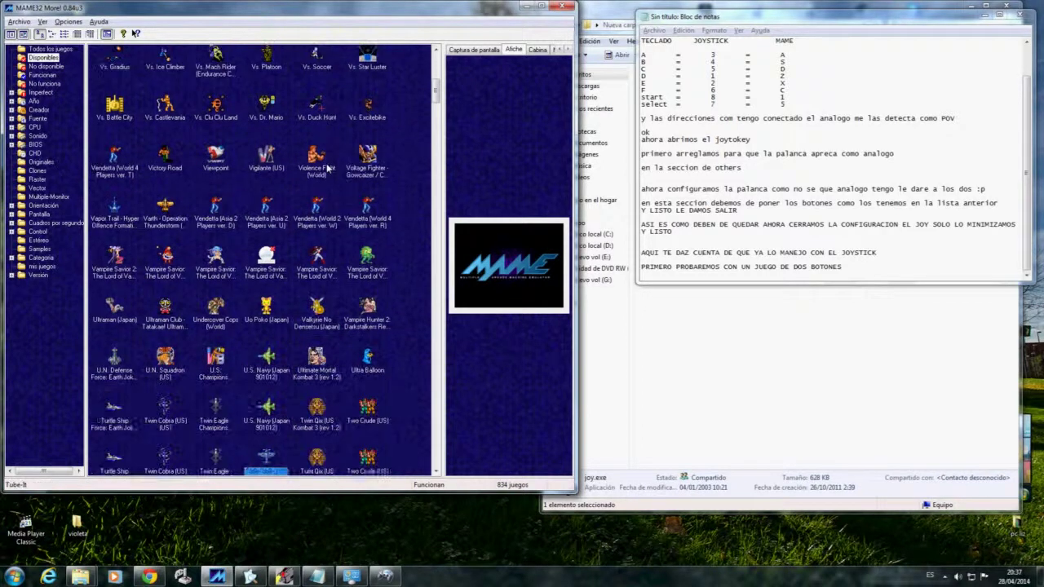
key("Down")
key("Down")
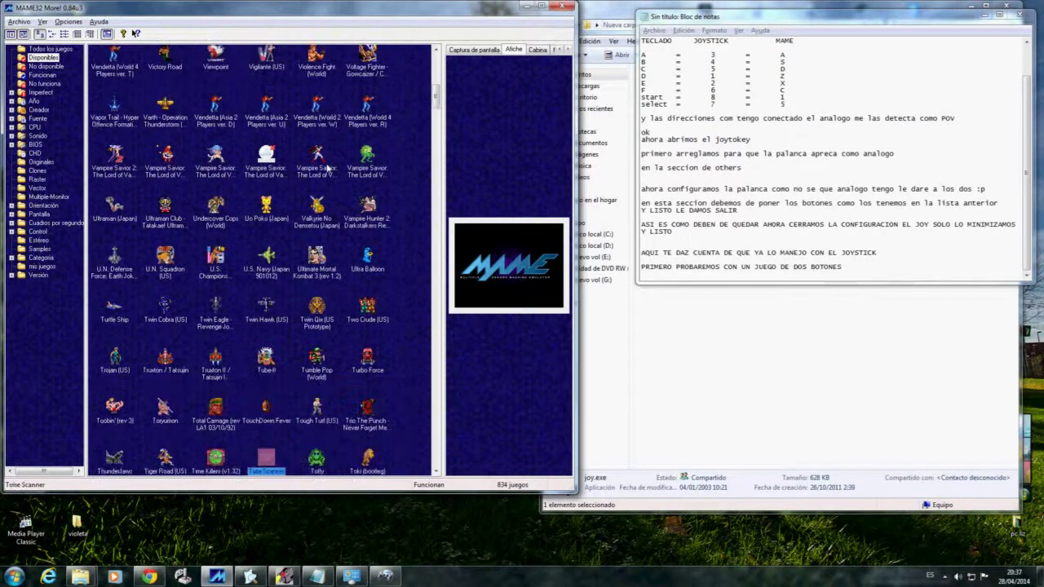
key("Up")
key("Up")
key("Right")
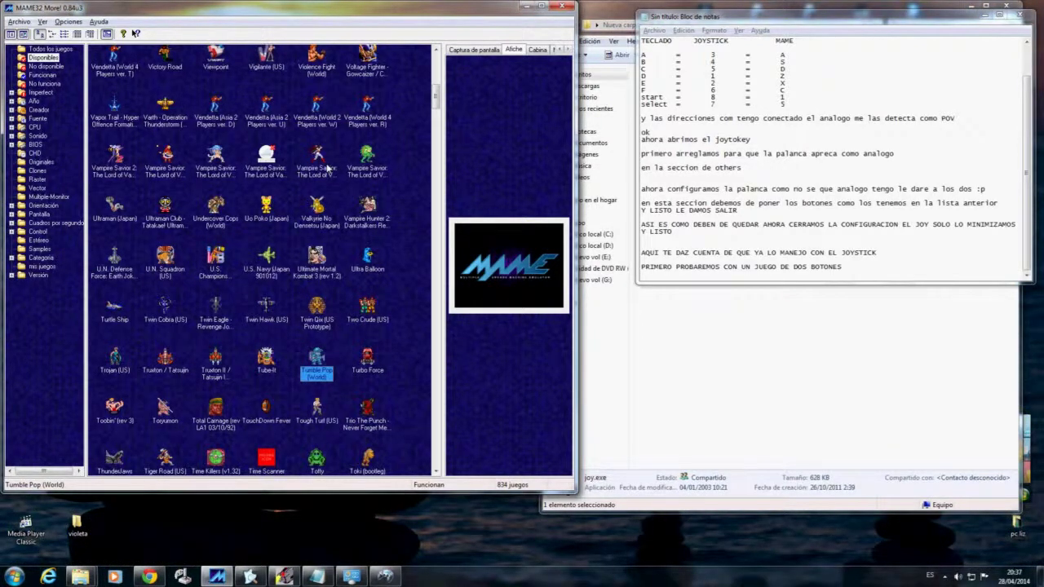
key("Return")
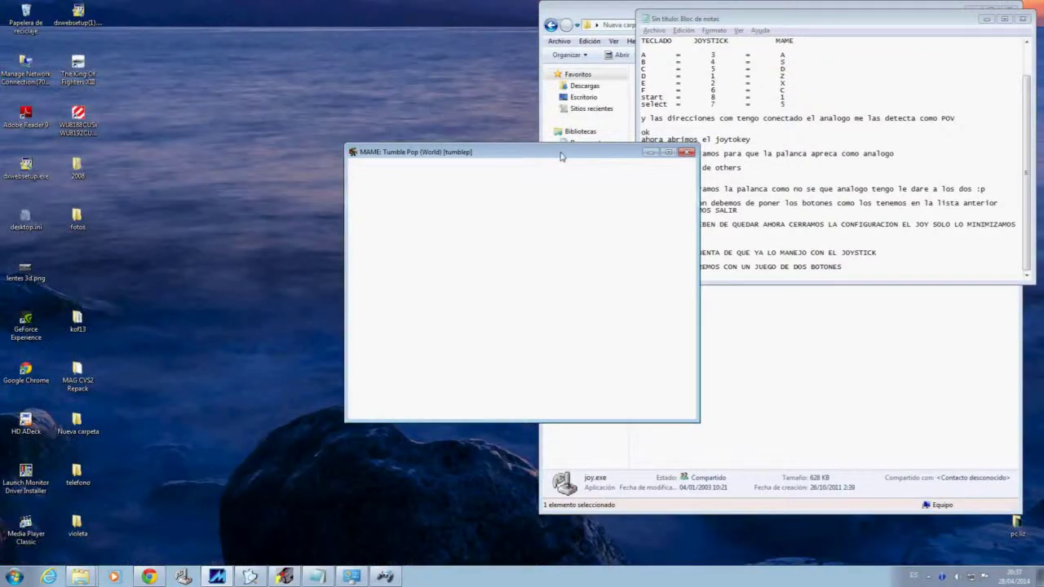
Move the Tumble Pop window toward the desktop's upper-left area, then open and close its in-game menu.
left_click_drag(561, 156, 320, 106)
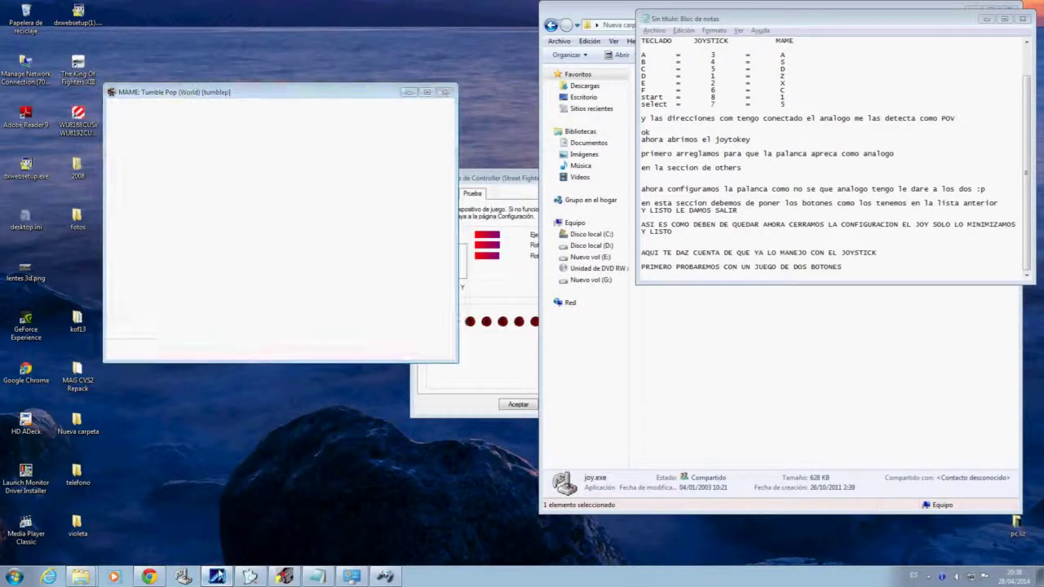
left_click(217, 576)
left_click(216, 577)
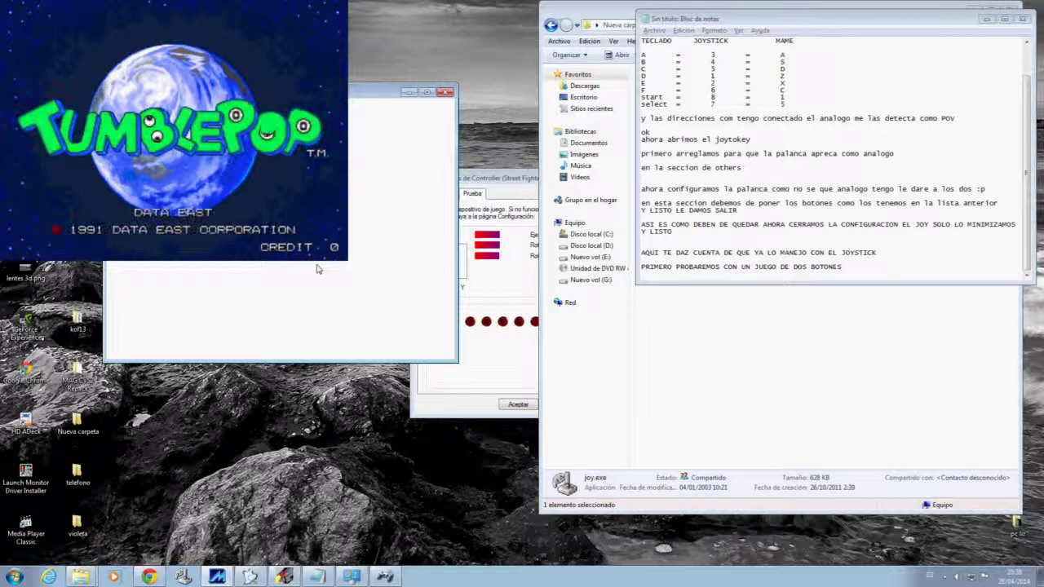
key("Tab")
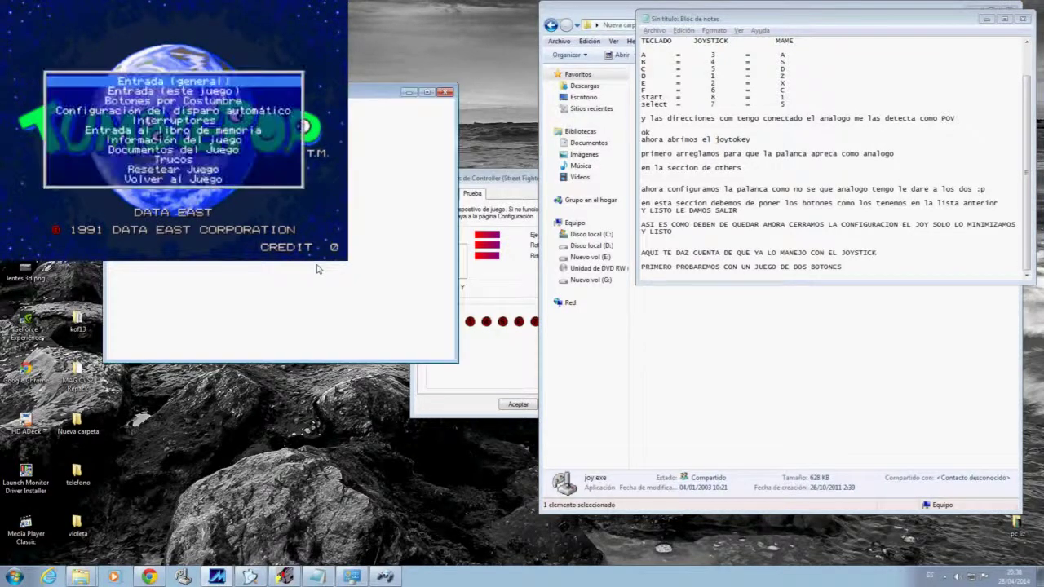
key("Tab")
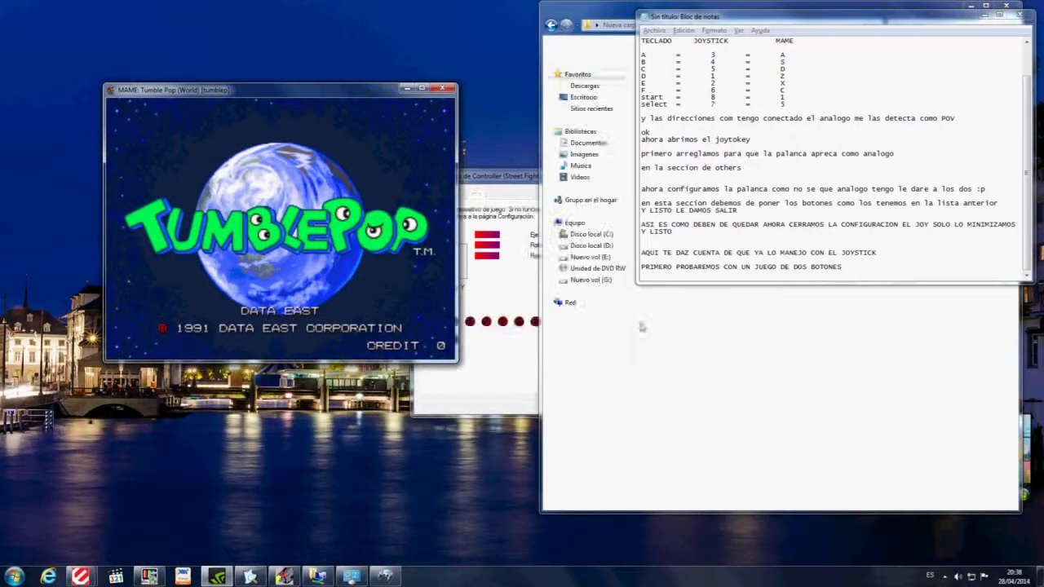
Start a one-player Tumble Pop game and confirm the Antarctica starting point on the world map.
key("1")
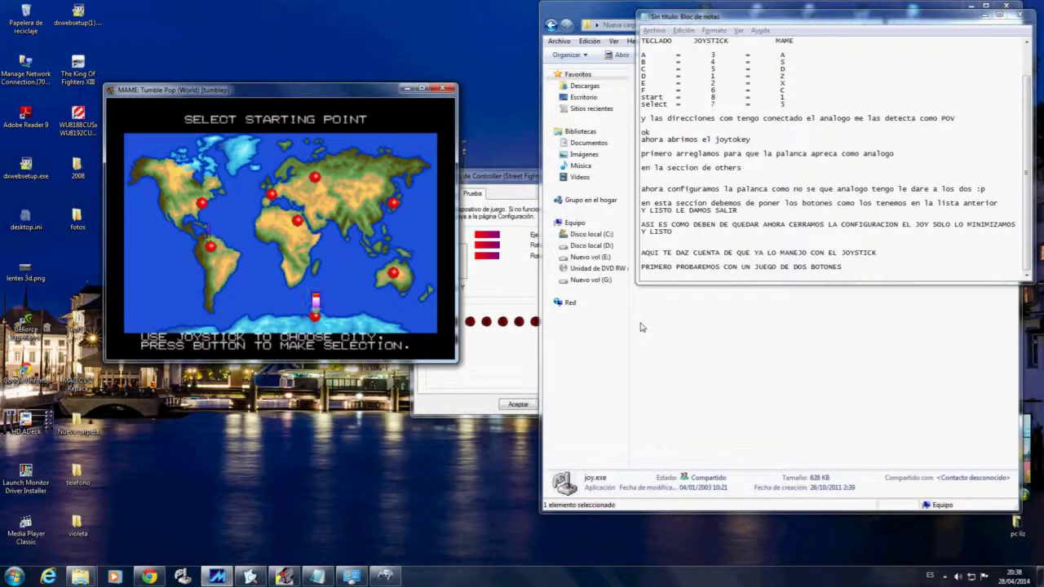
key("a")
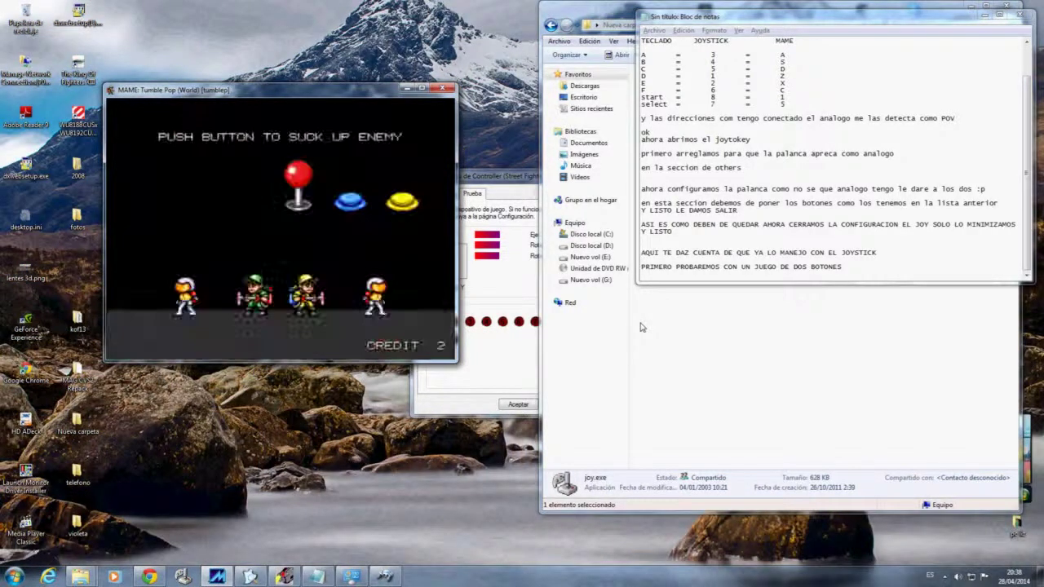